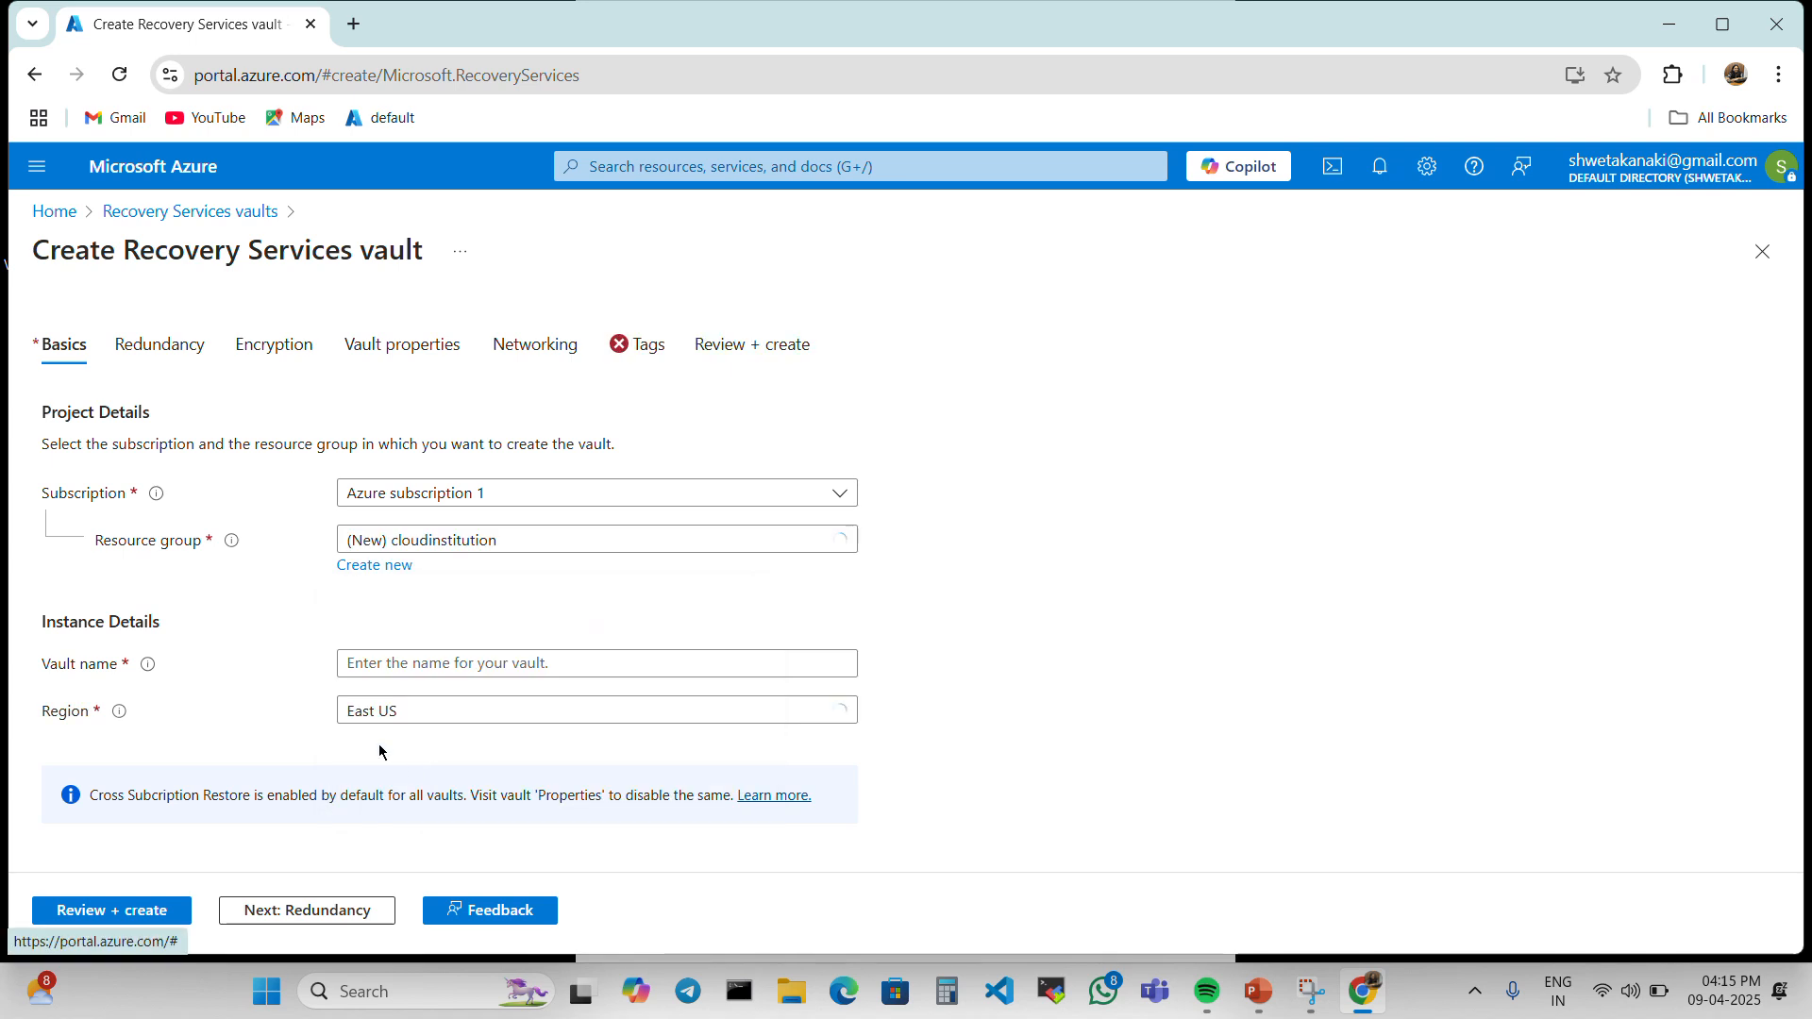
Step: Name the Recovery Services vault cloudvault, review its configuration and create it
left_click(444, 666)
type("cloud")
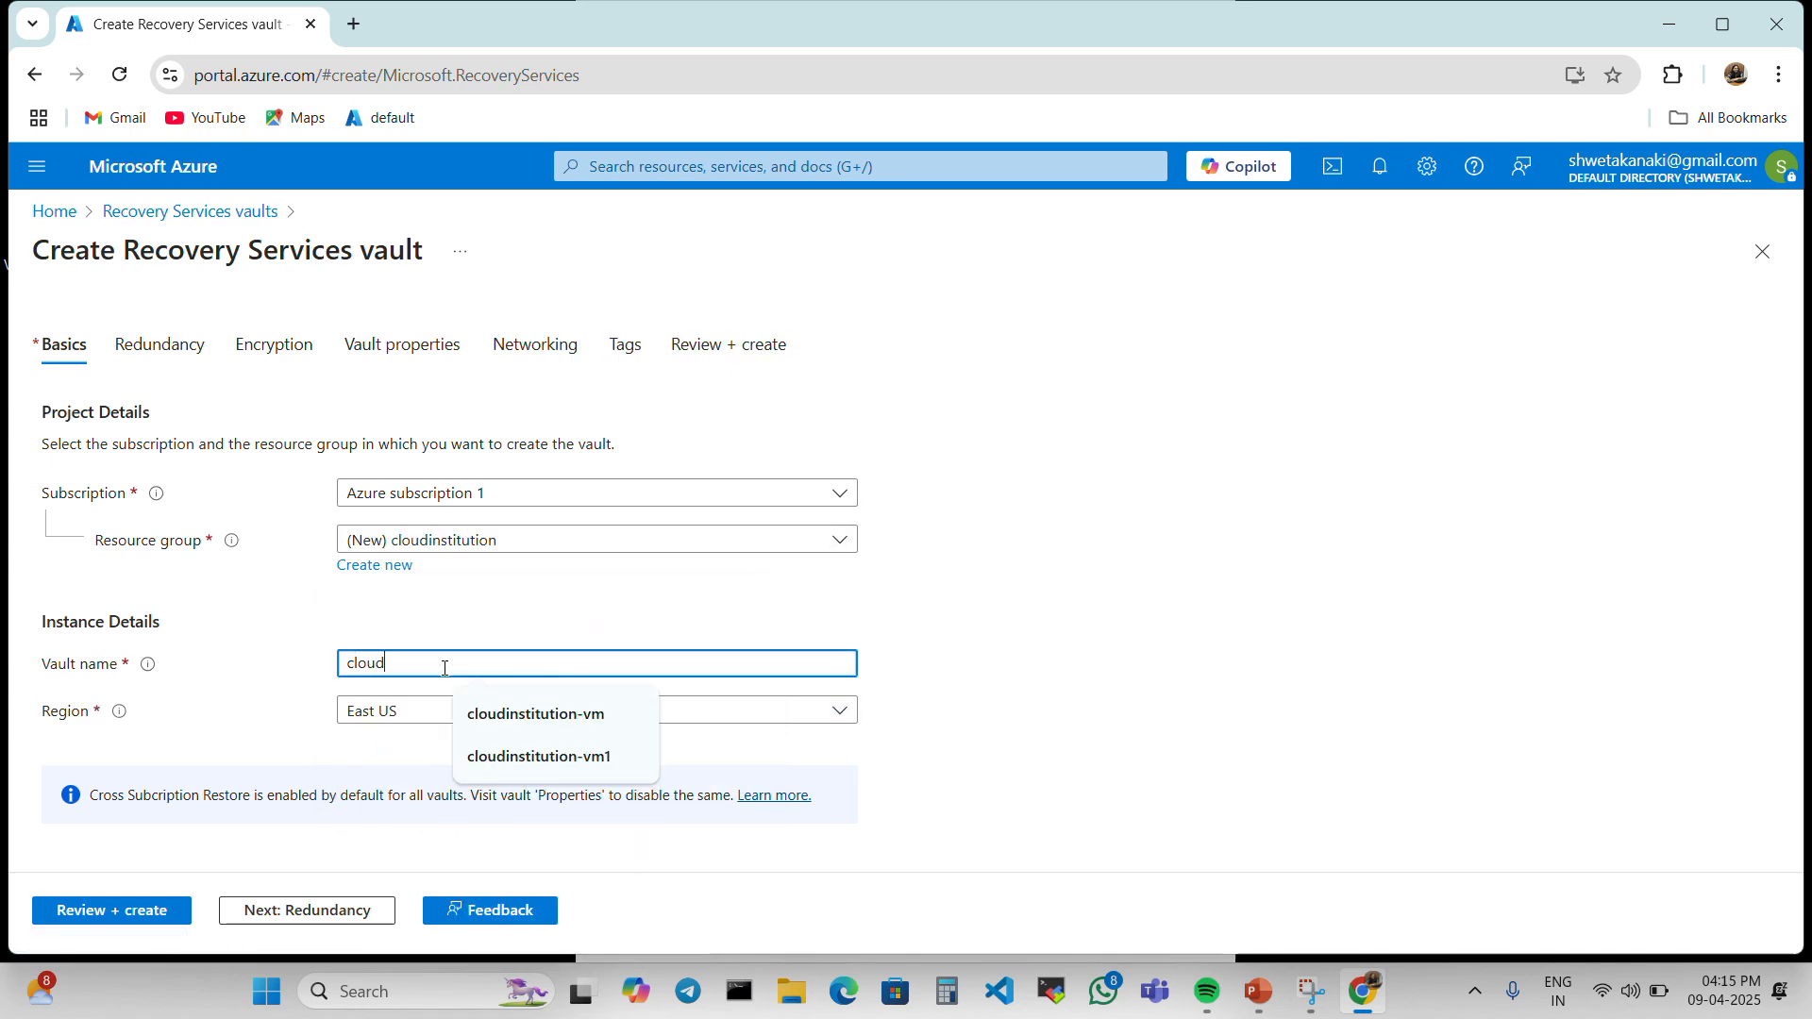
type("vau")
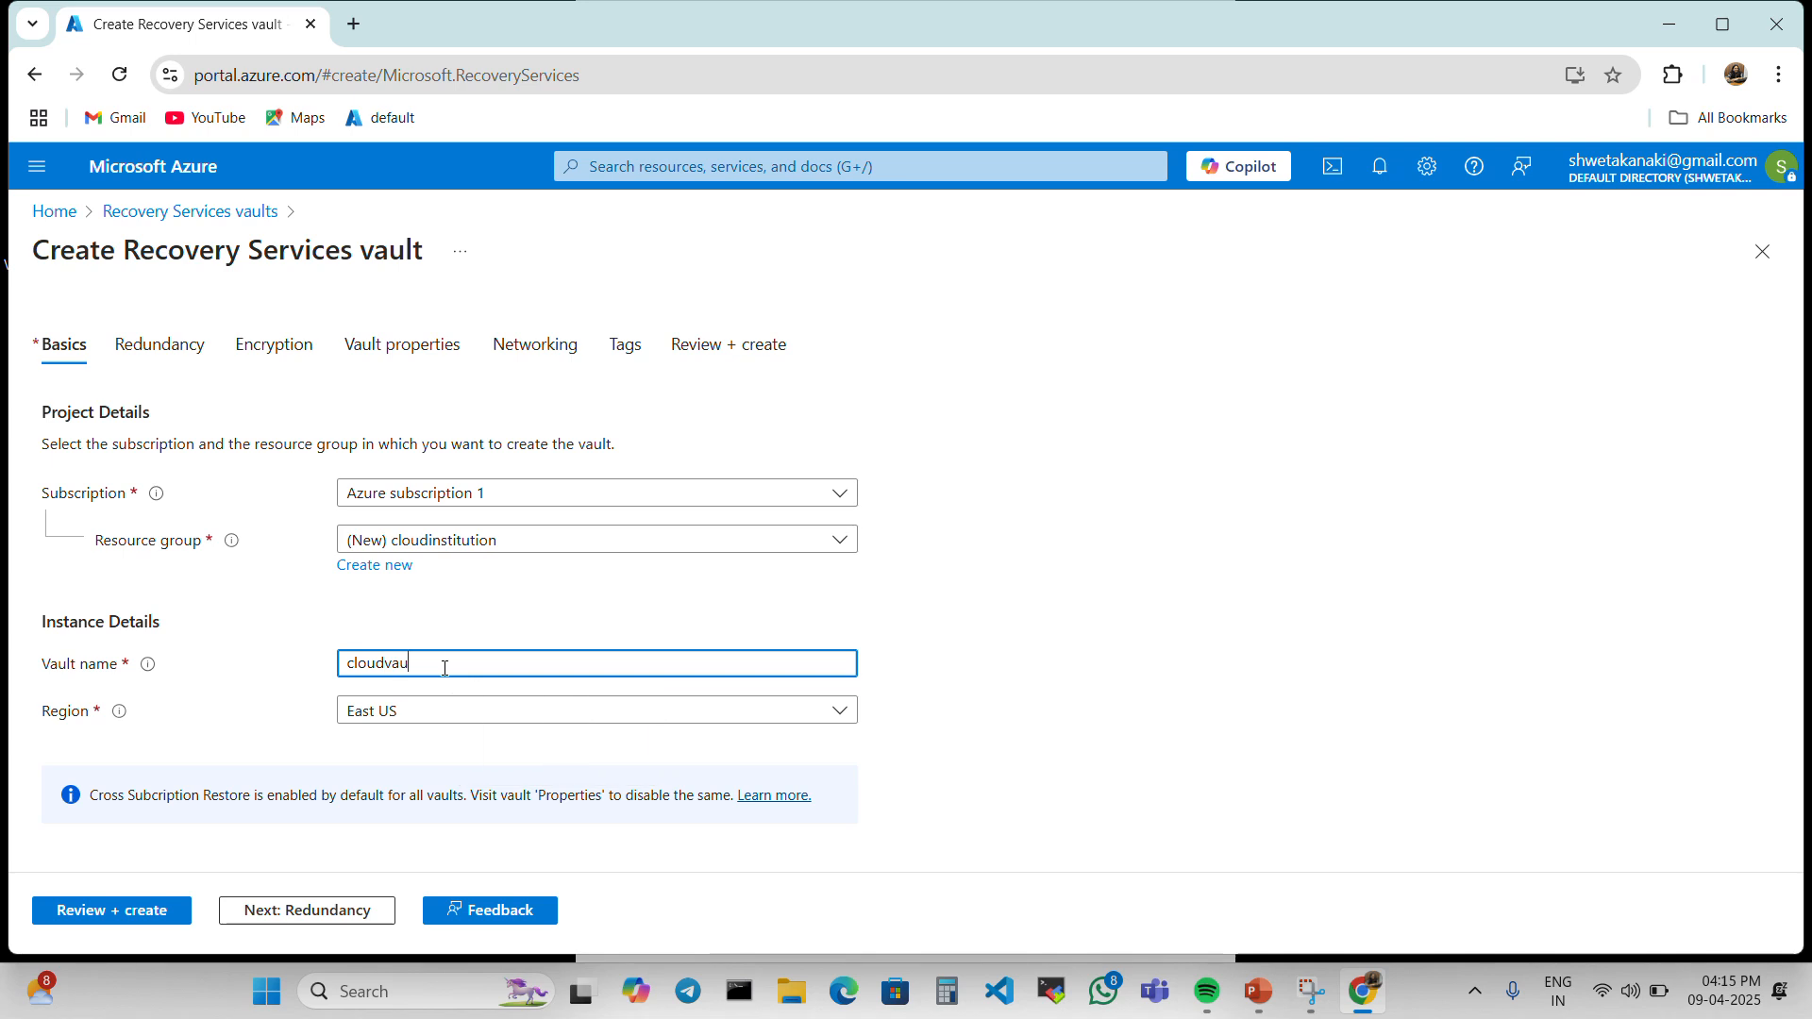
type("lt")
left_click(91, 911)
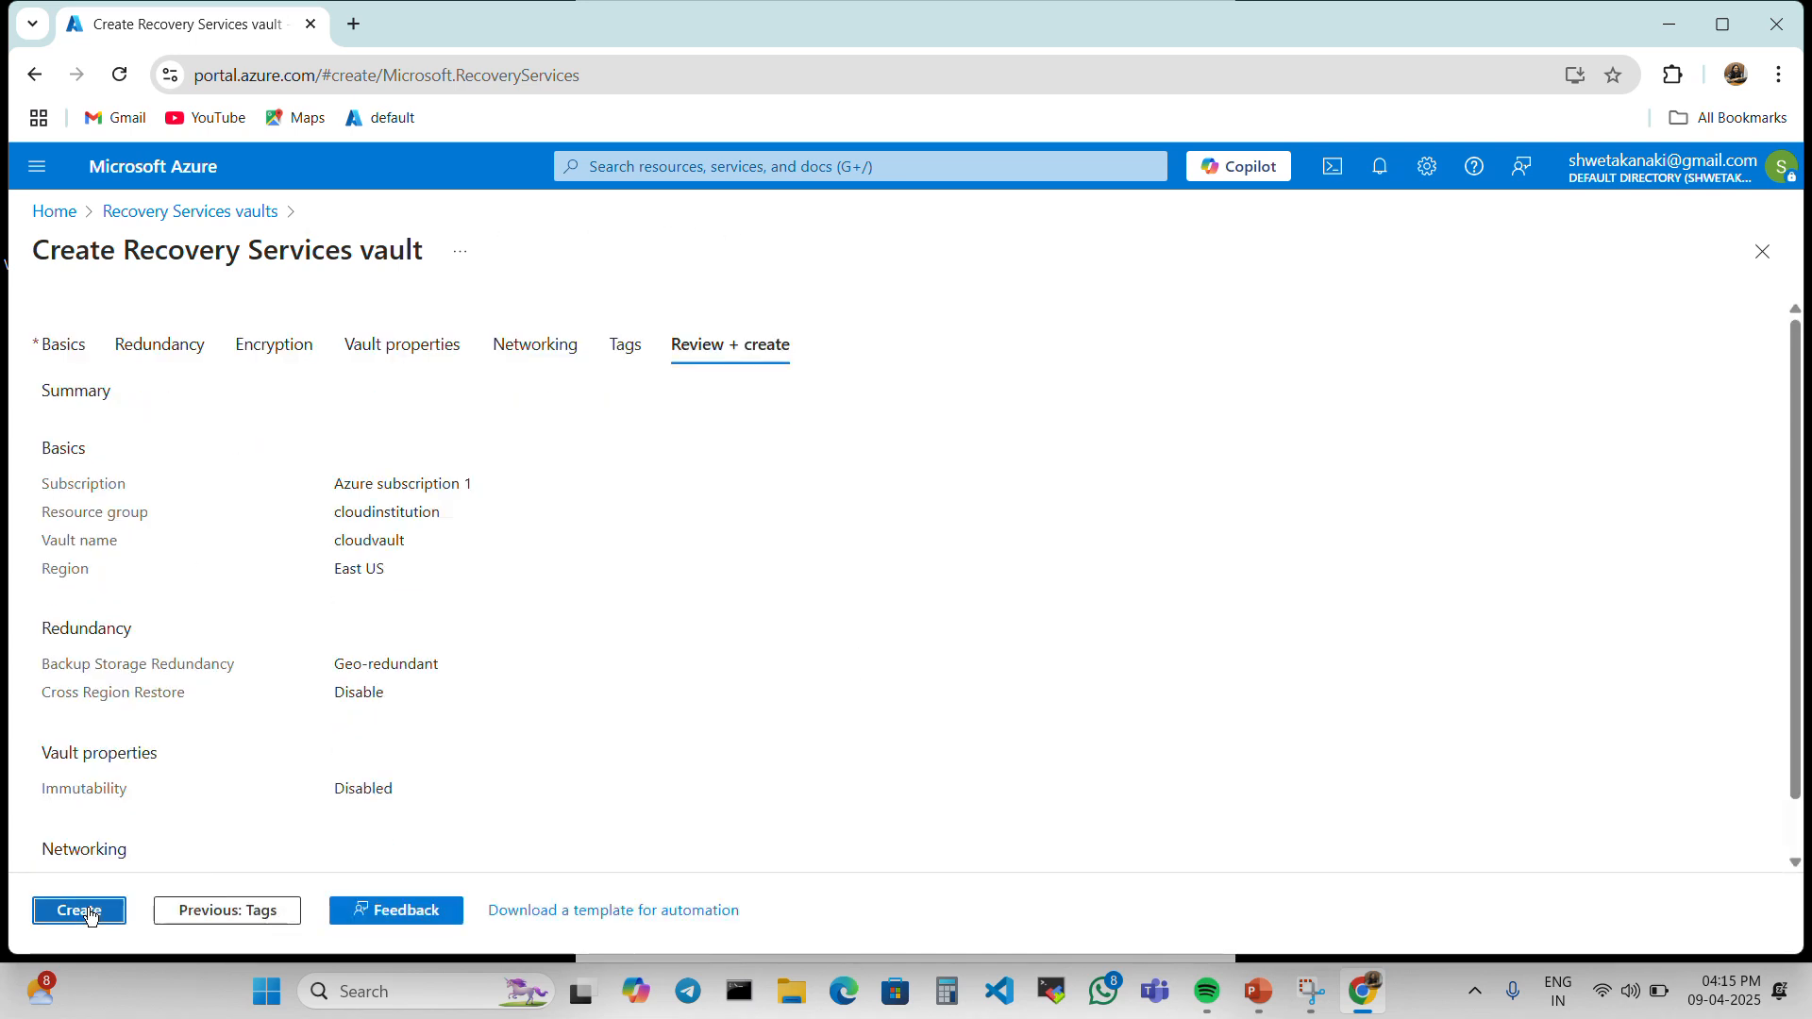
left_click(91, 912)
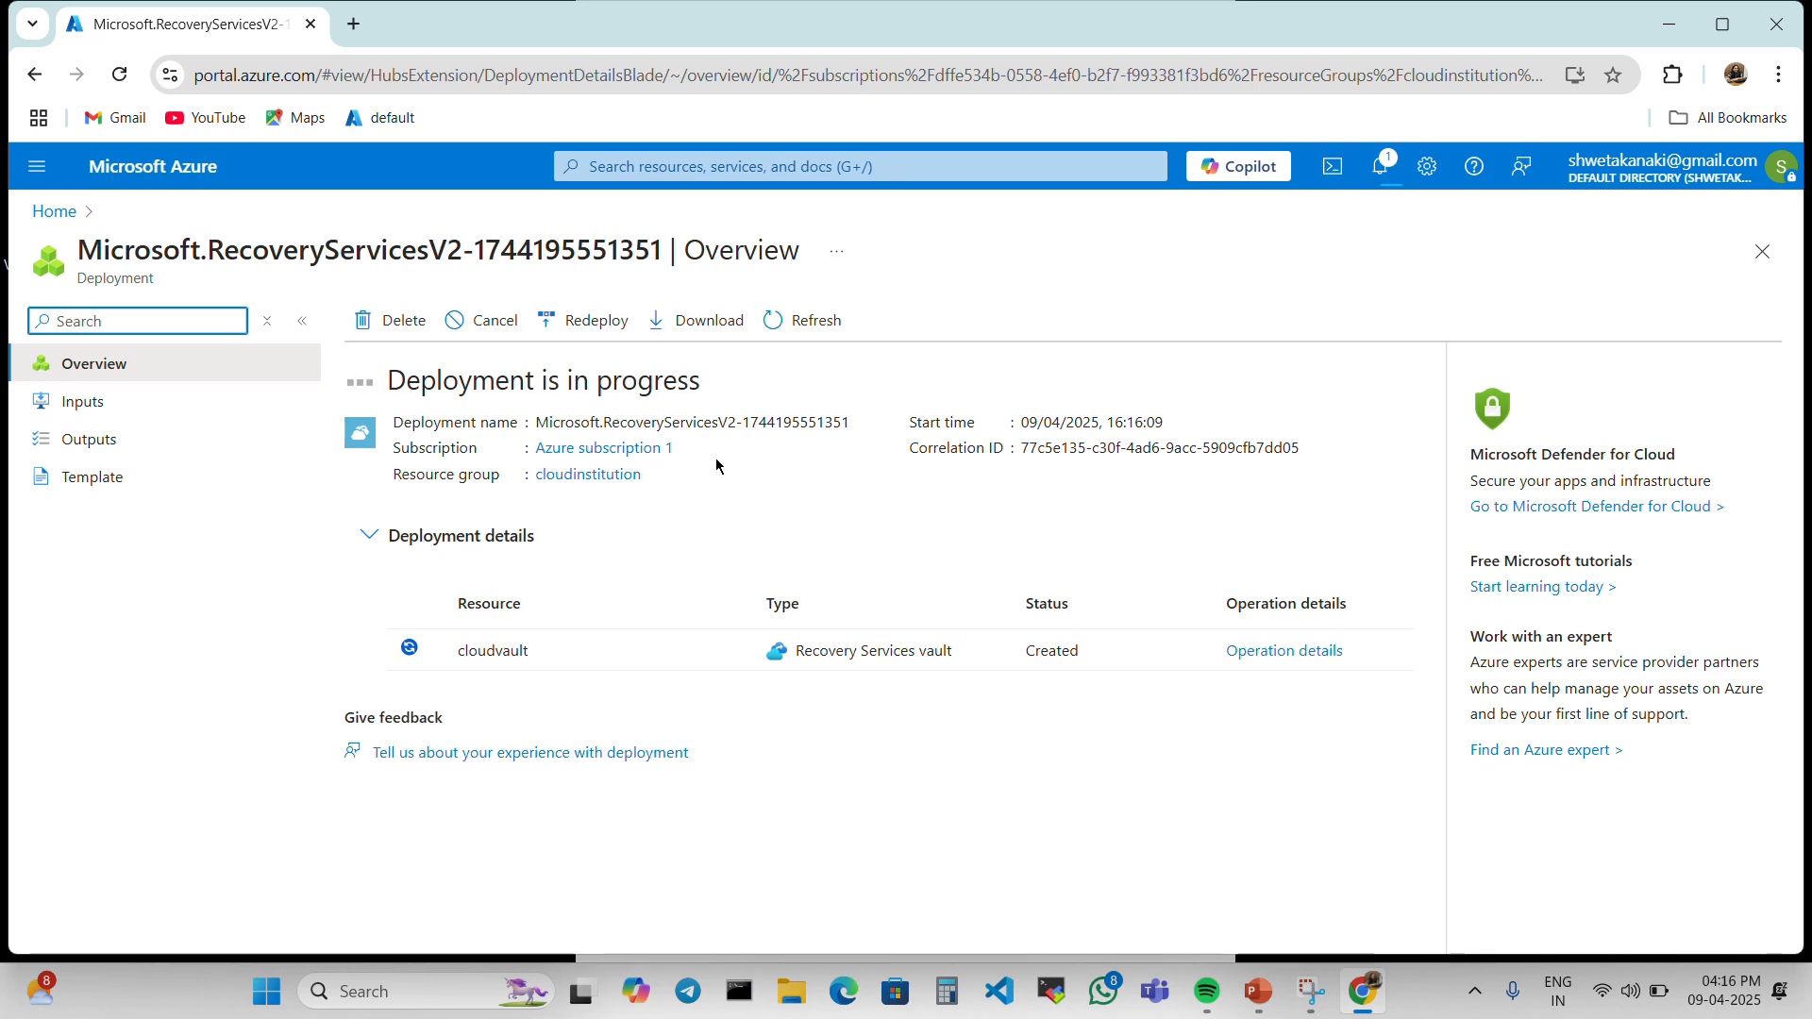
Step: Duplicate the deployment page in a second browser tab and begin creating an Azure virtual machine there
right_click(148, 27)
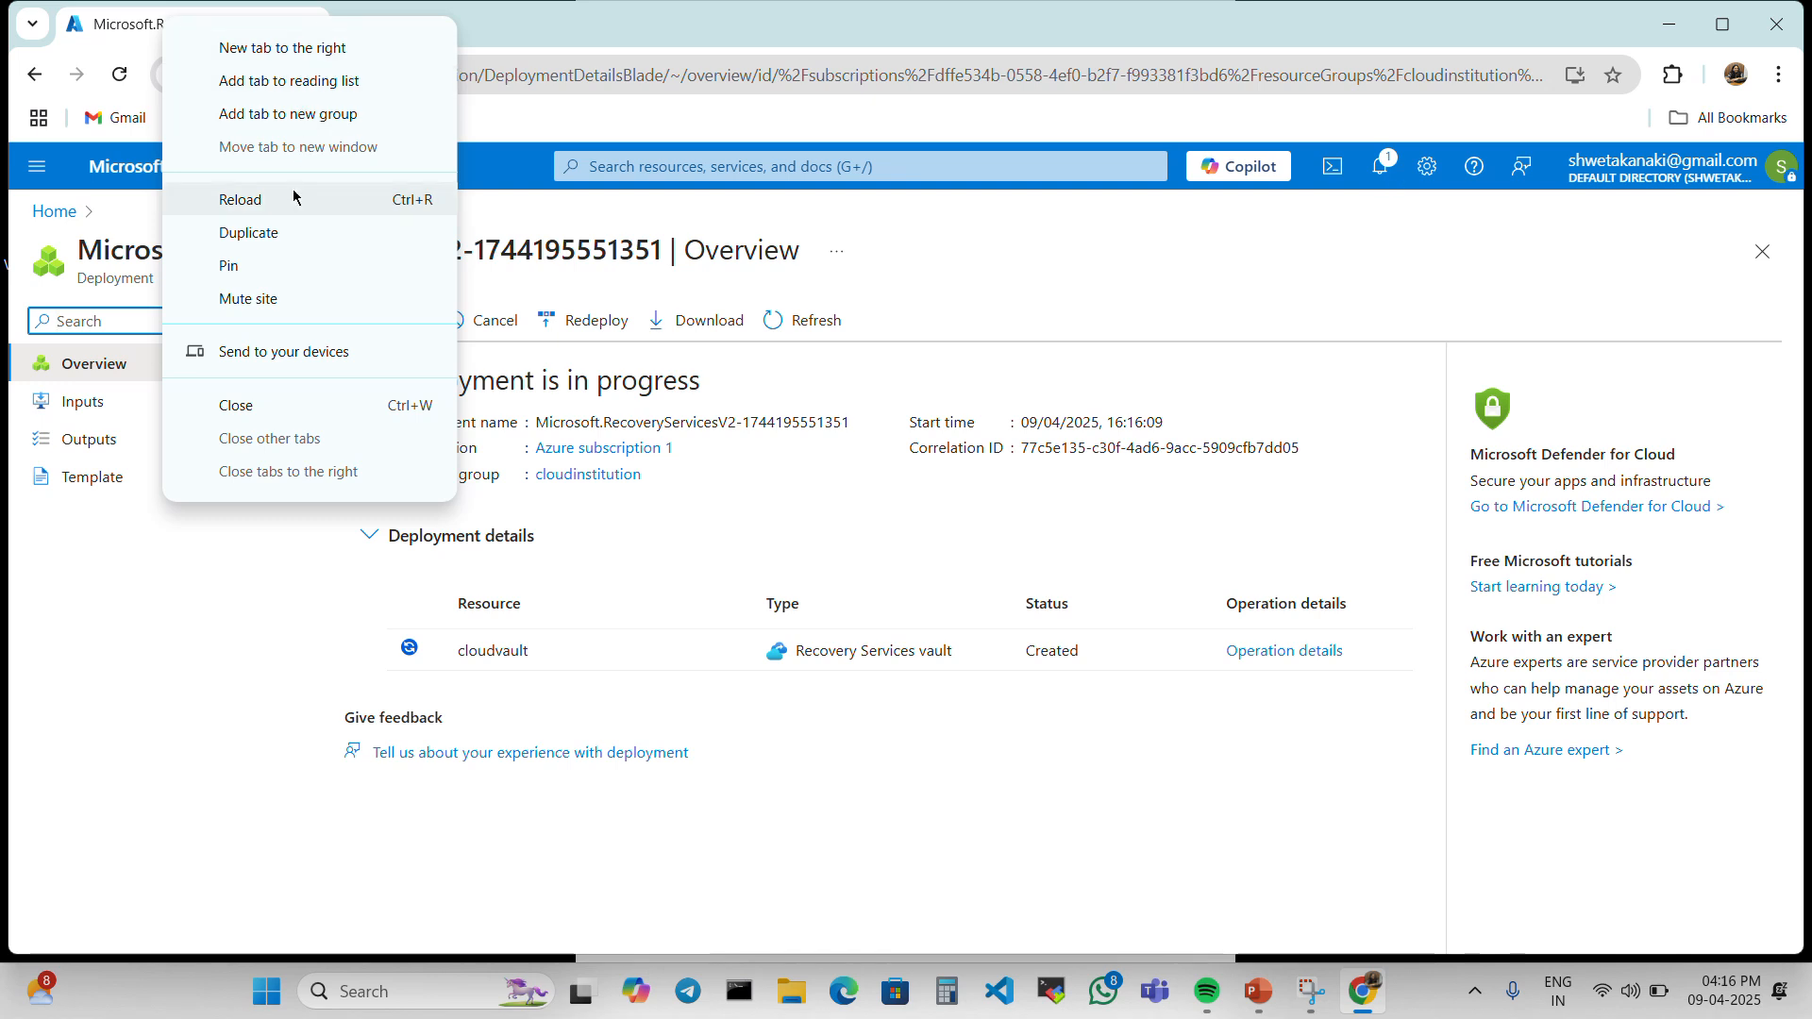
left_click(289, 236)
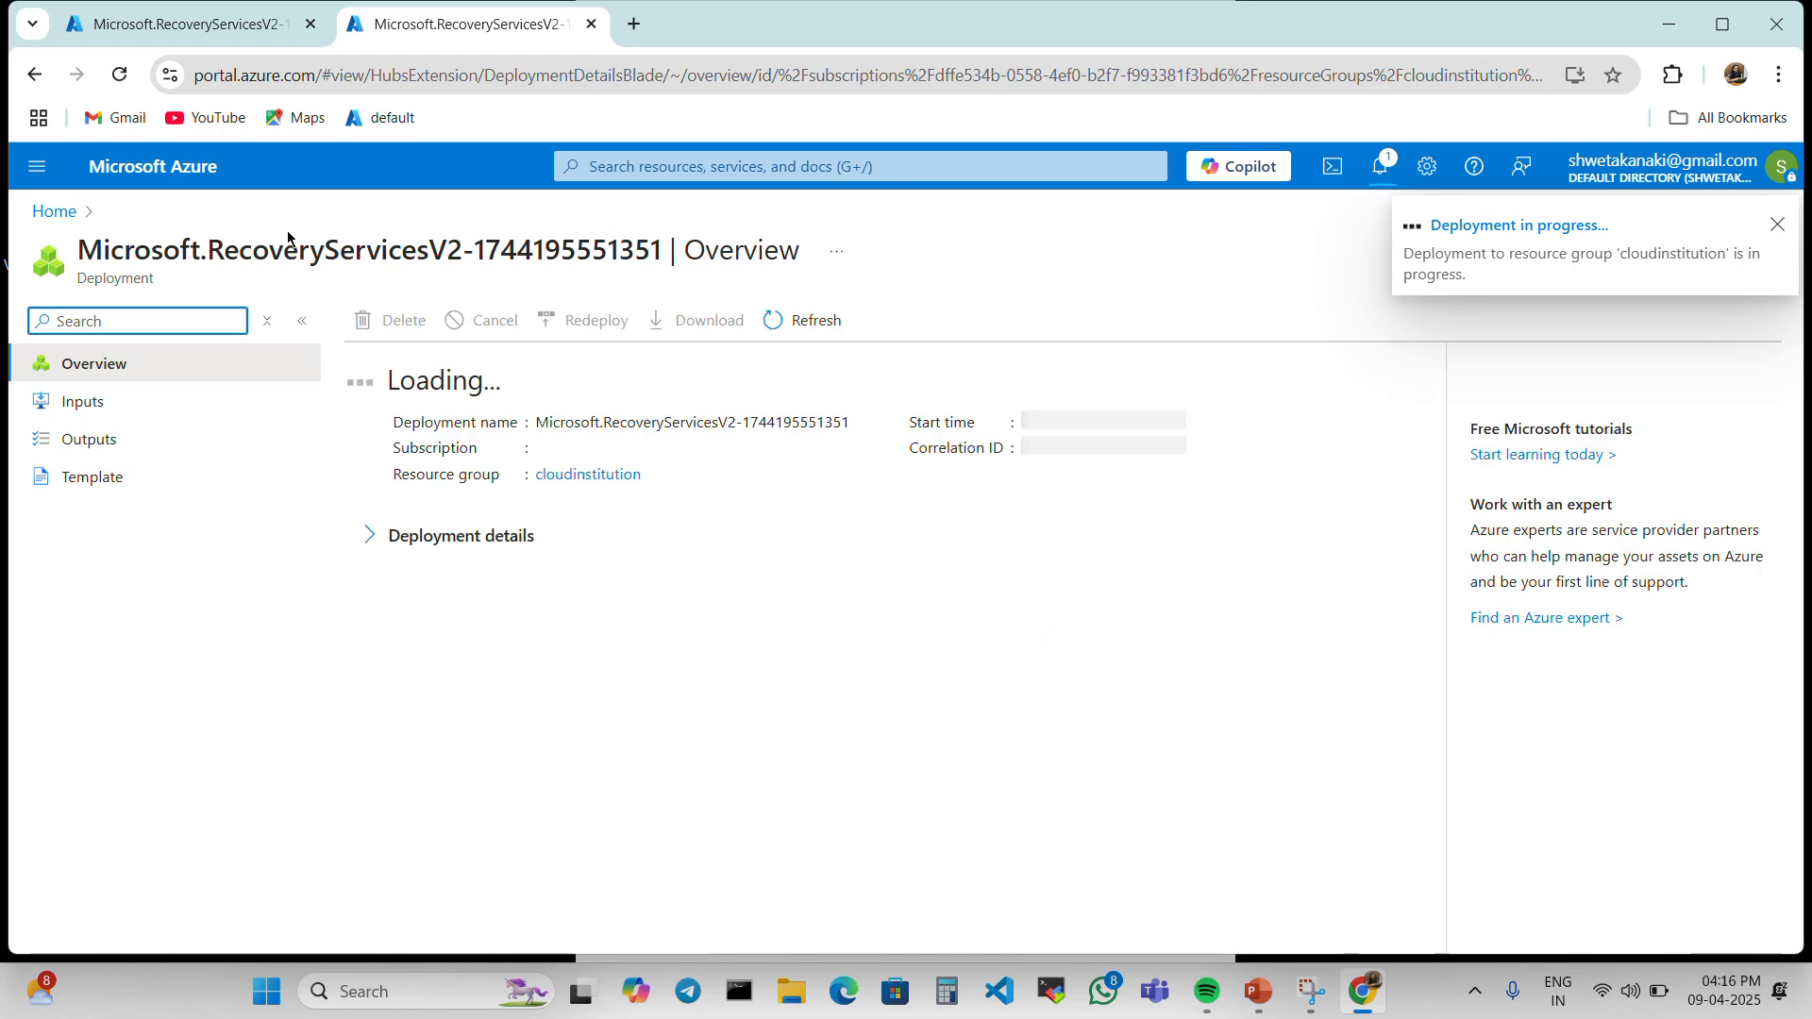
left_click(66, 215)
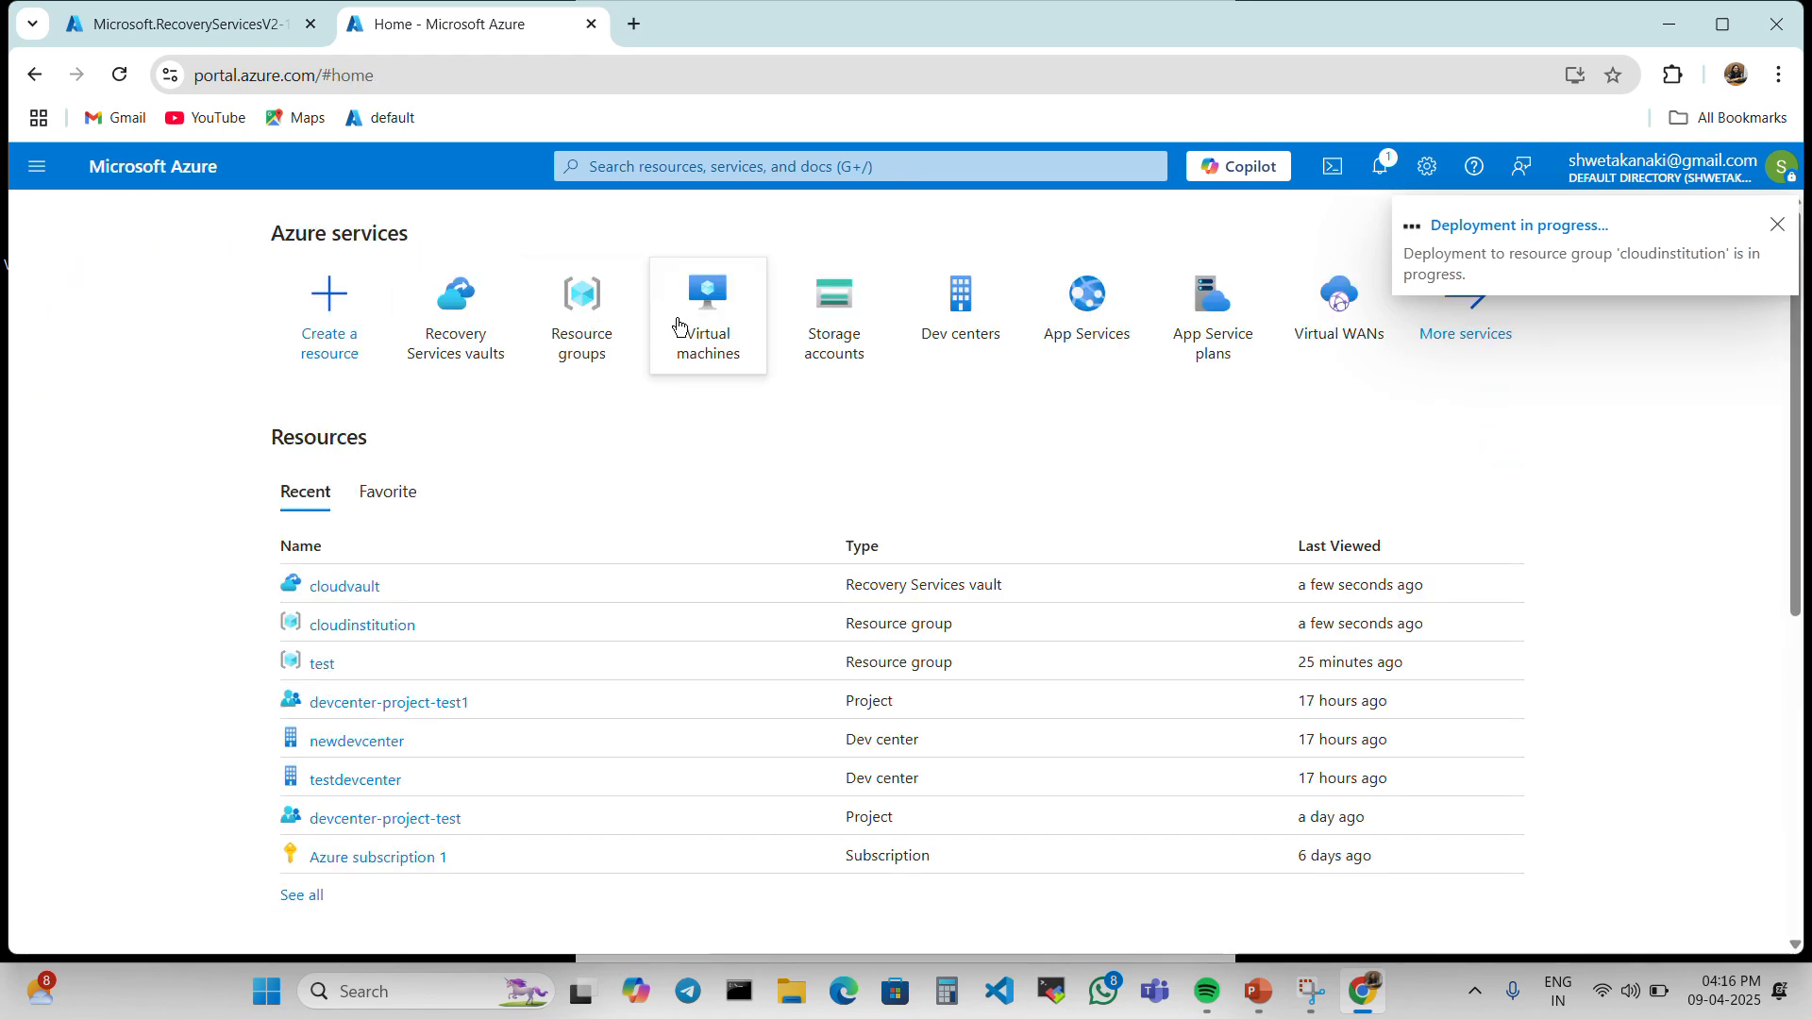
left_click(715, 325)
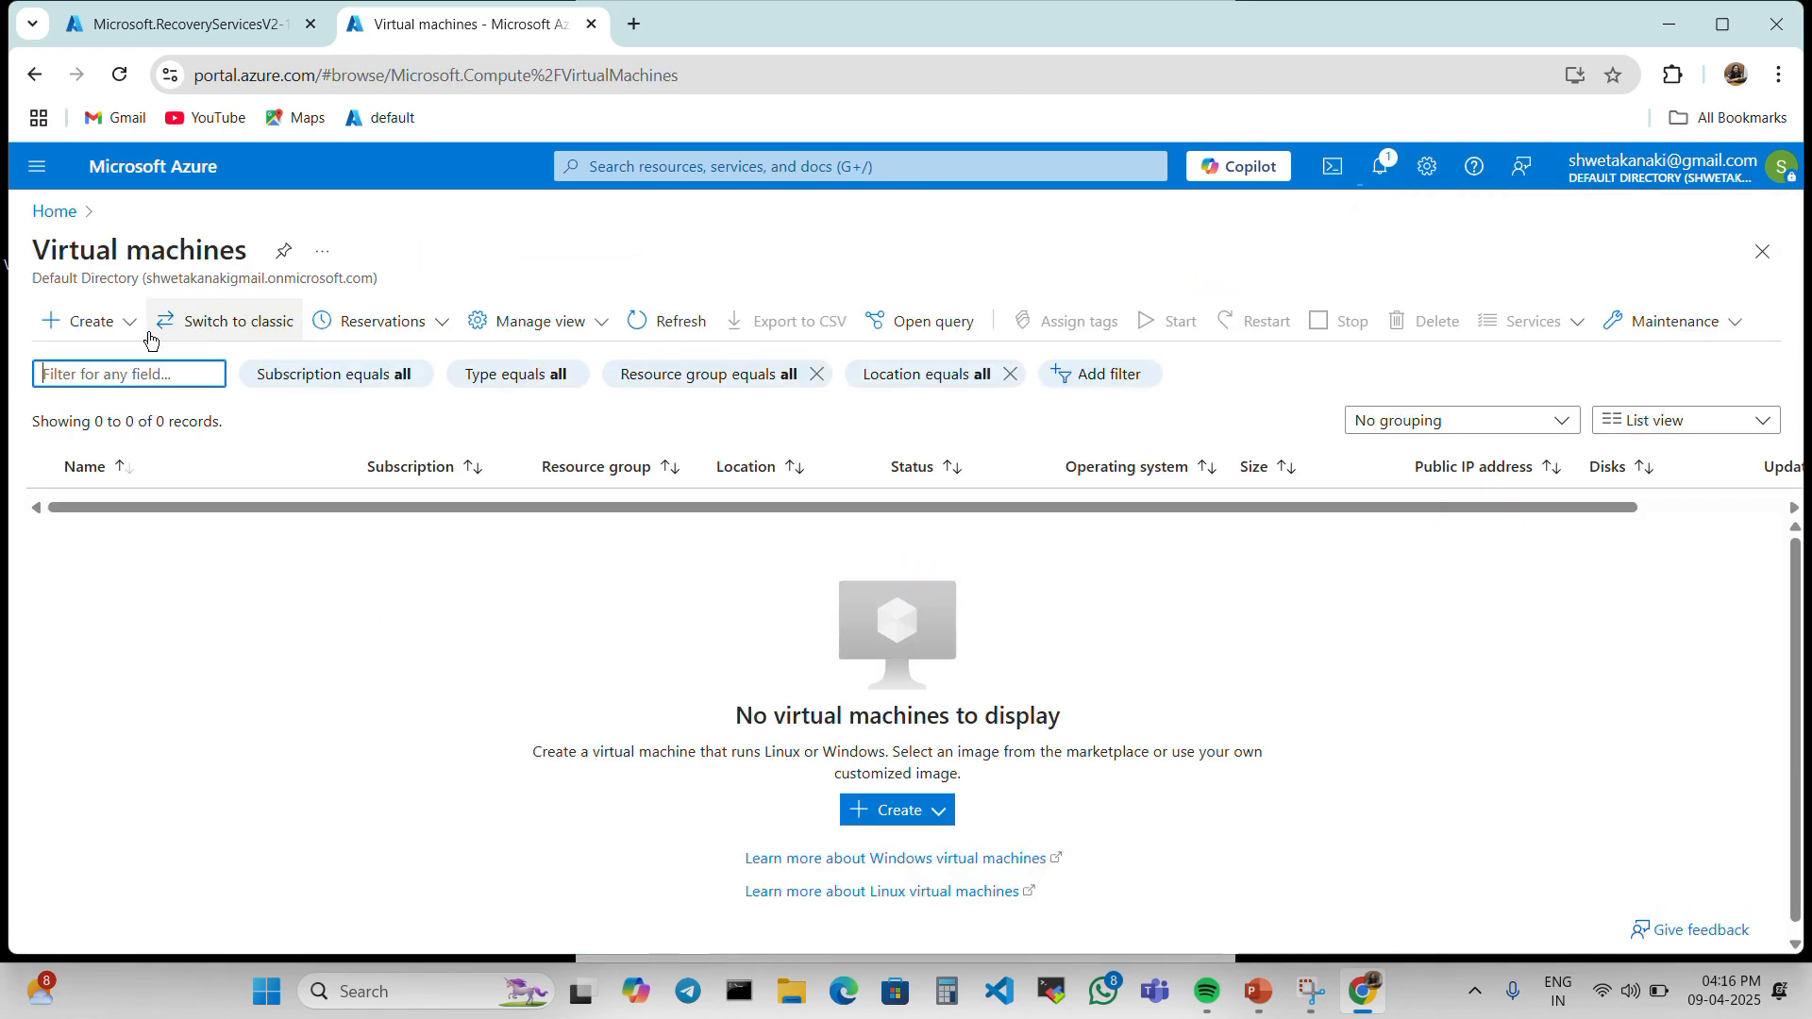
left_click(106, 321)
left_click(118, 373)
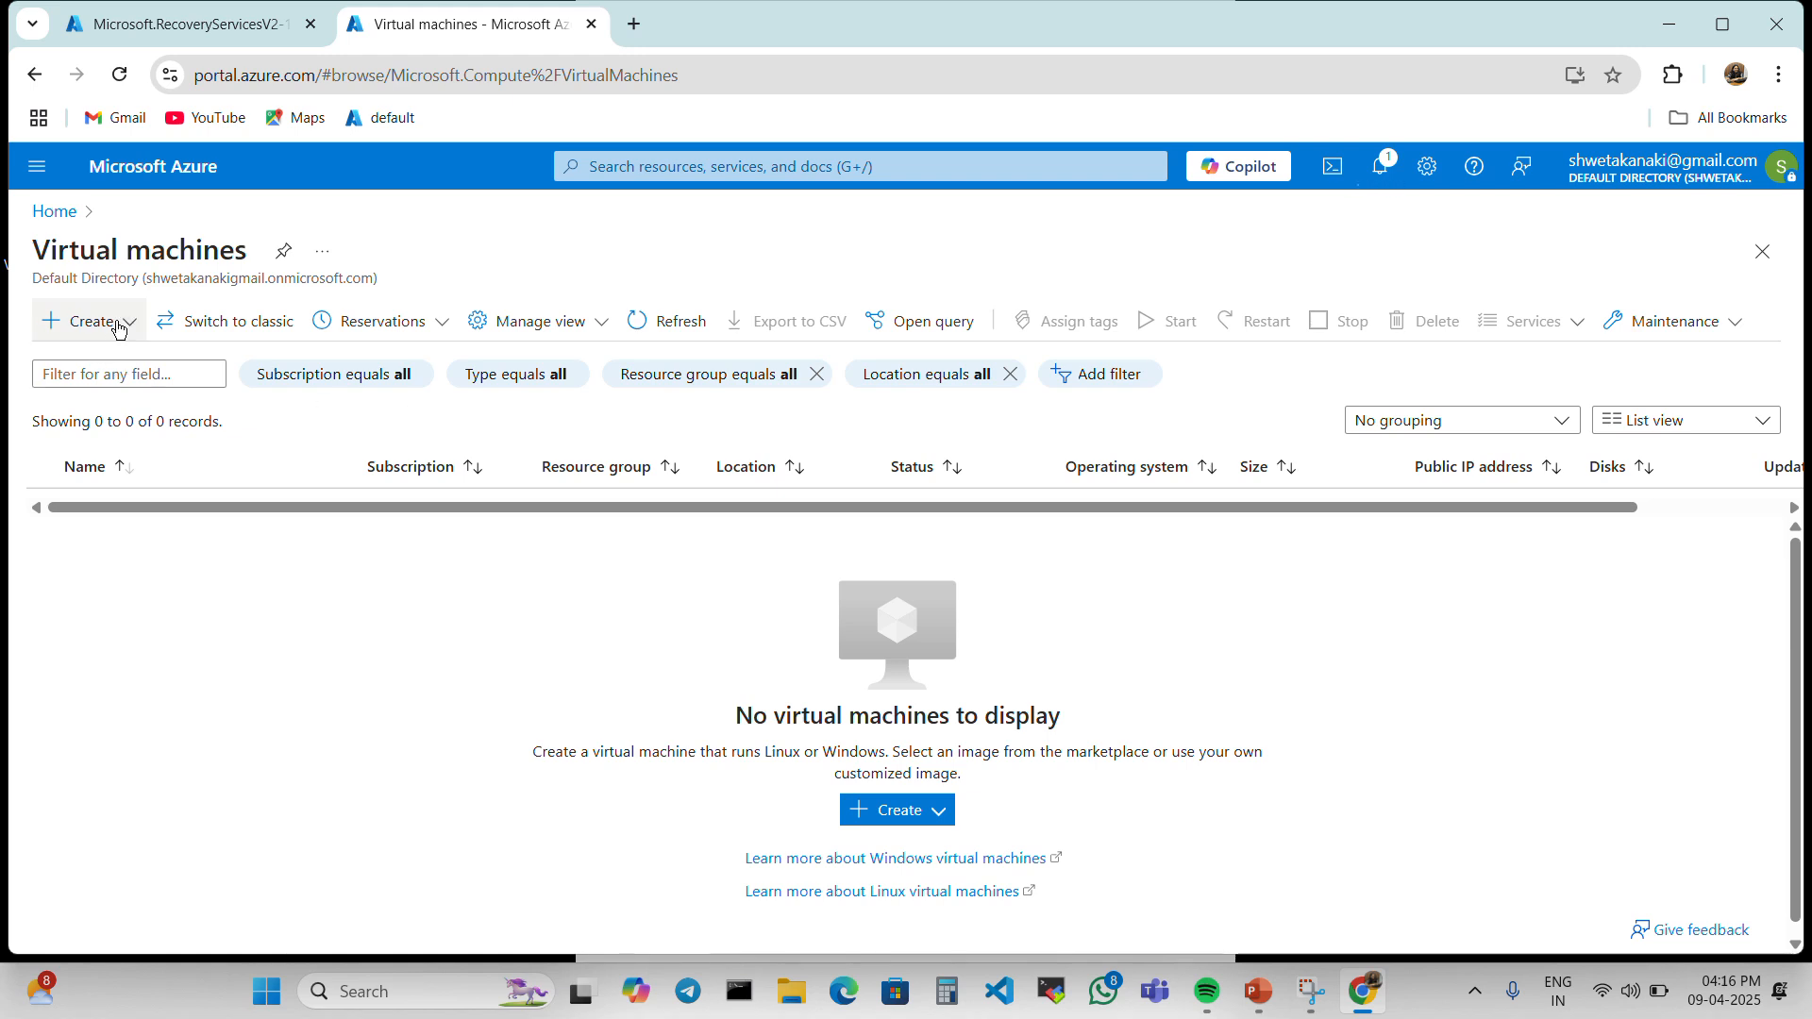
left_click(117, 327)
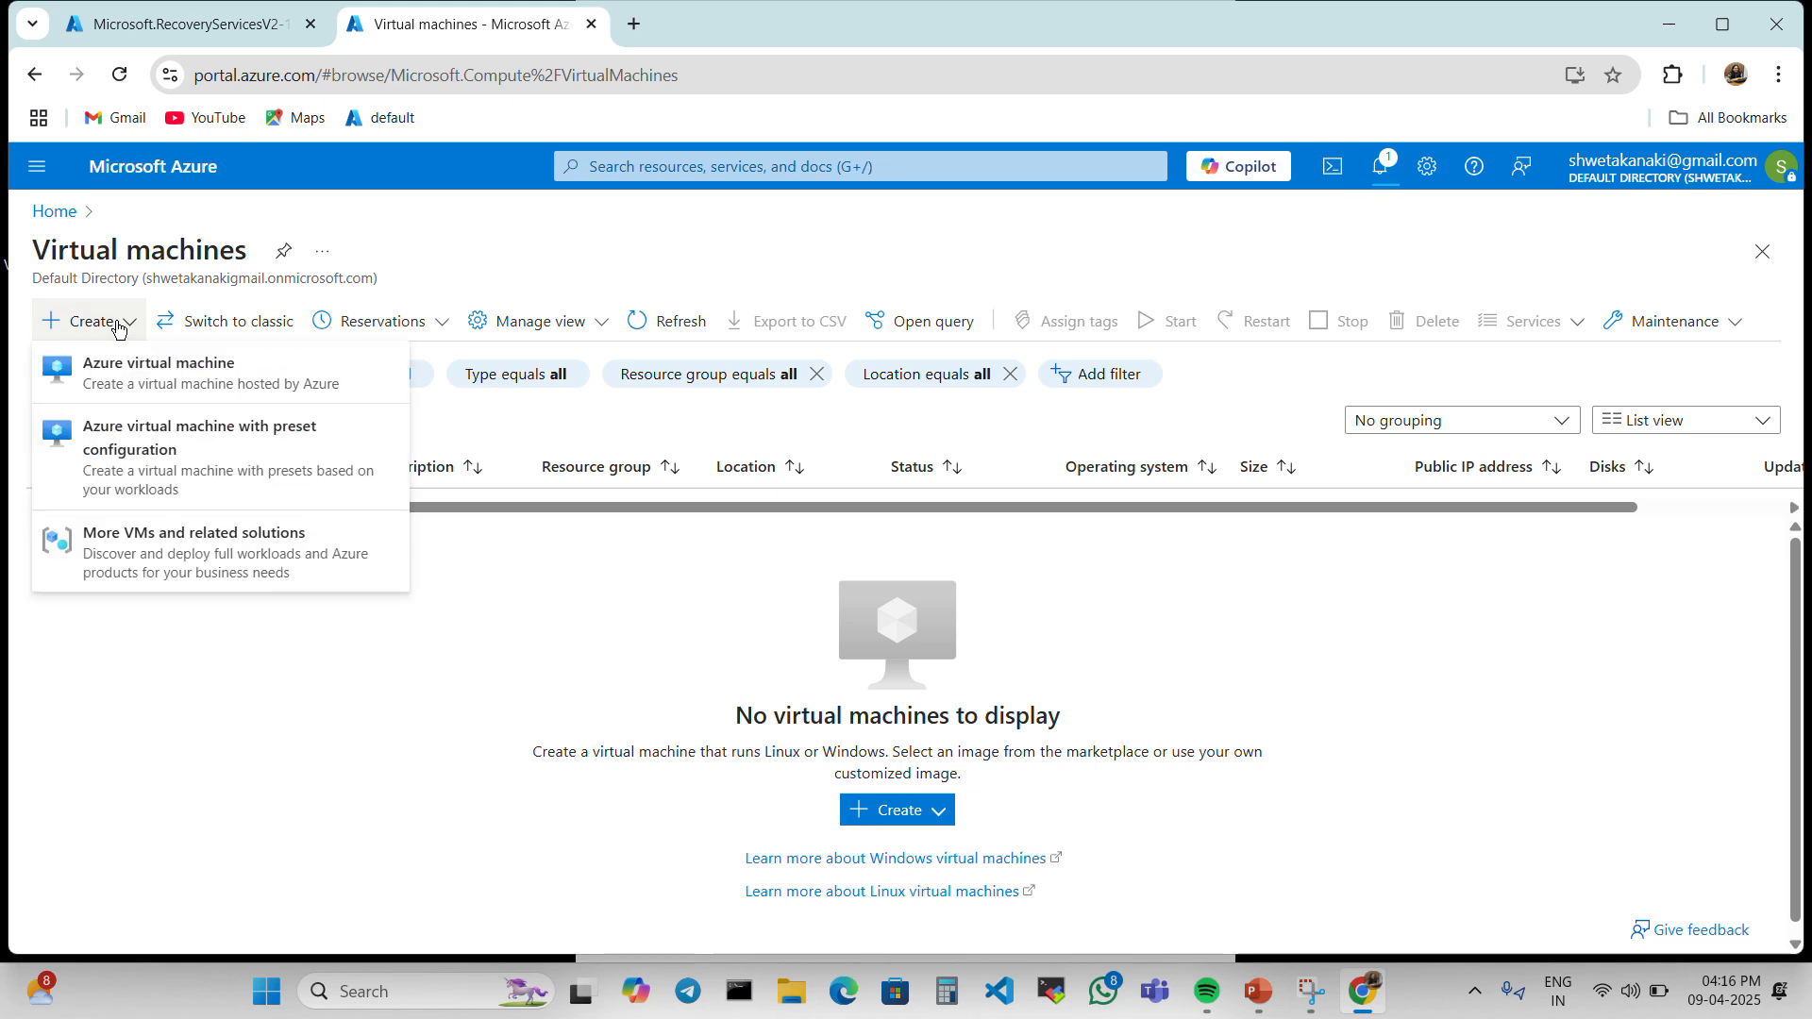
left_click(119, 368)
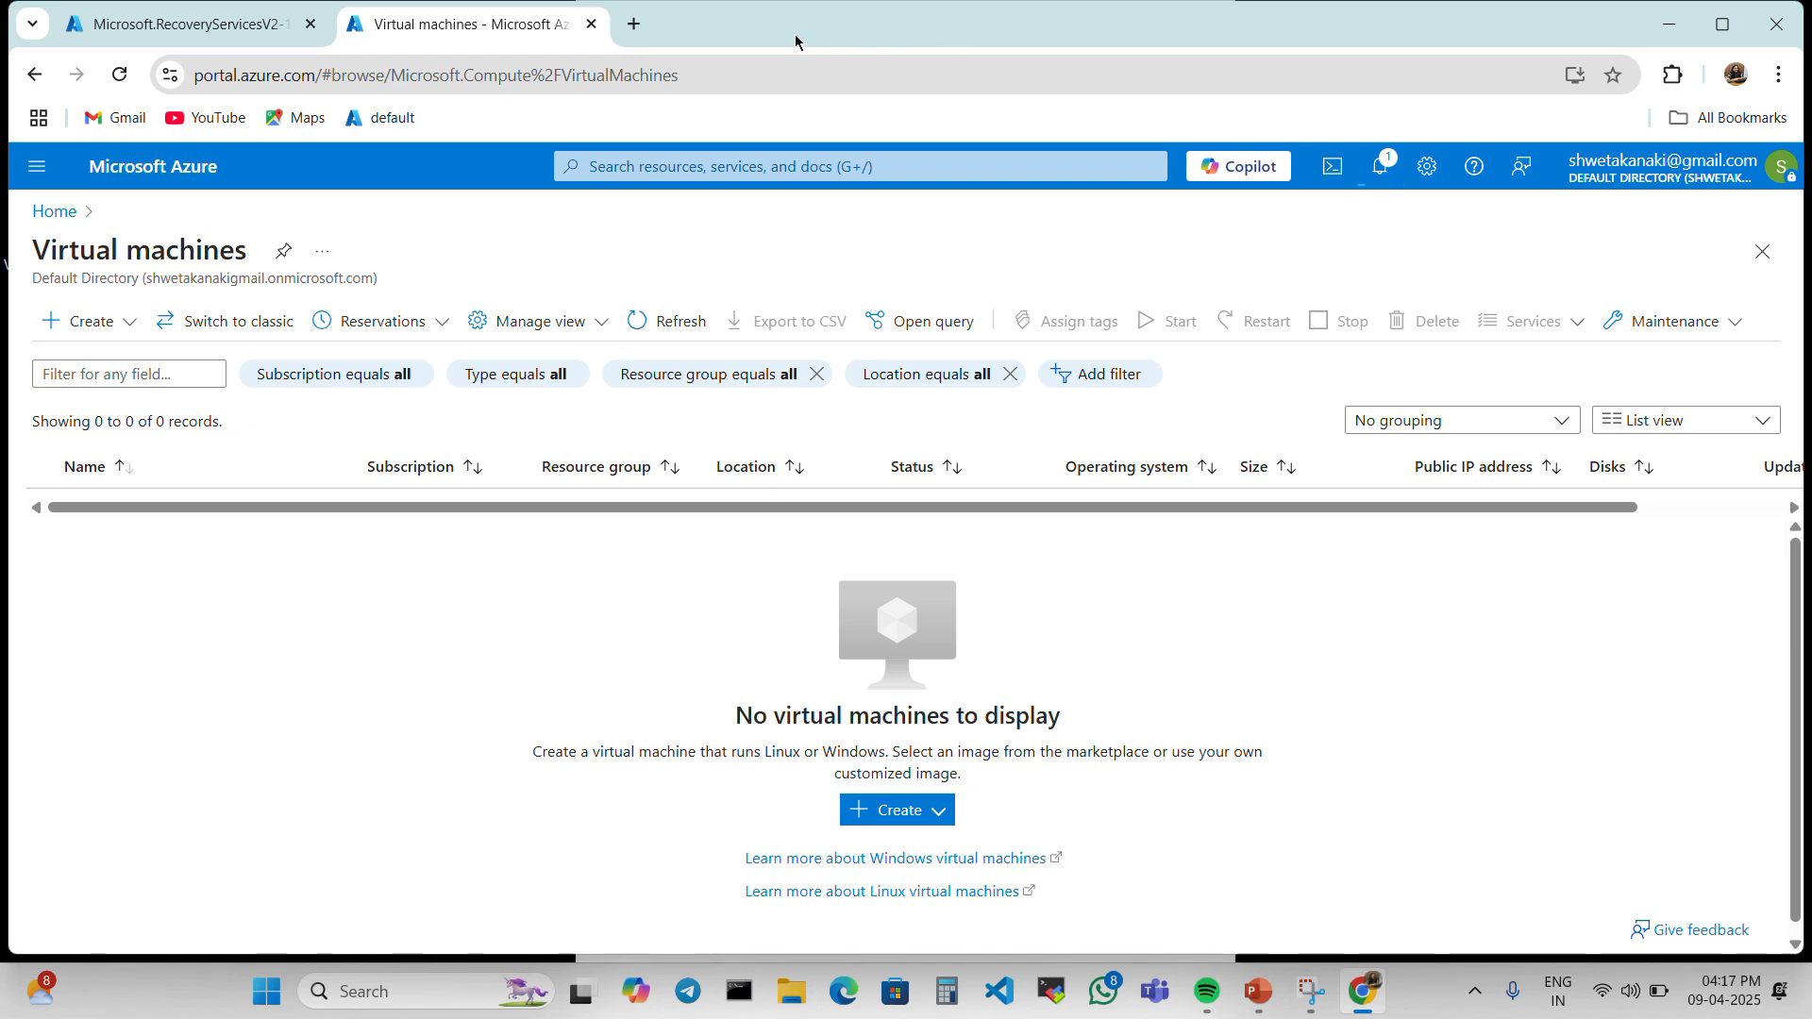
left_click(431, 657)
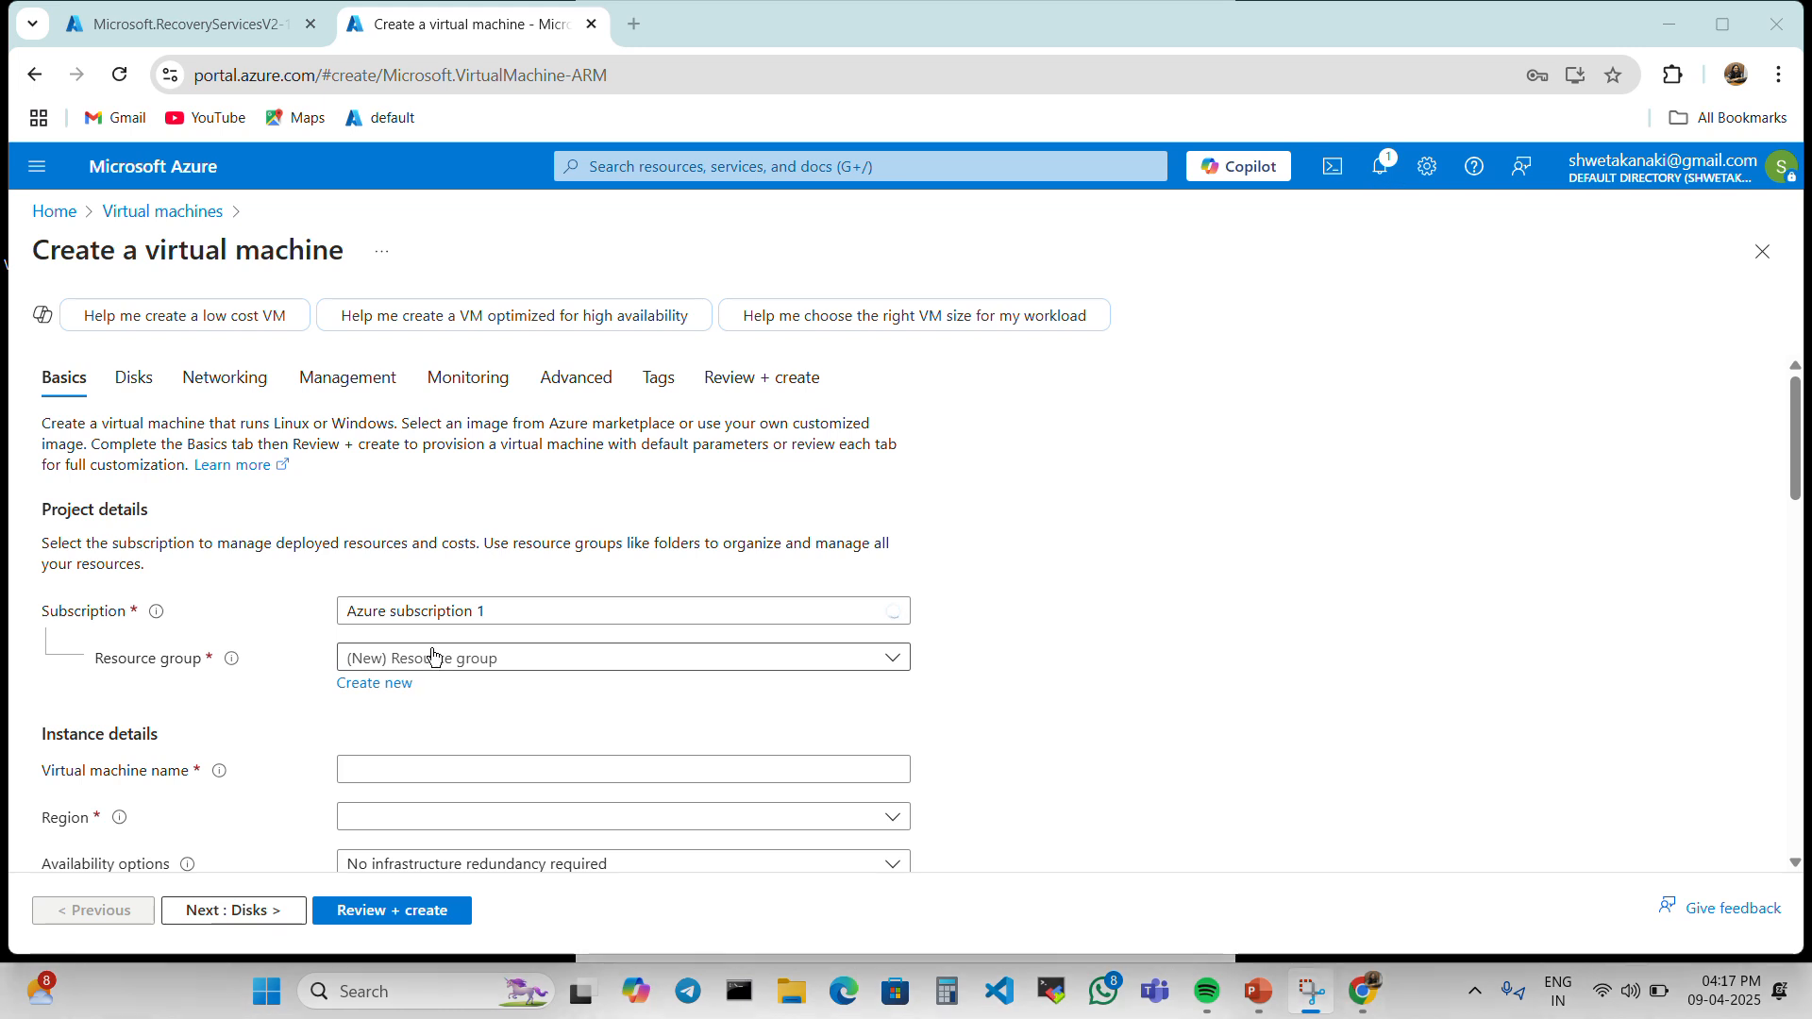
left_click(399, 740)
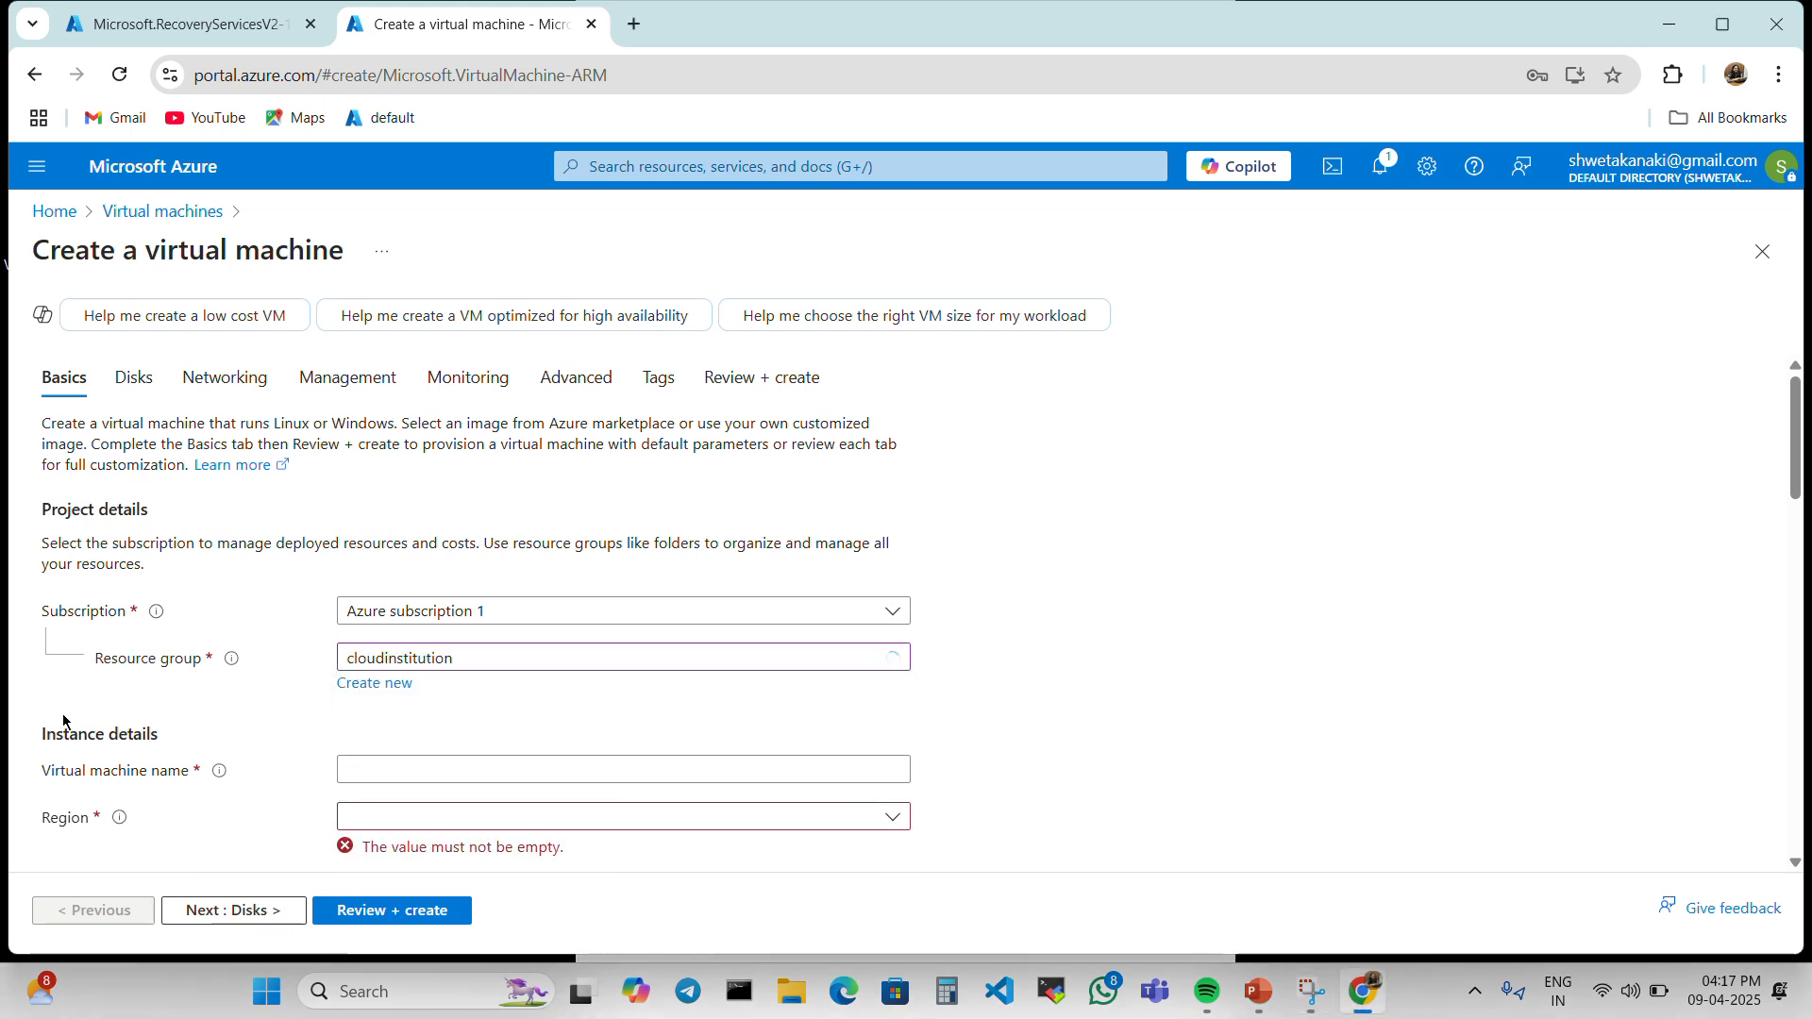
left_click(431, 770)
key("Escape")
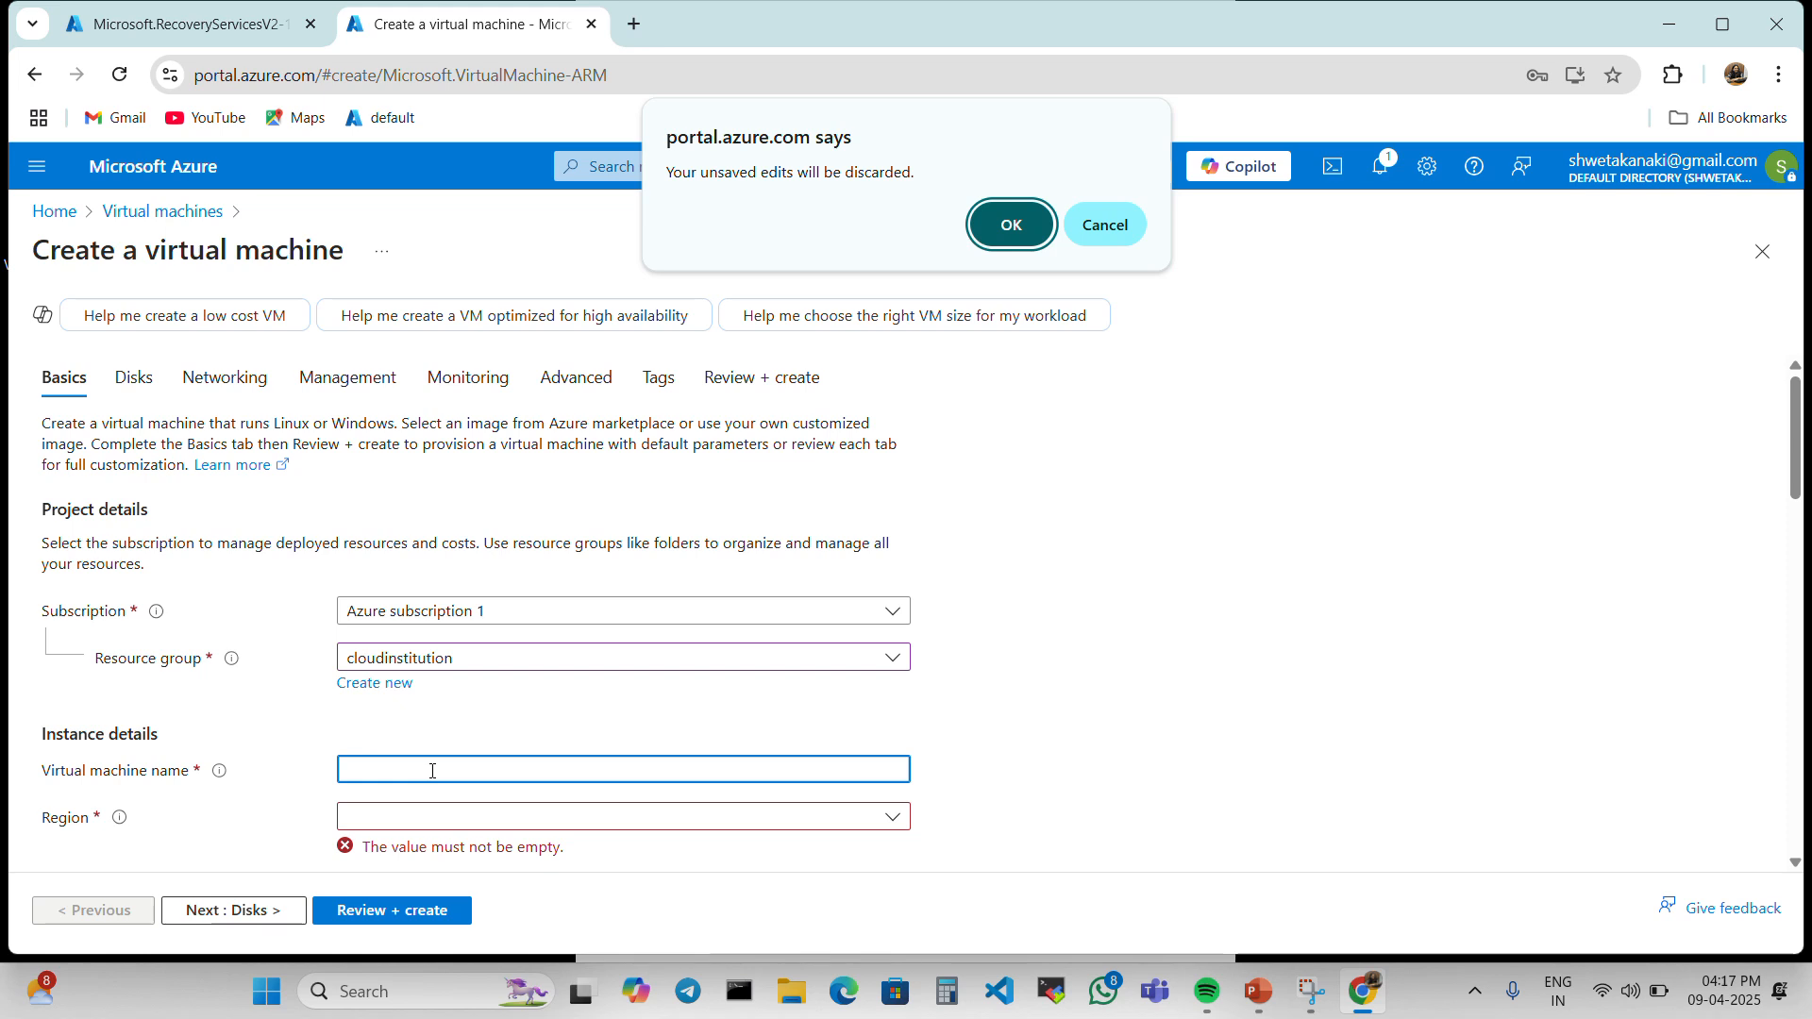
left_click(1039, 231)
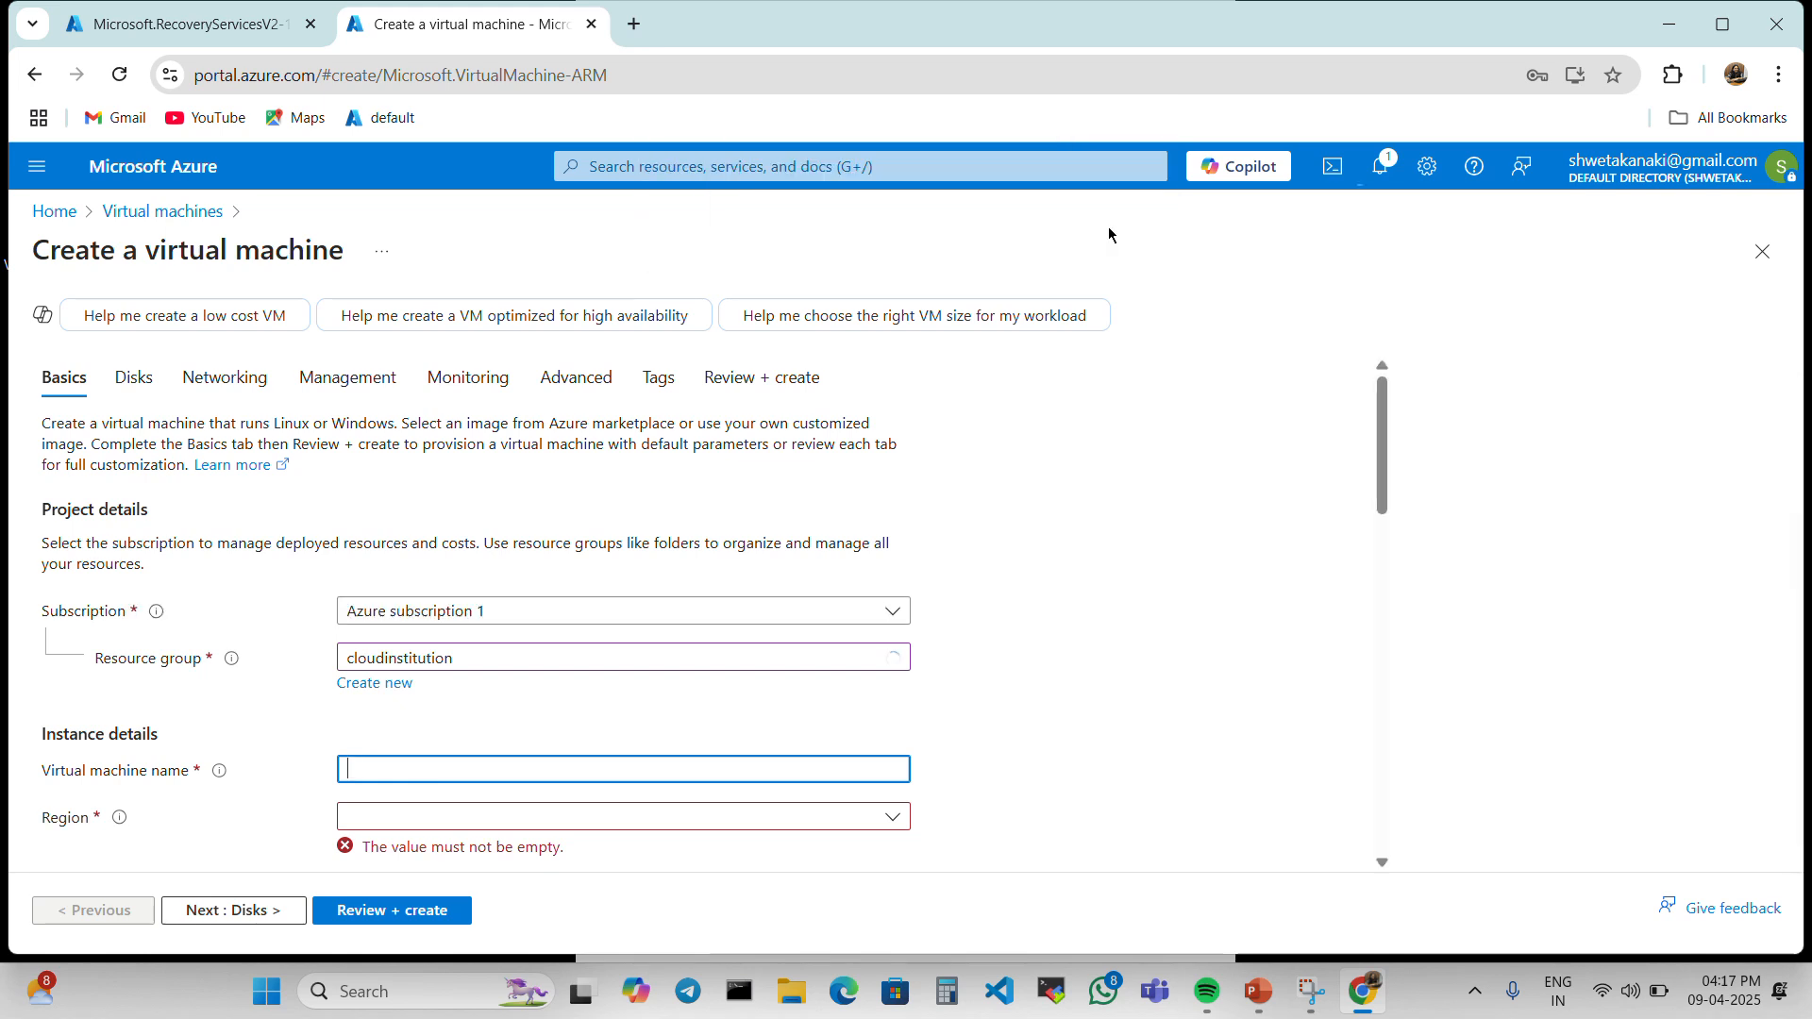
left_click(372, 770)
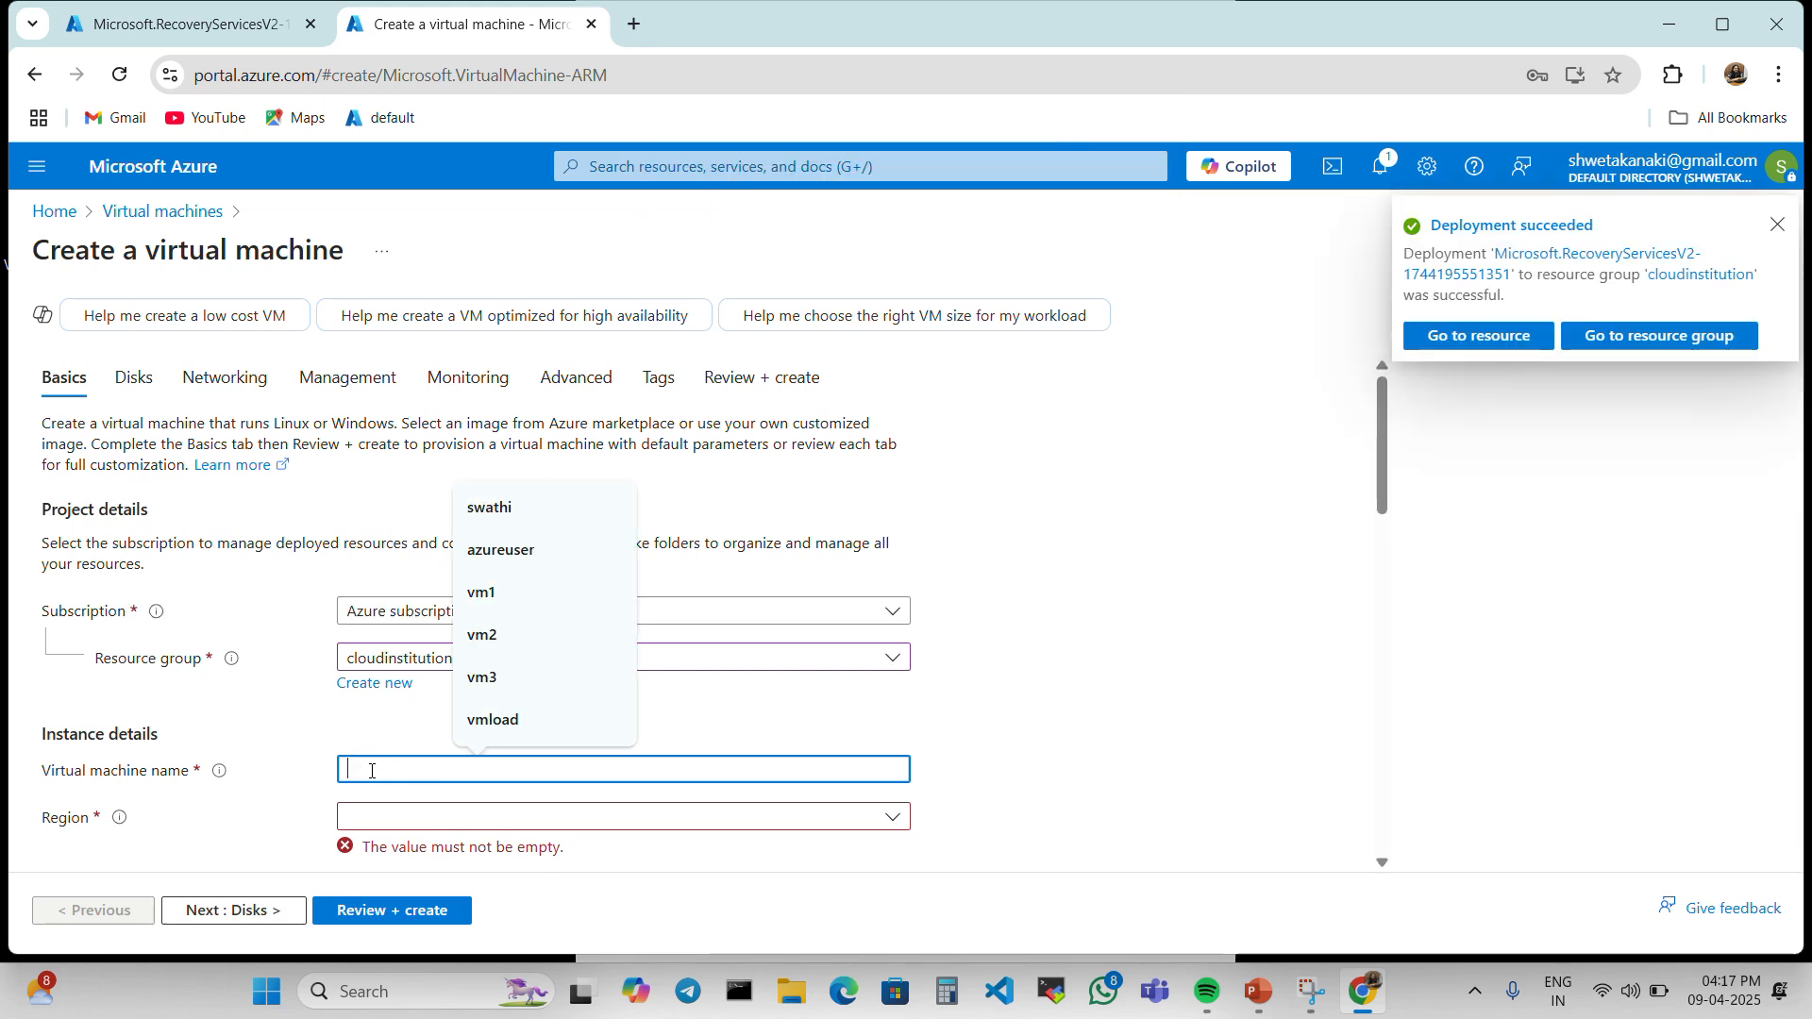
type("clo")
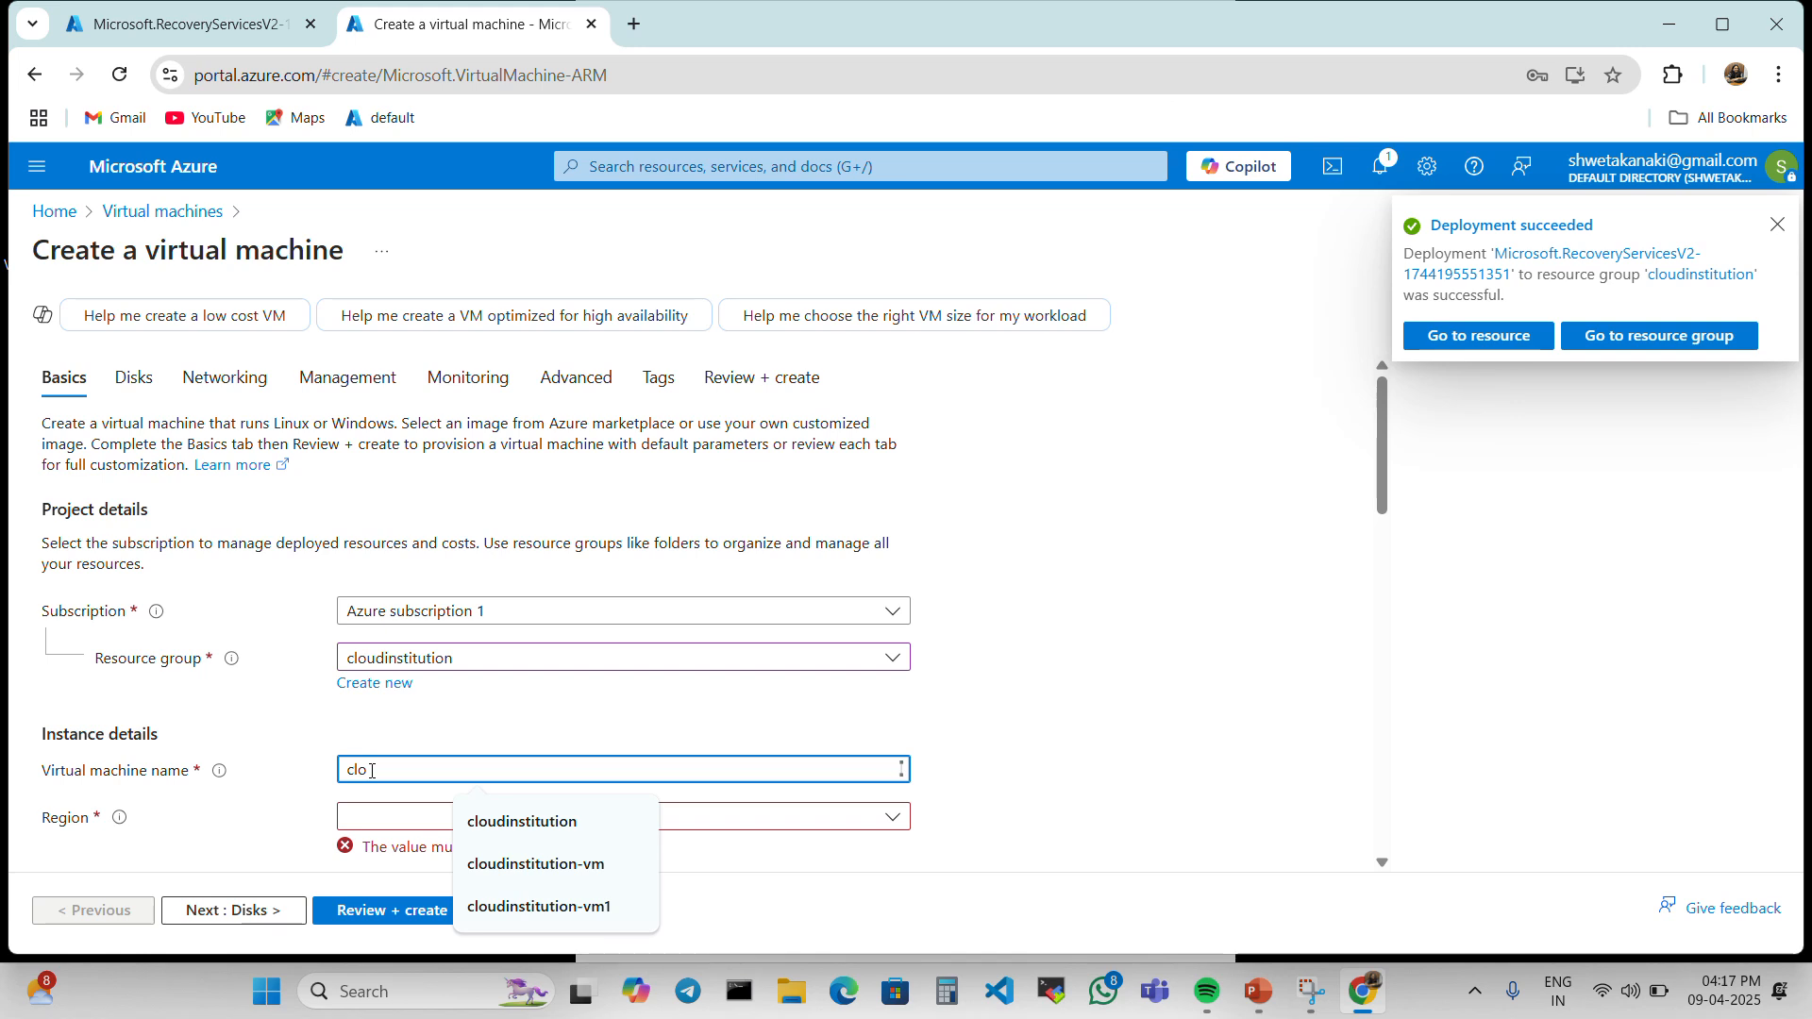
left_click(535, 863)
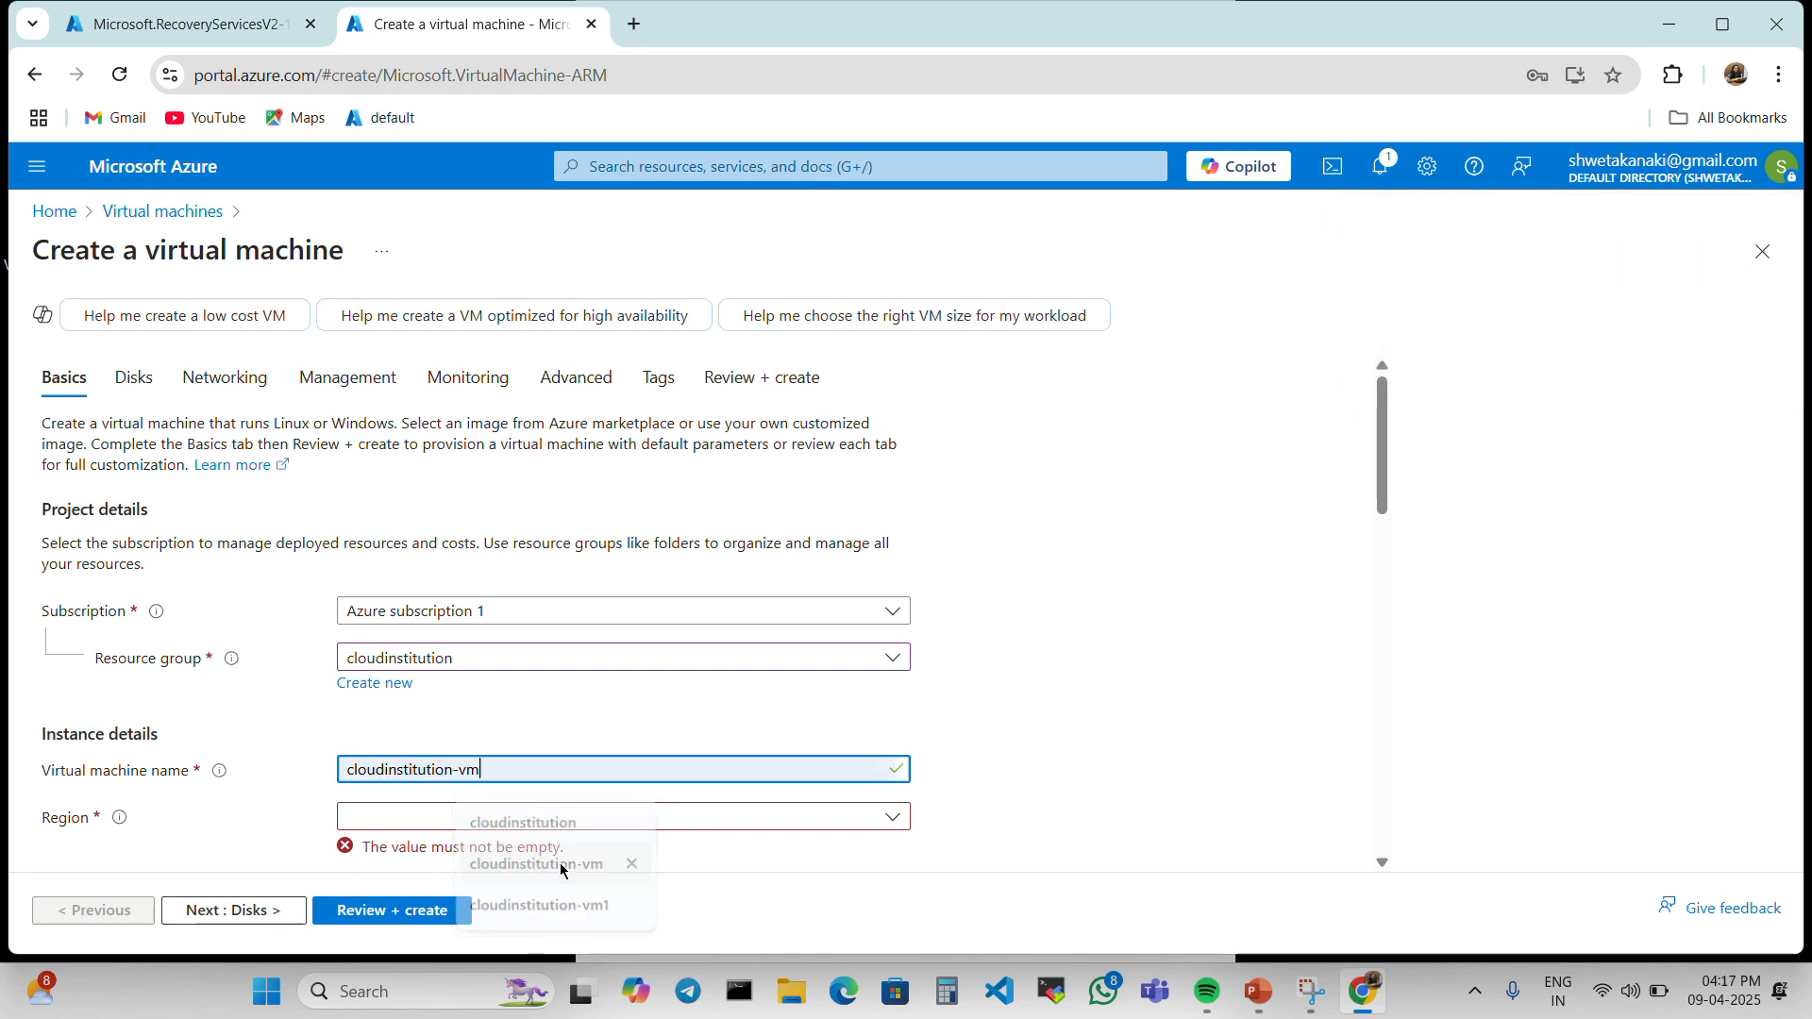
left_click(404, 817)
scroll(404, 821, "down", 2)
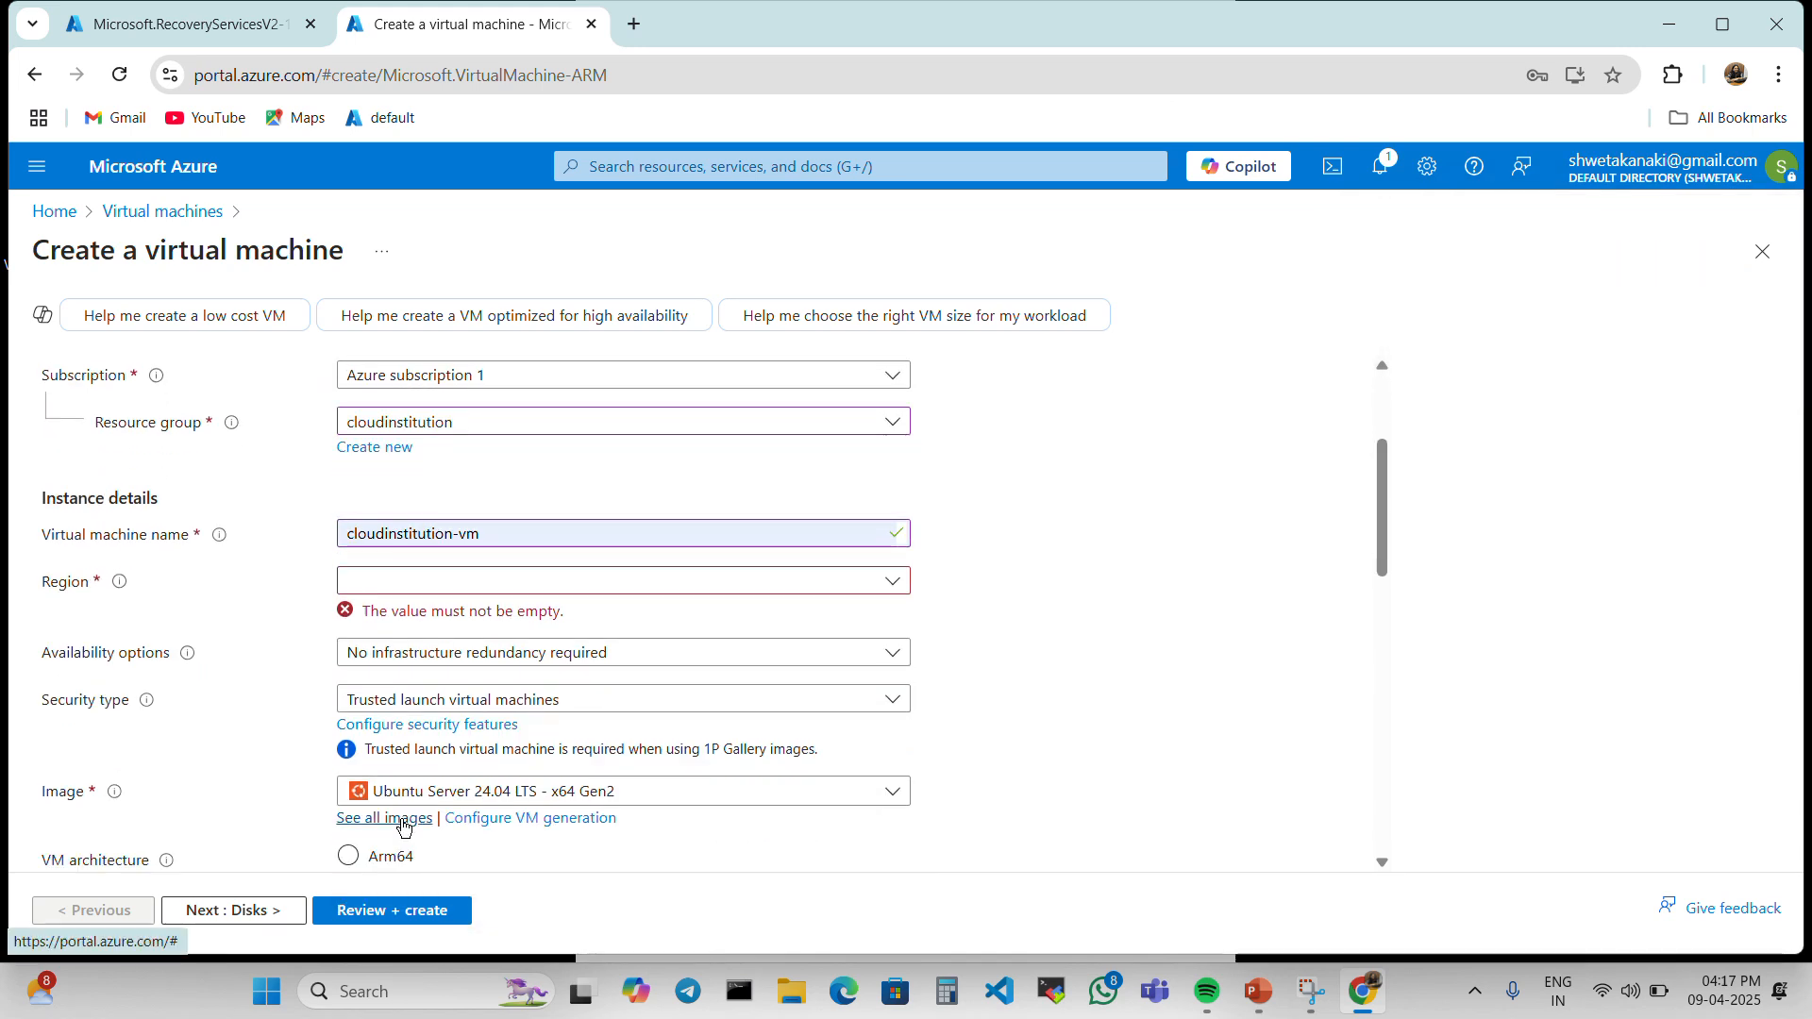
Step: Reload the virtual machine creation form and assign the machine to the cloudinstitution resource group
left_click(118, 75)
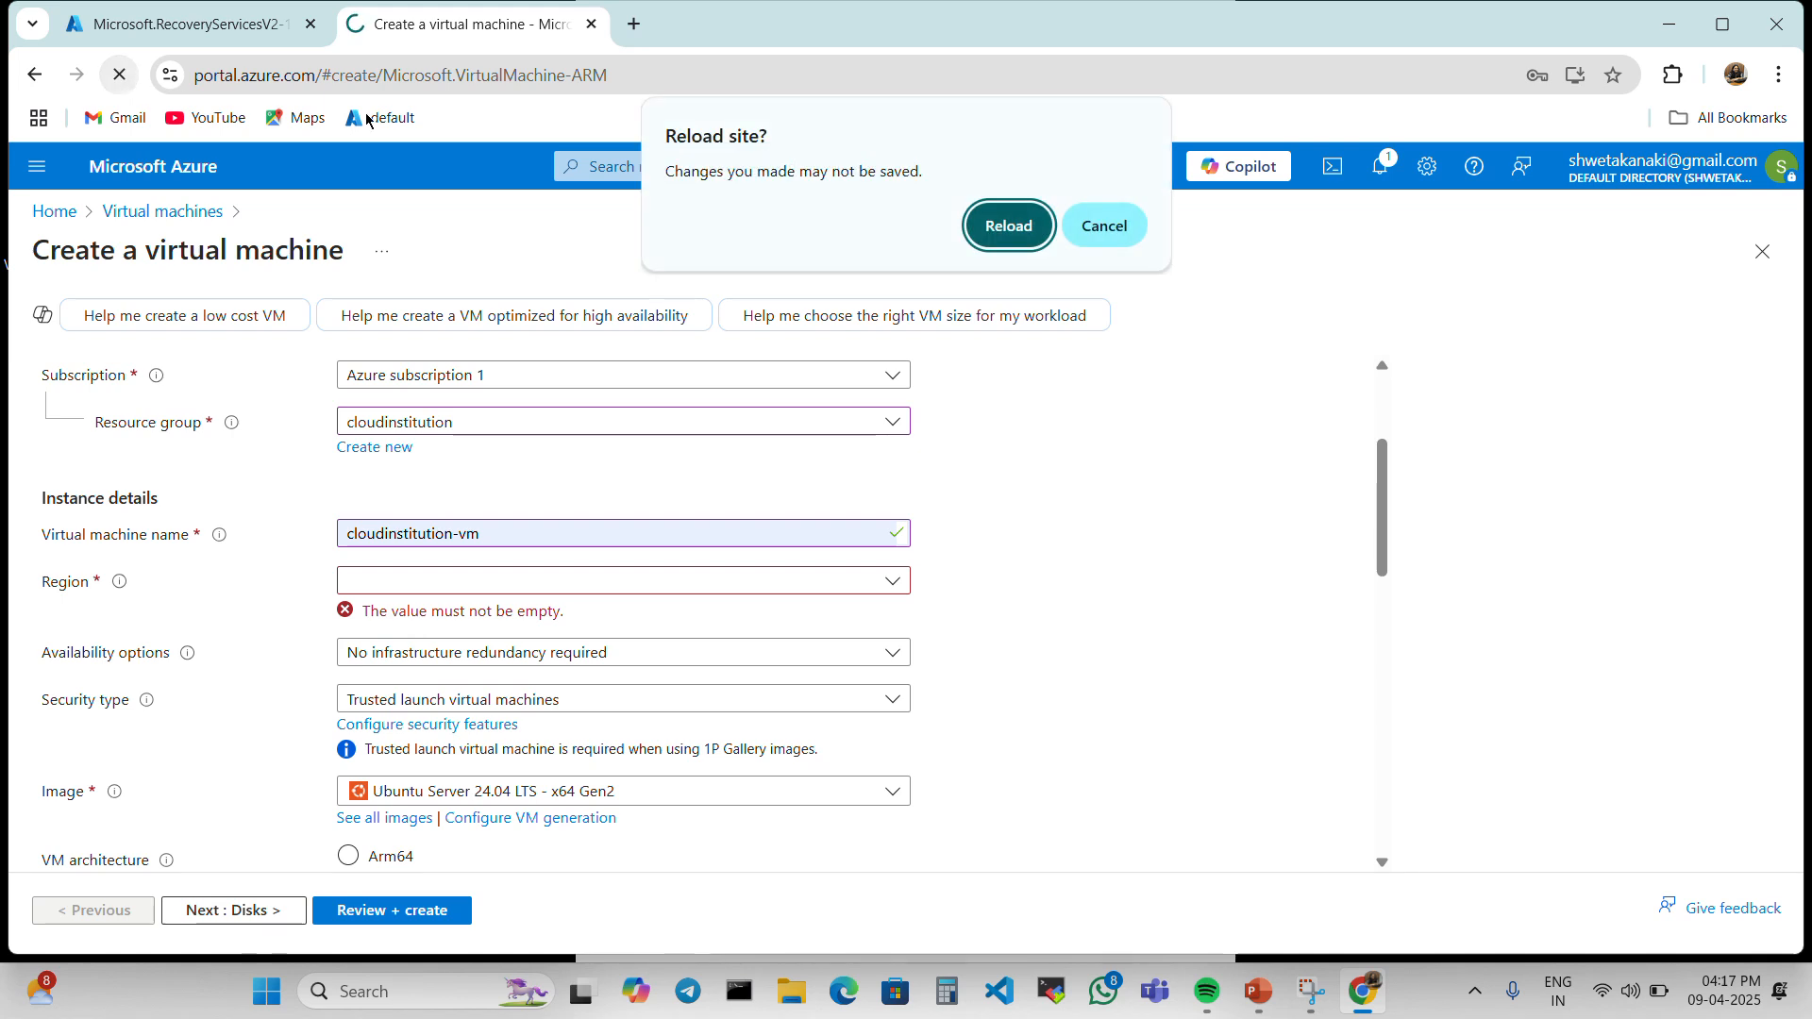
left_click(1008, 225)
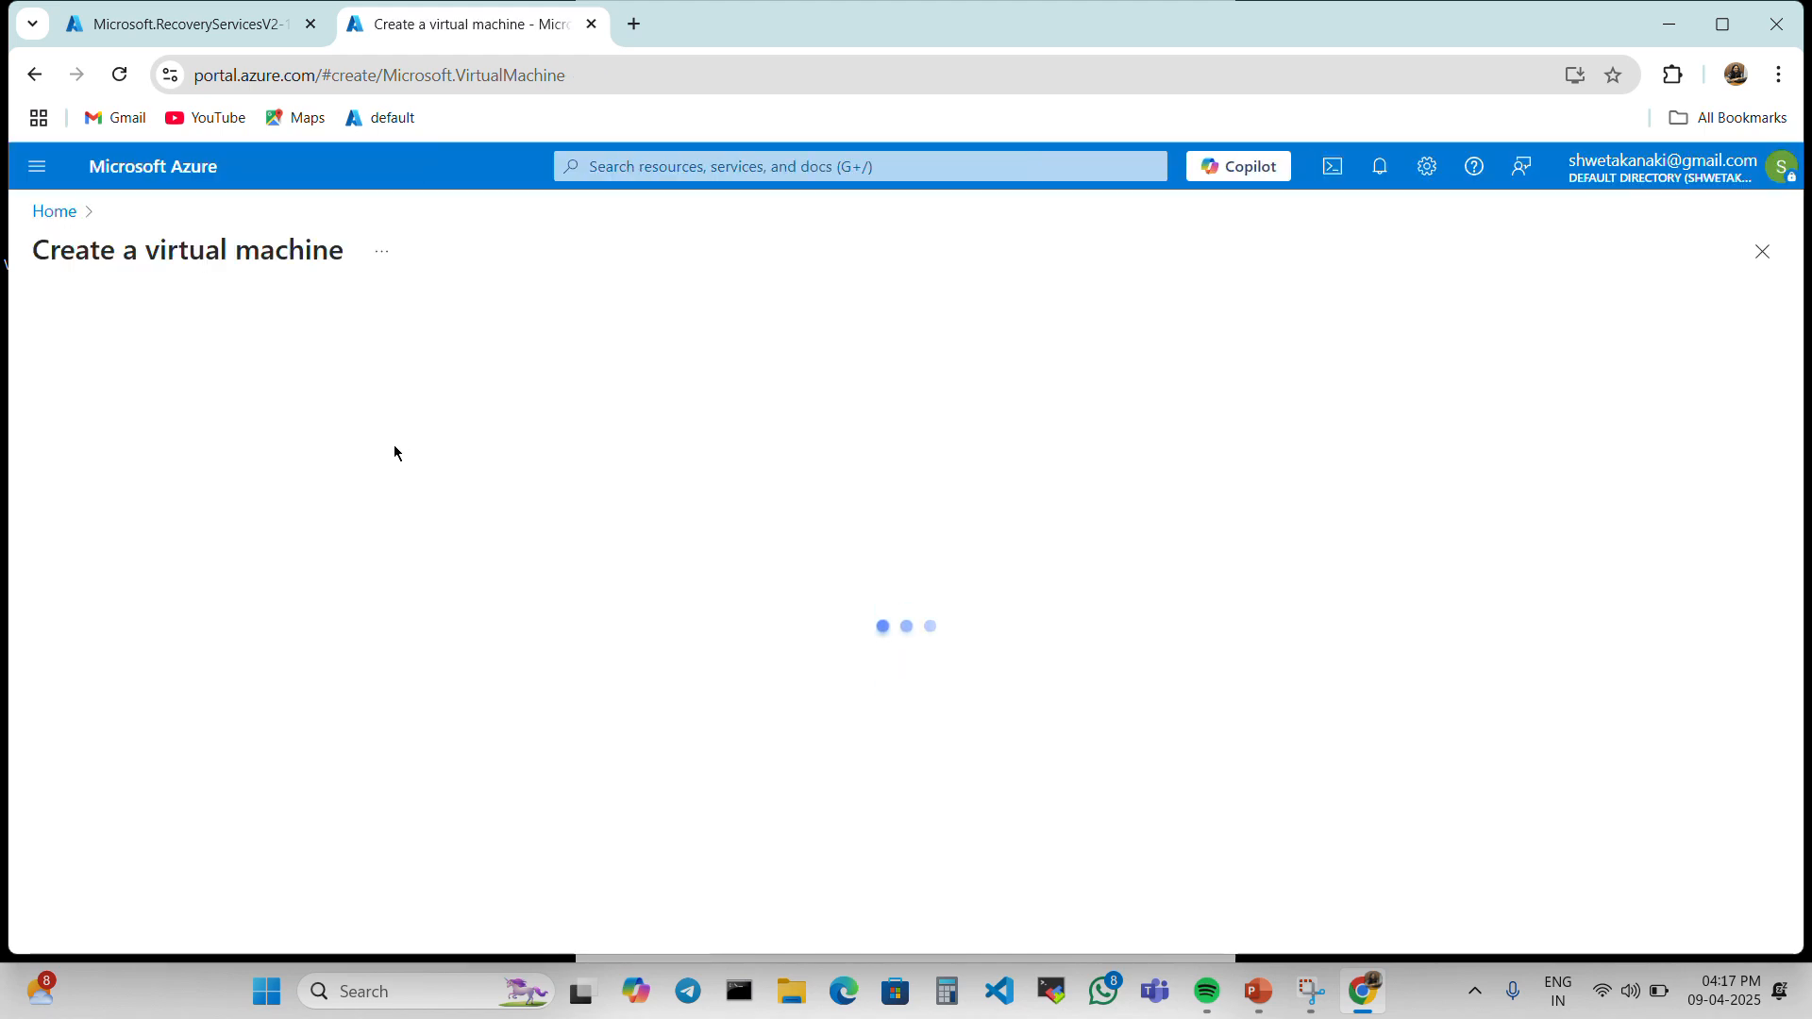
left_click(364, 658)
left_click(397, 736)
Step: Name the virtual machine cloudinstitution-vm01 and set its availability to No infrastructure redundancy required
scroll(349, 702, "down", 1)
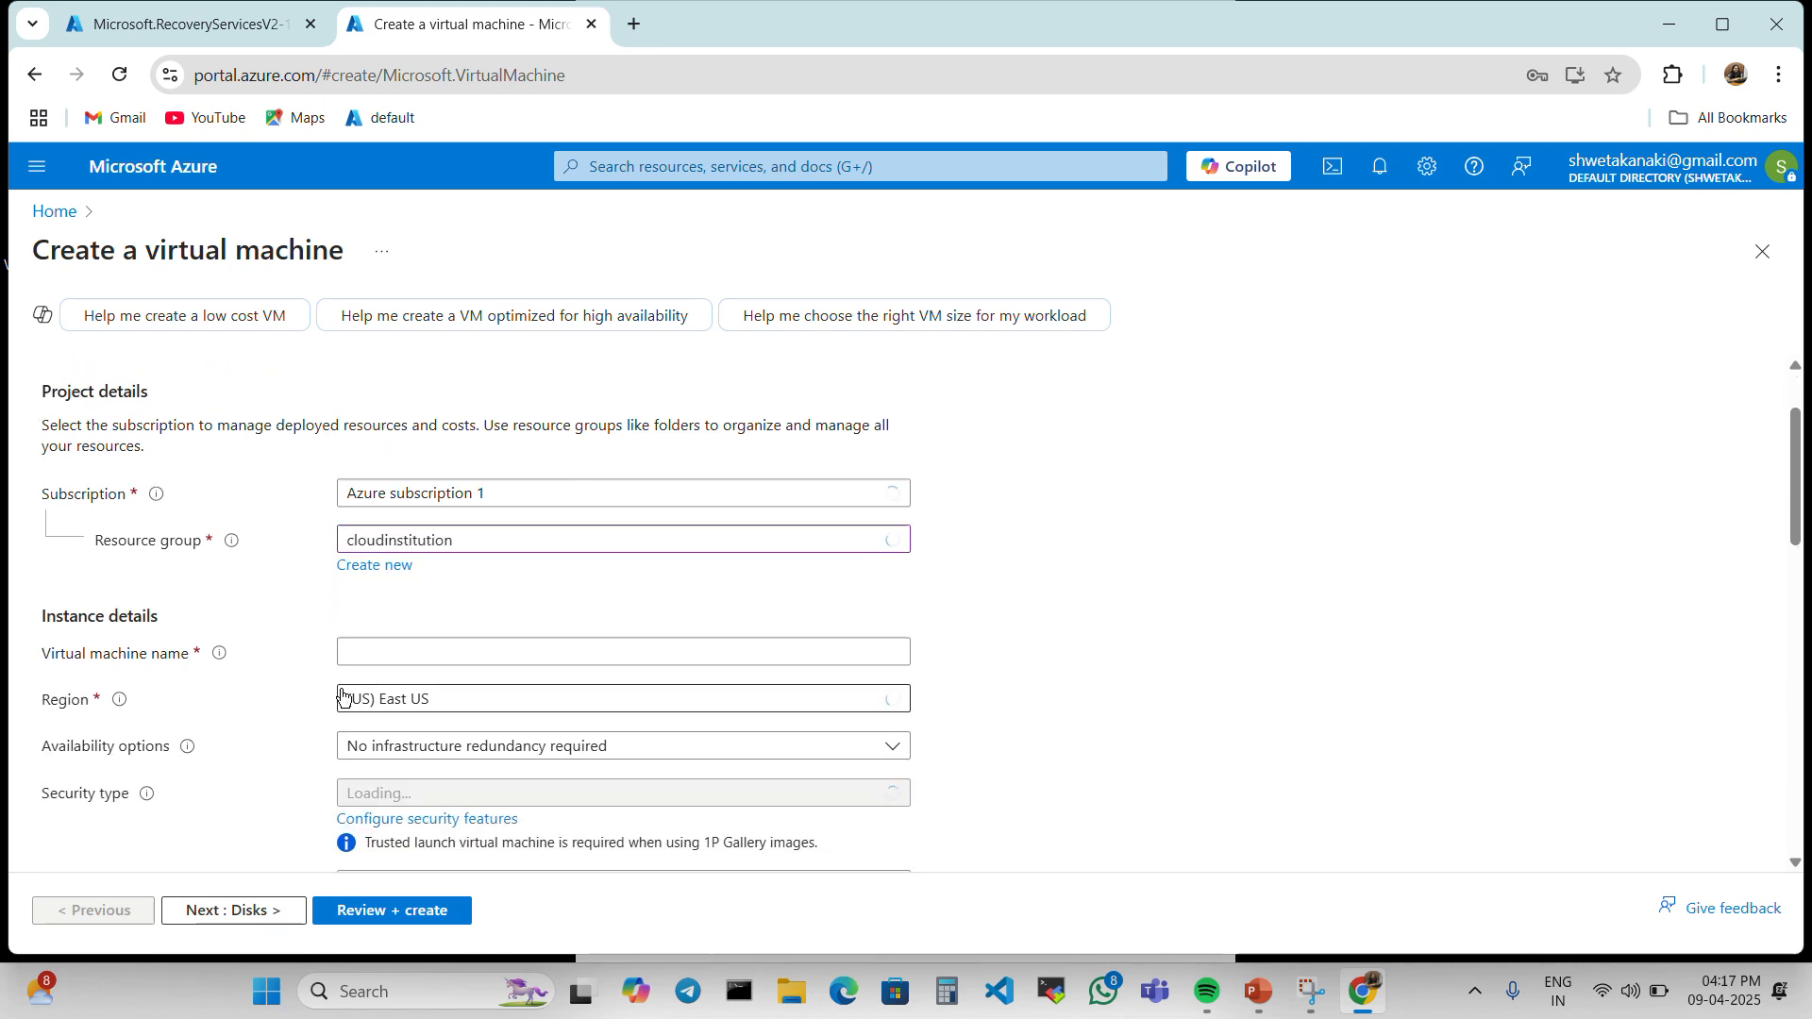
left_click(398, 651)
type("cloudinstitution-vm01")
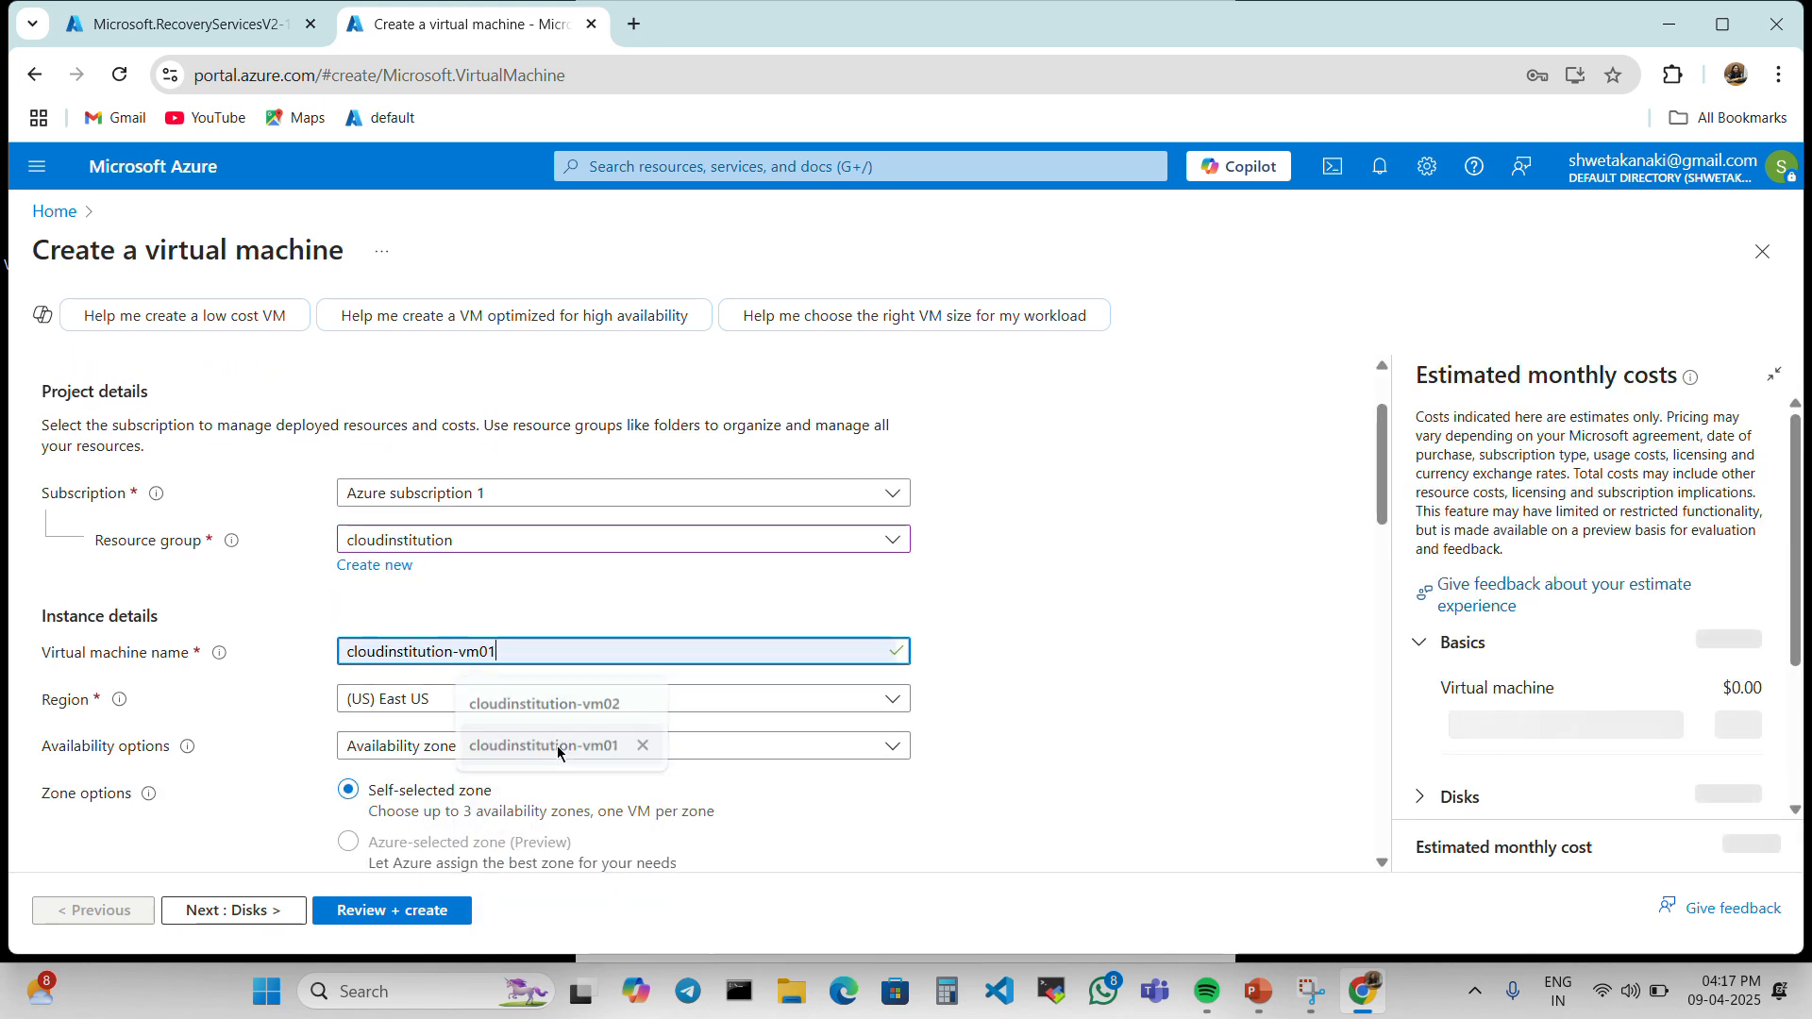
left_click(554, 748)
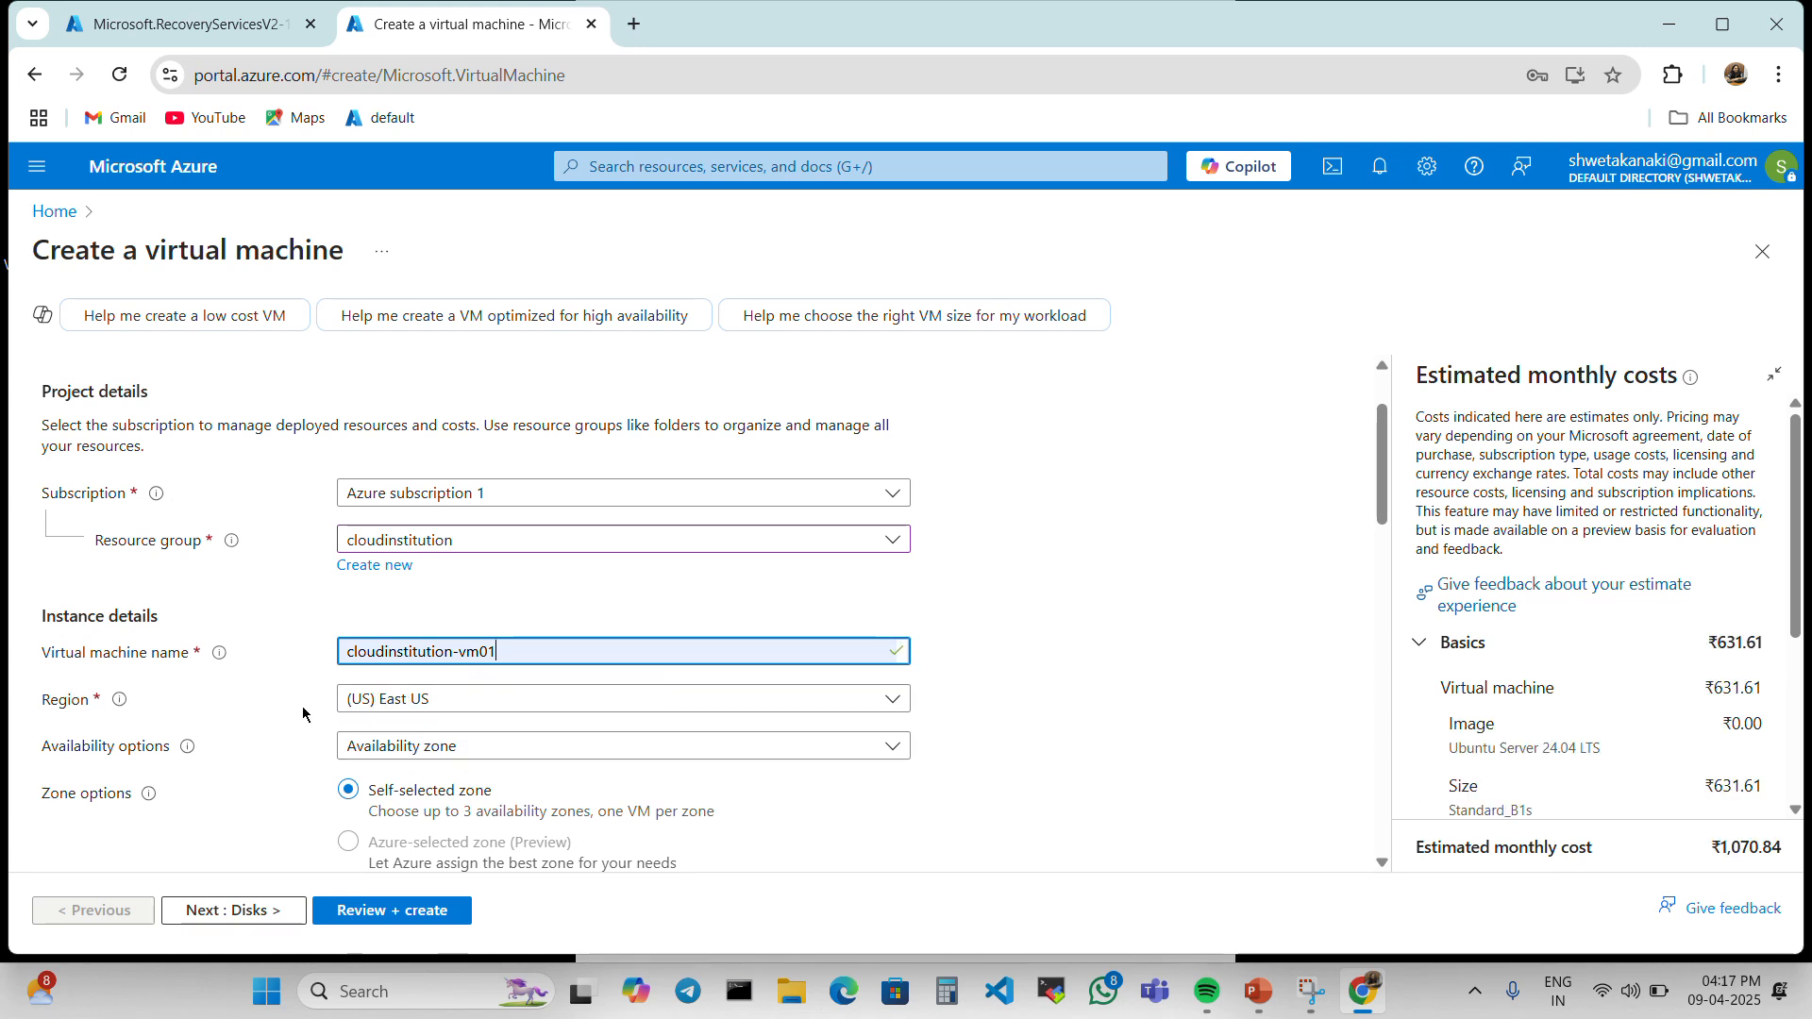
left_click(397, 745)
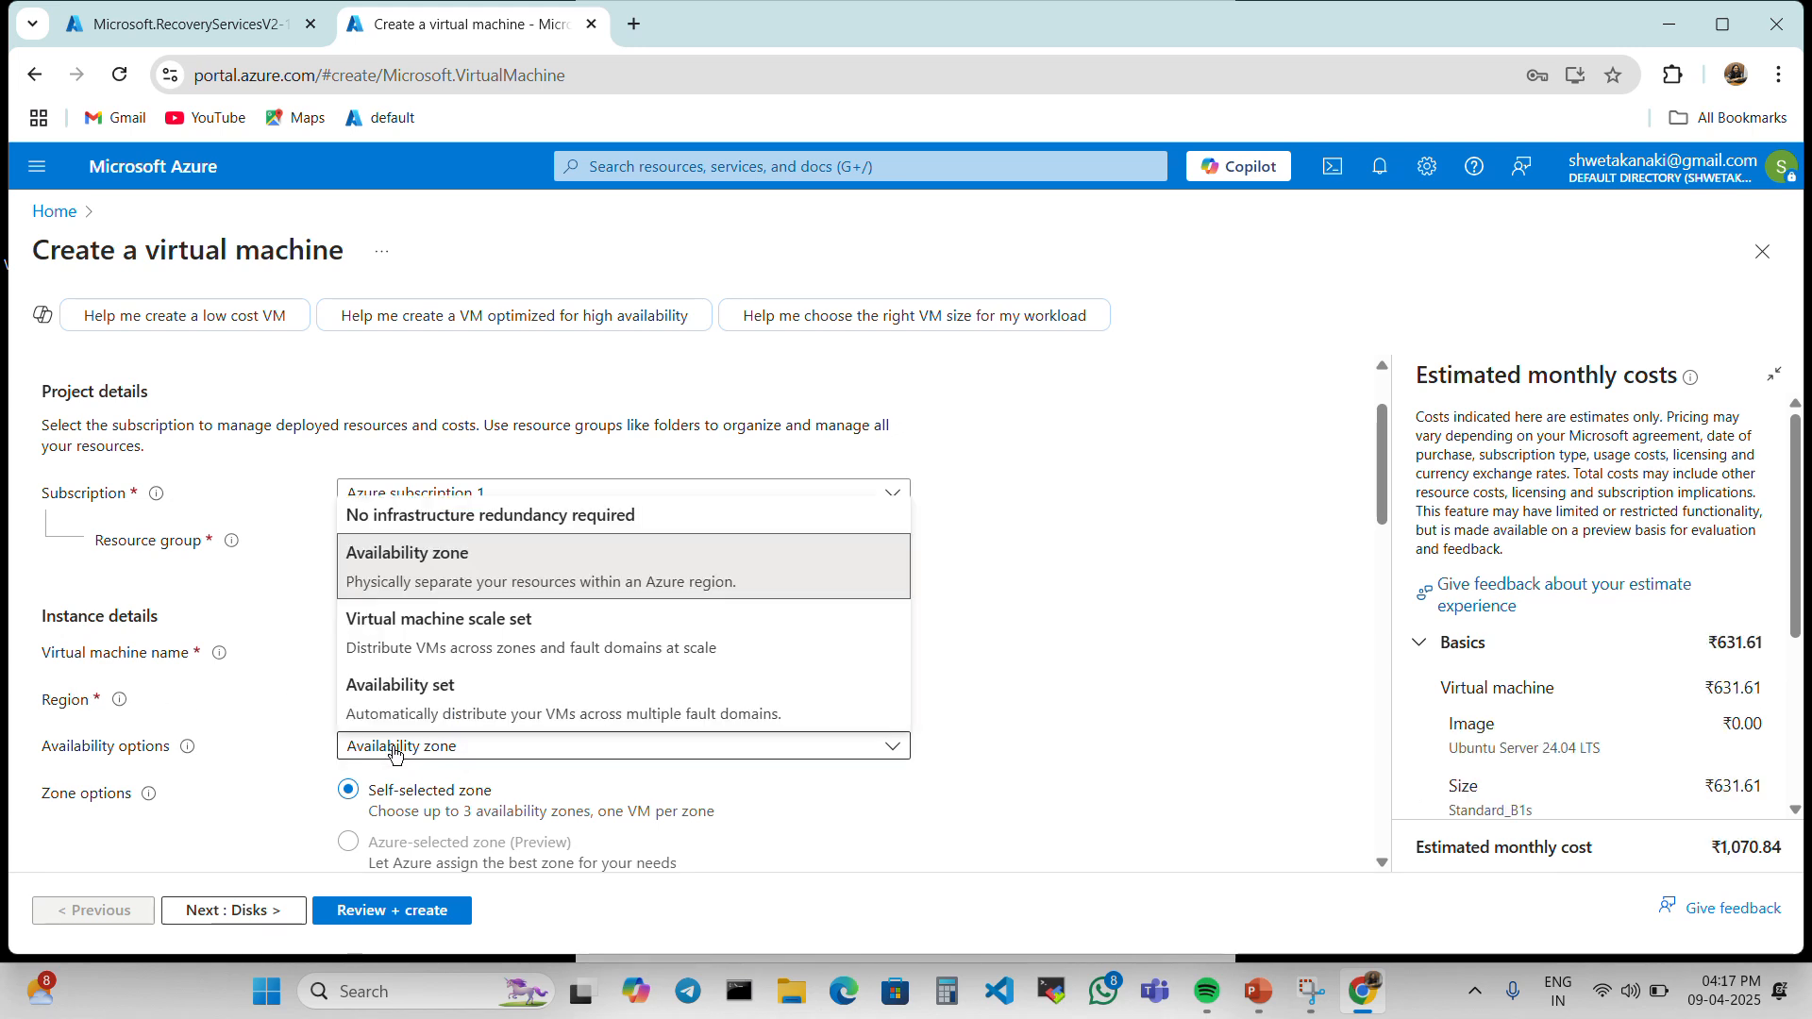
left_click(436, 517)
Step: Set the image to Windows Server 2022 Datacenter: Azure Edition Hotpatch - x64 Gen2 and the size to Standard_DS1_v2
scroll(387, 700, "down", 3)
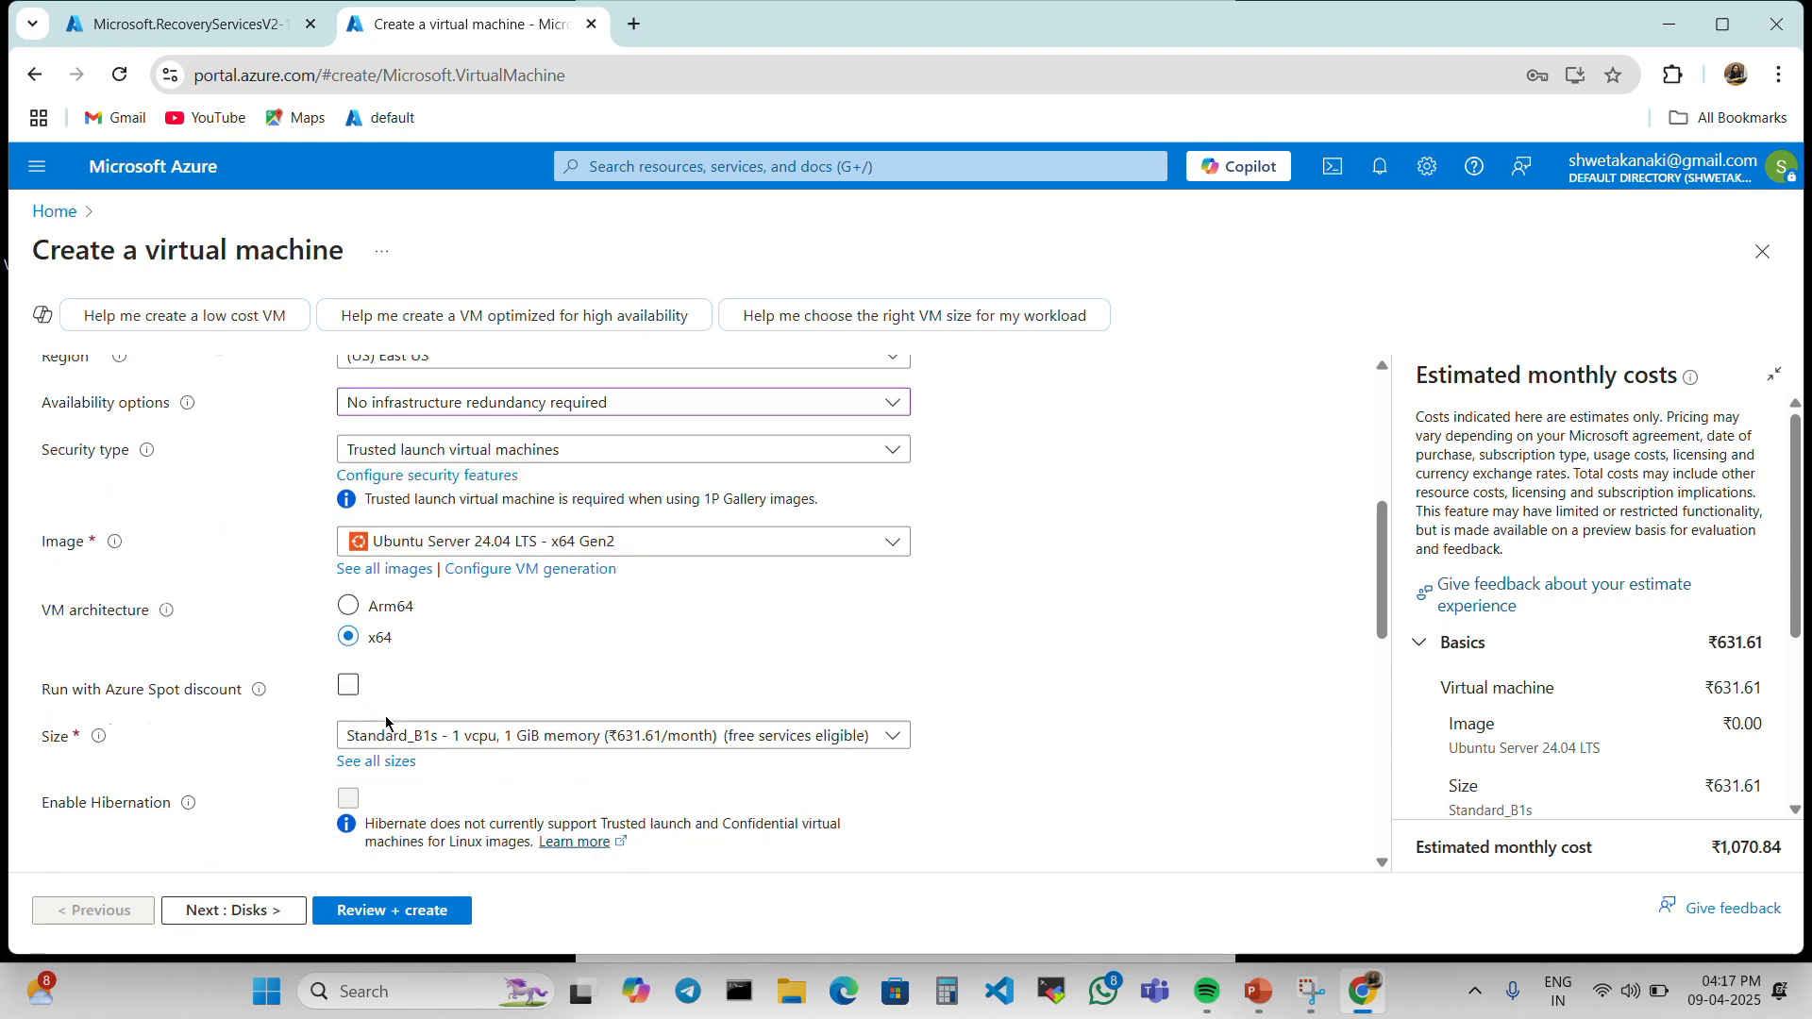
left_click(422, 530)
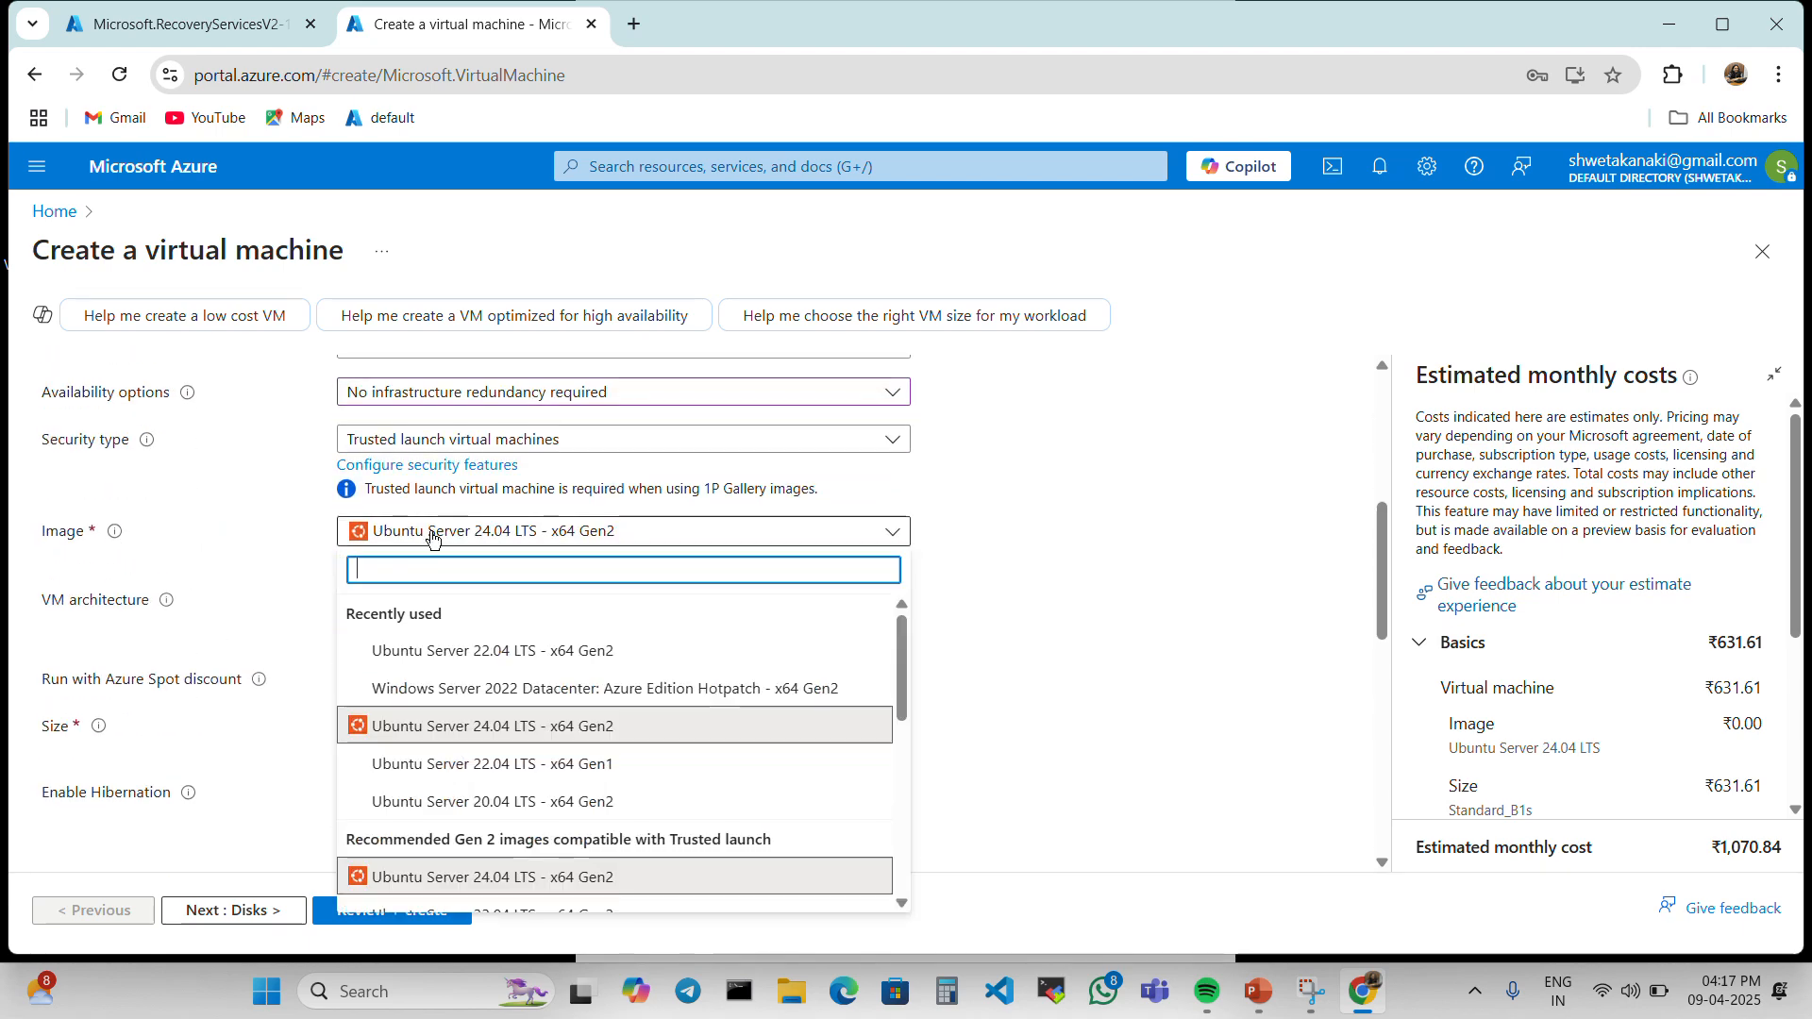
left_click(424, 688)
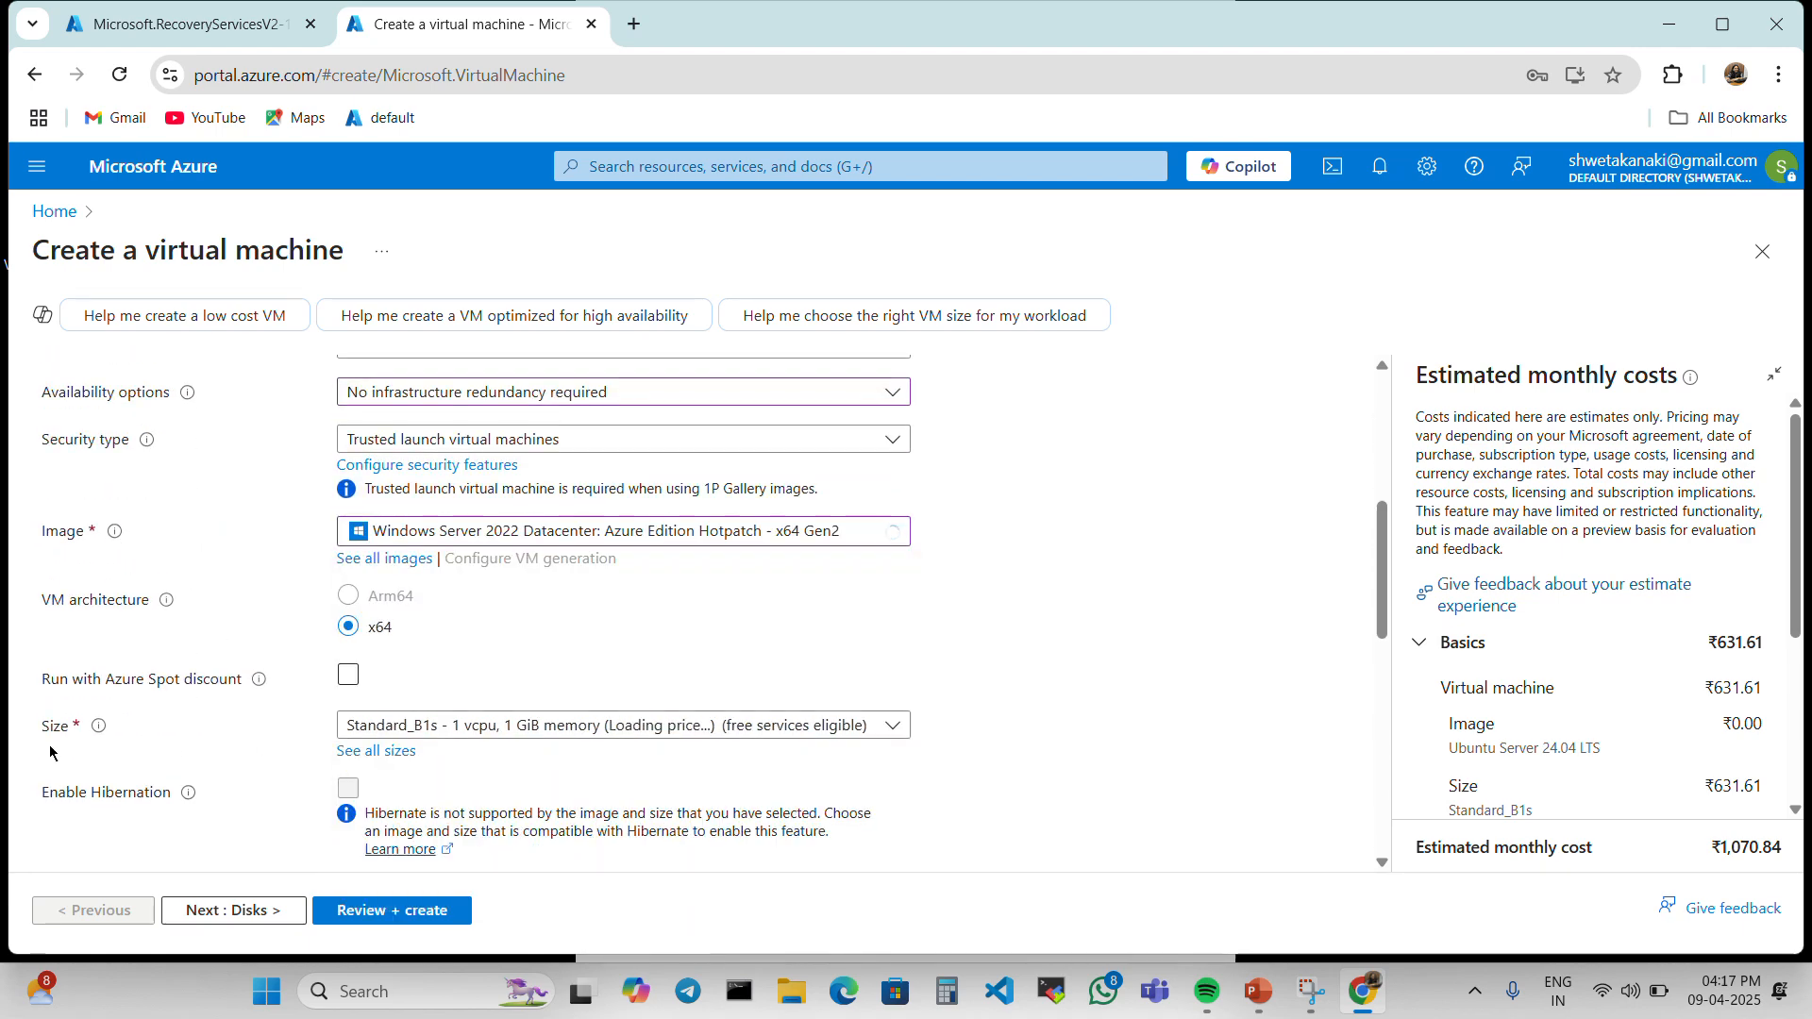
left_click(439, 750)
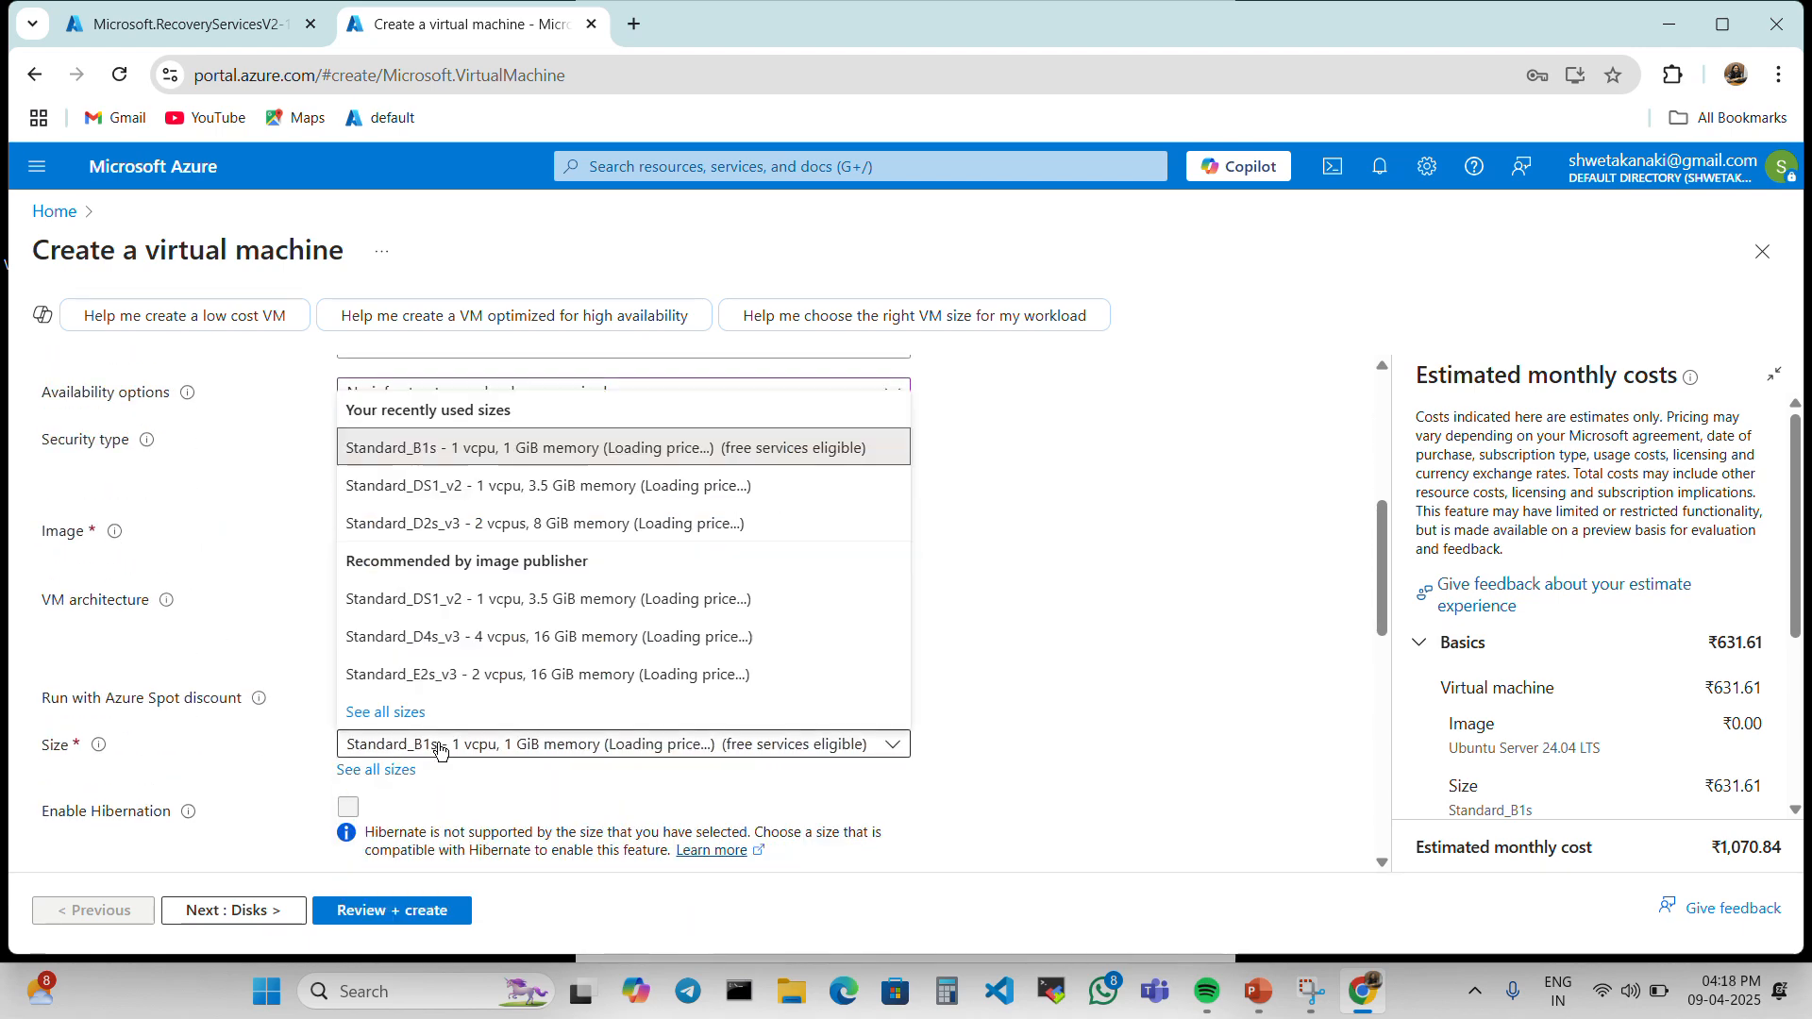
left_click(491, 485)
Step: Fill in the administrator account with the saved cloudinstitution username, its password and the password confirmation
scroll(441, 734, "down", 3)
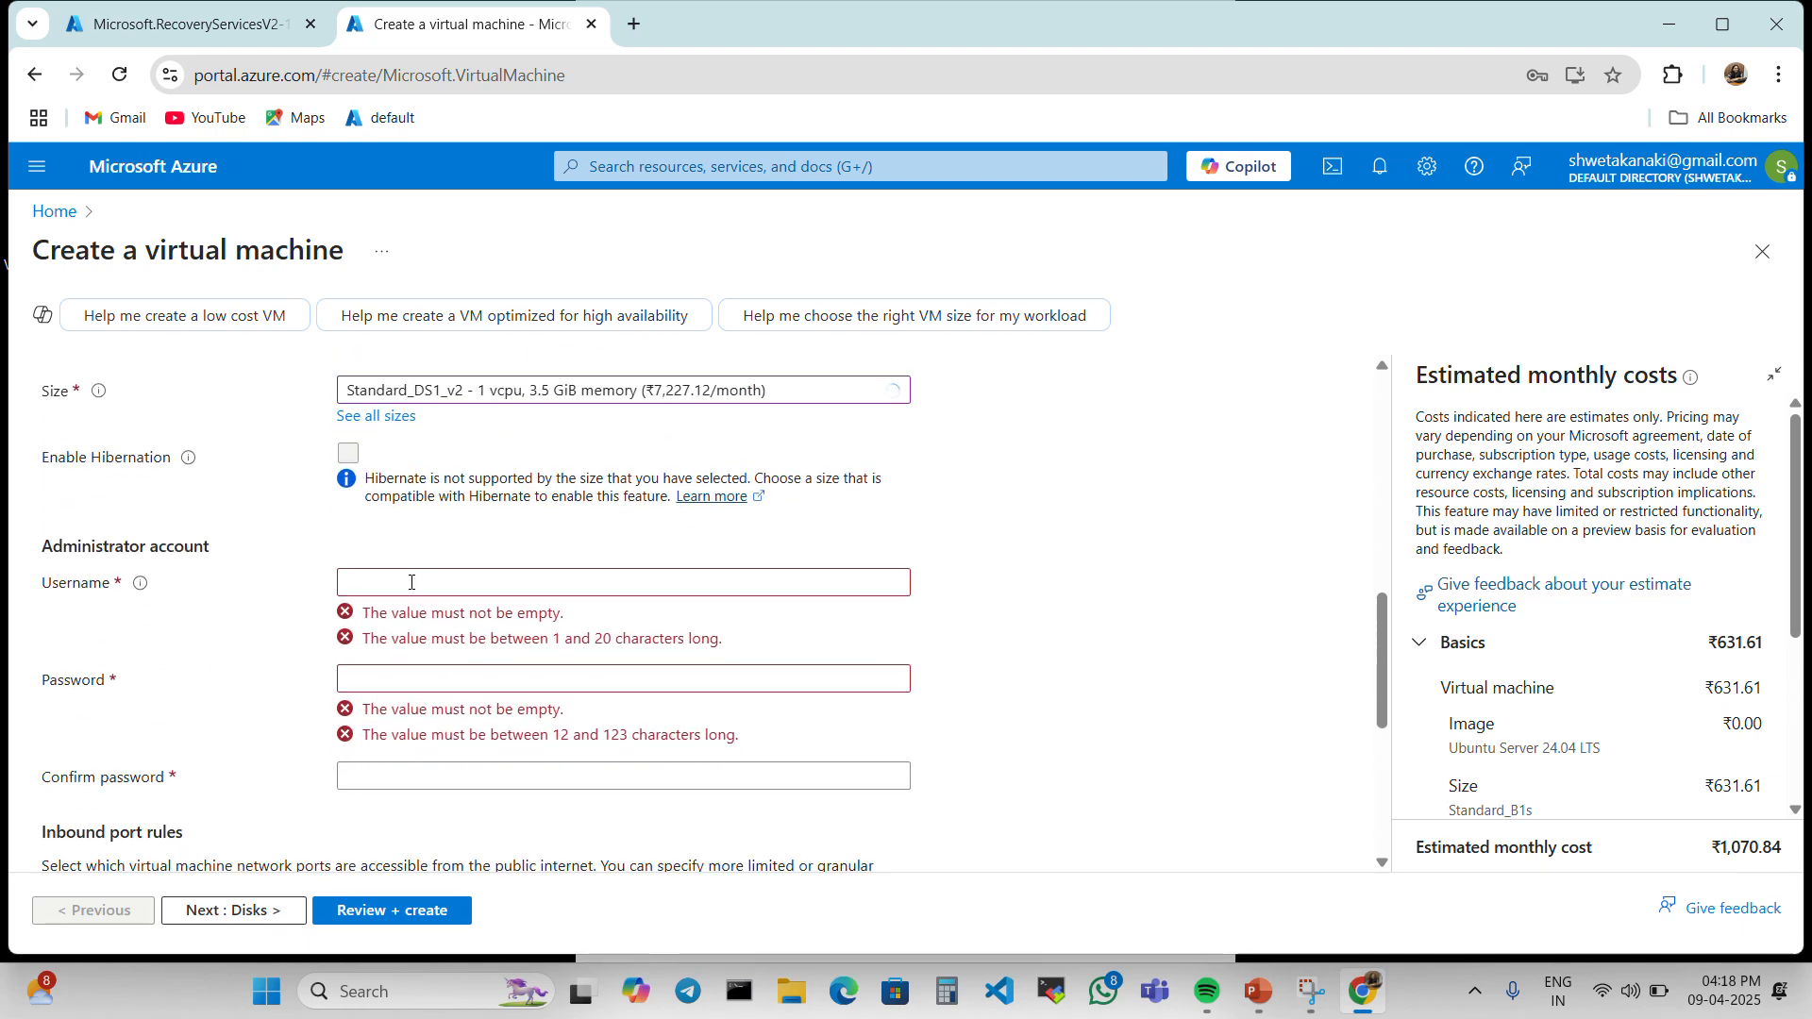
left_click(415, 774)
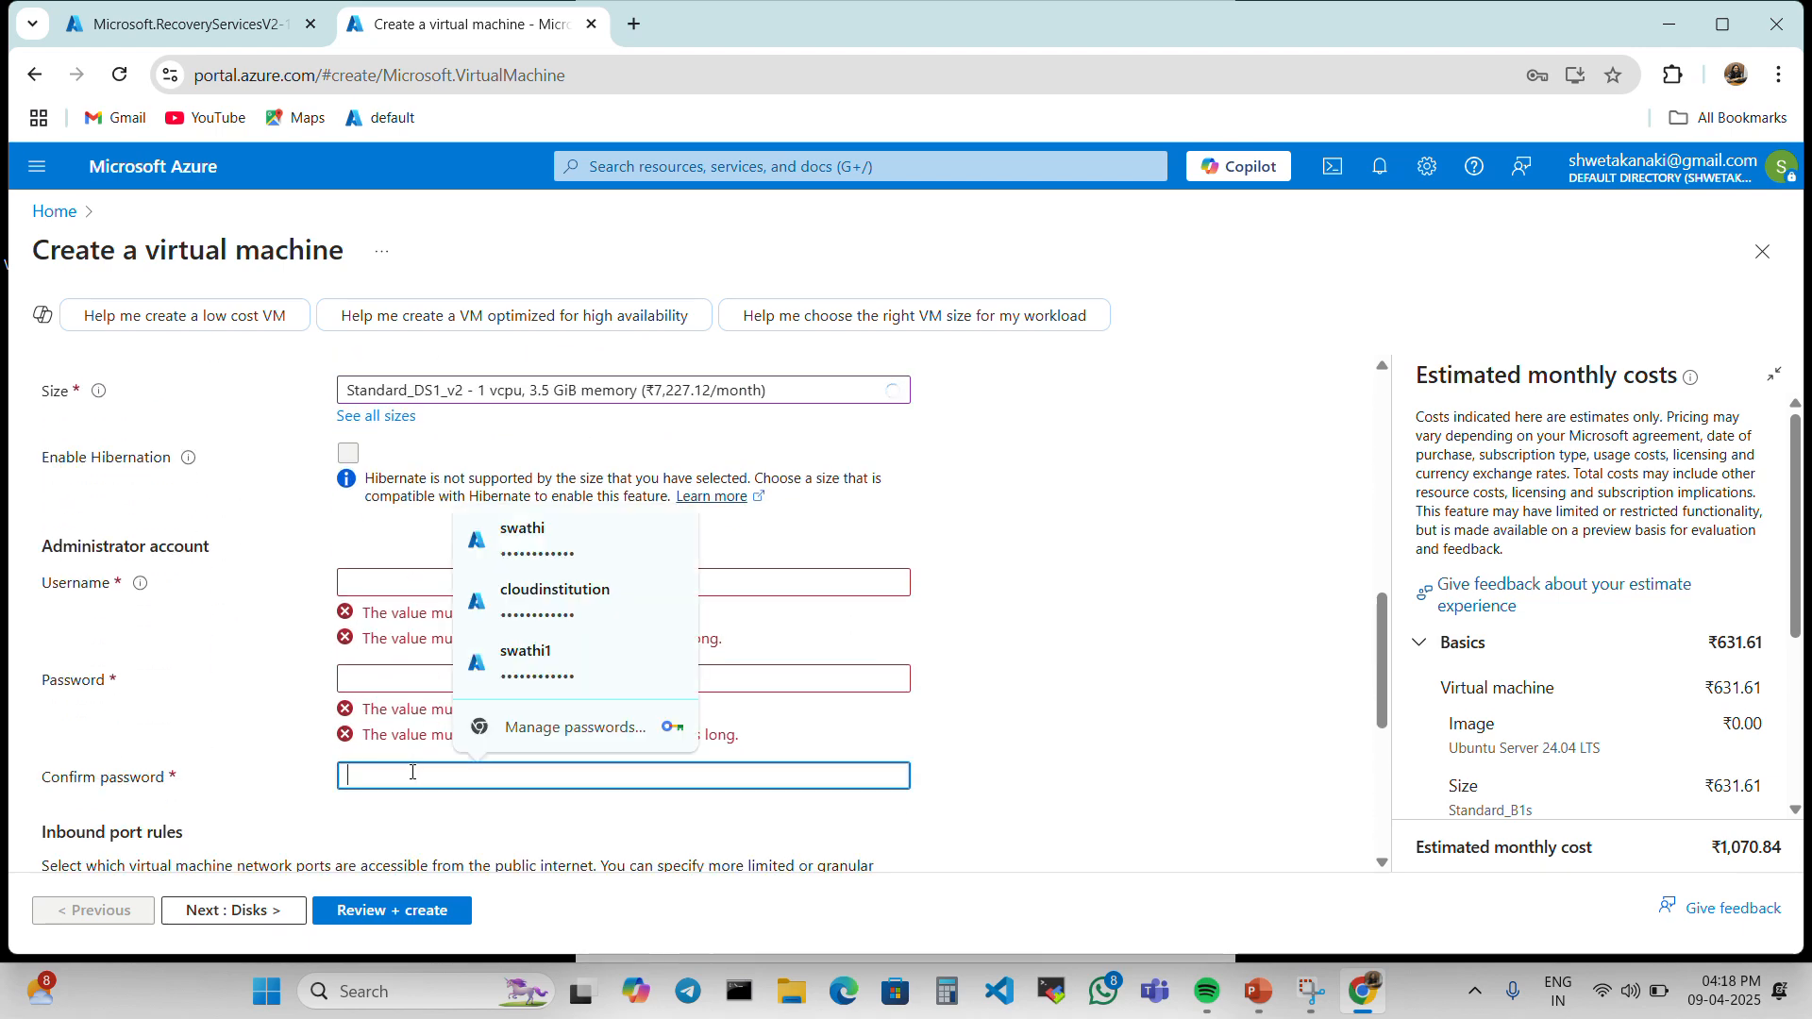
left_click(520, 607)
left_click(441, 633)
left_click(498, 727)
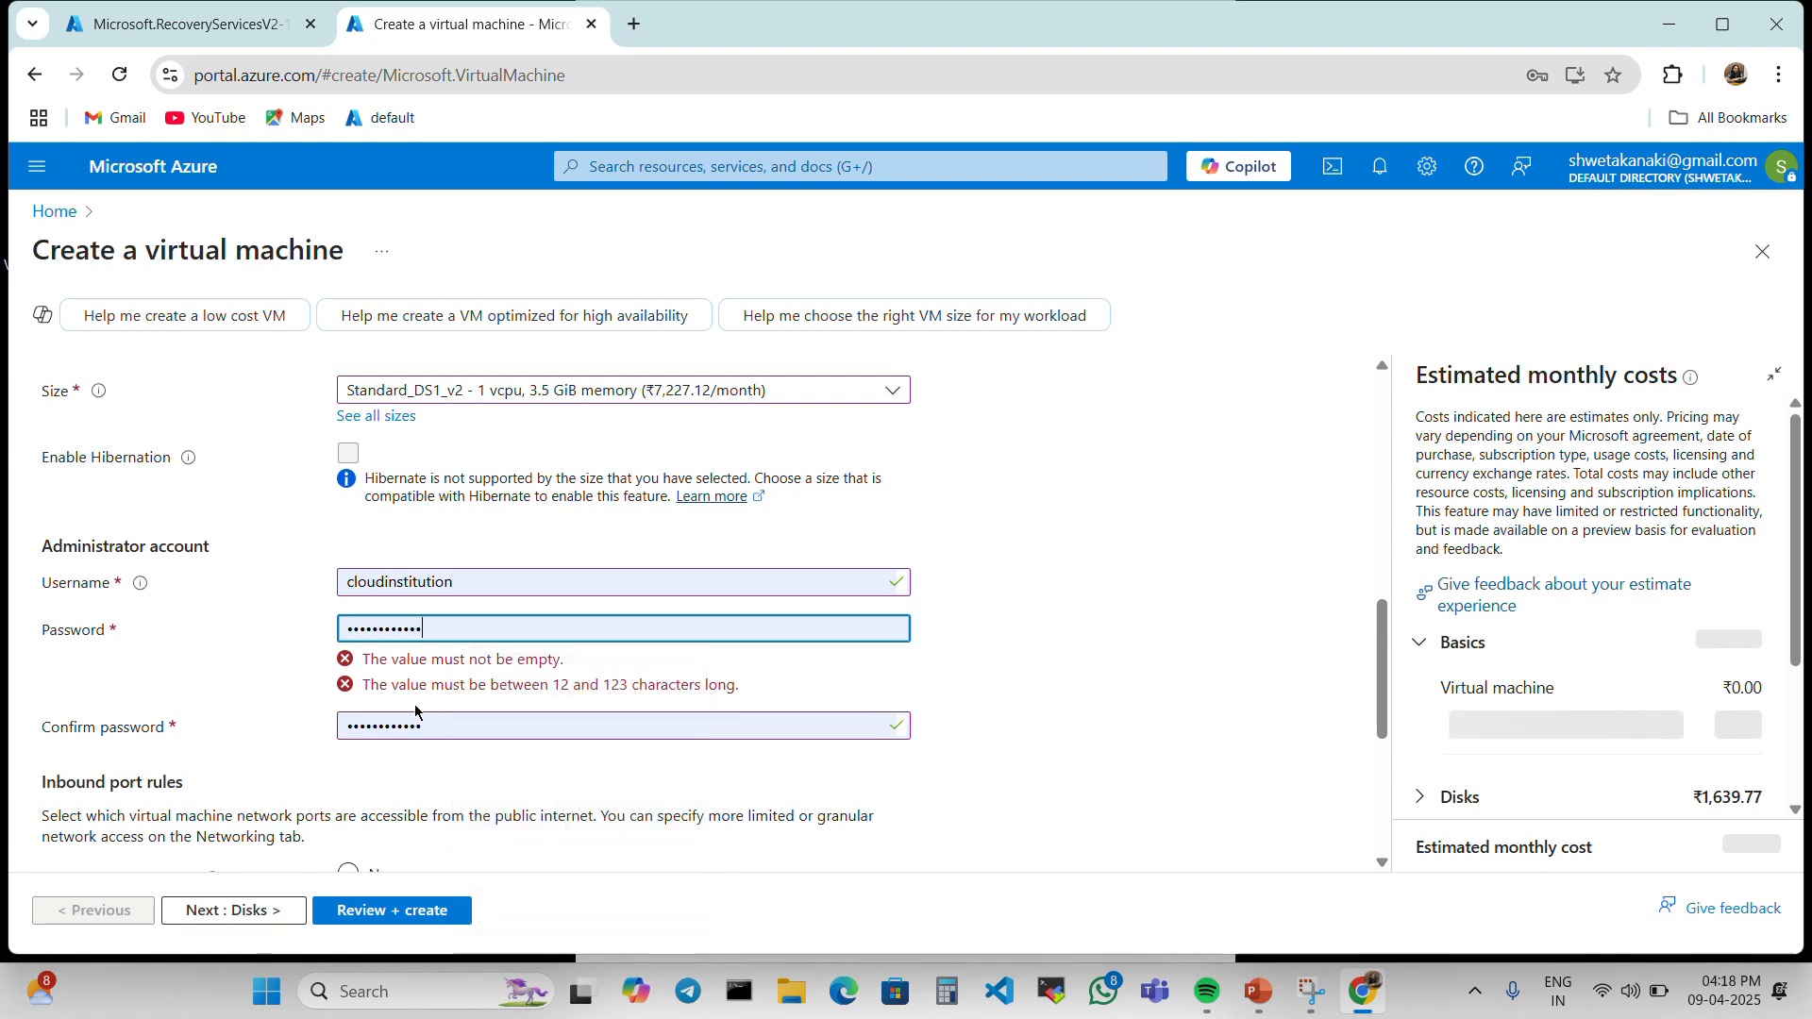
Step: Use an existing Windows Server license, confirm its eligibility for Azure Hybrid Benefit, and validate the virtual machine configuration for review
scroll(425, 613, "down", 5)
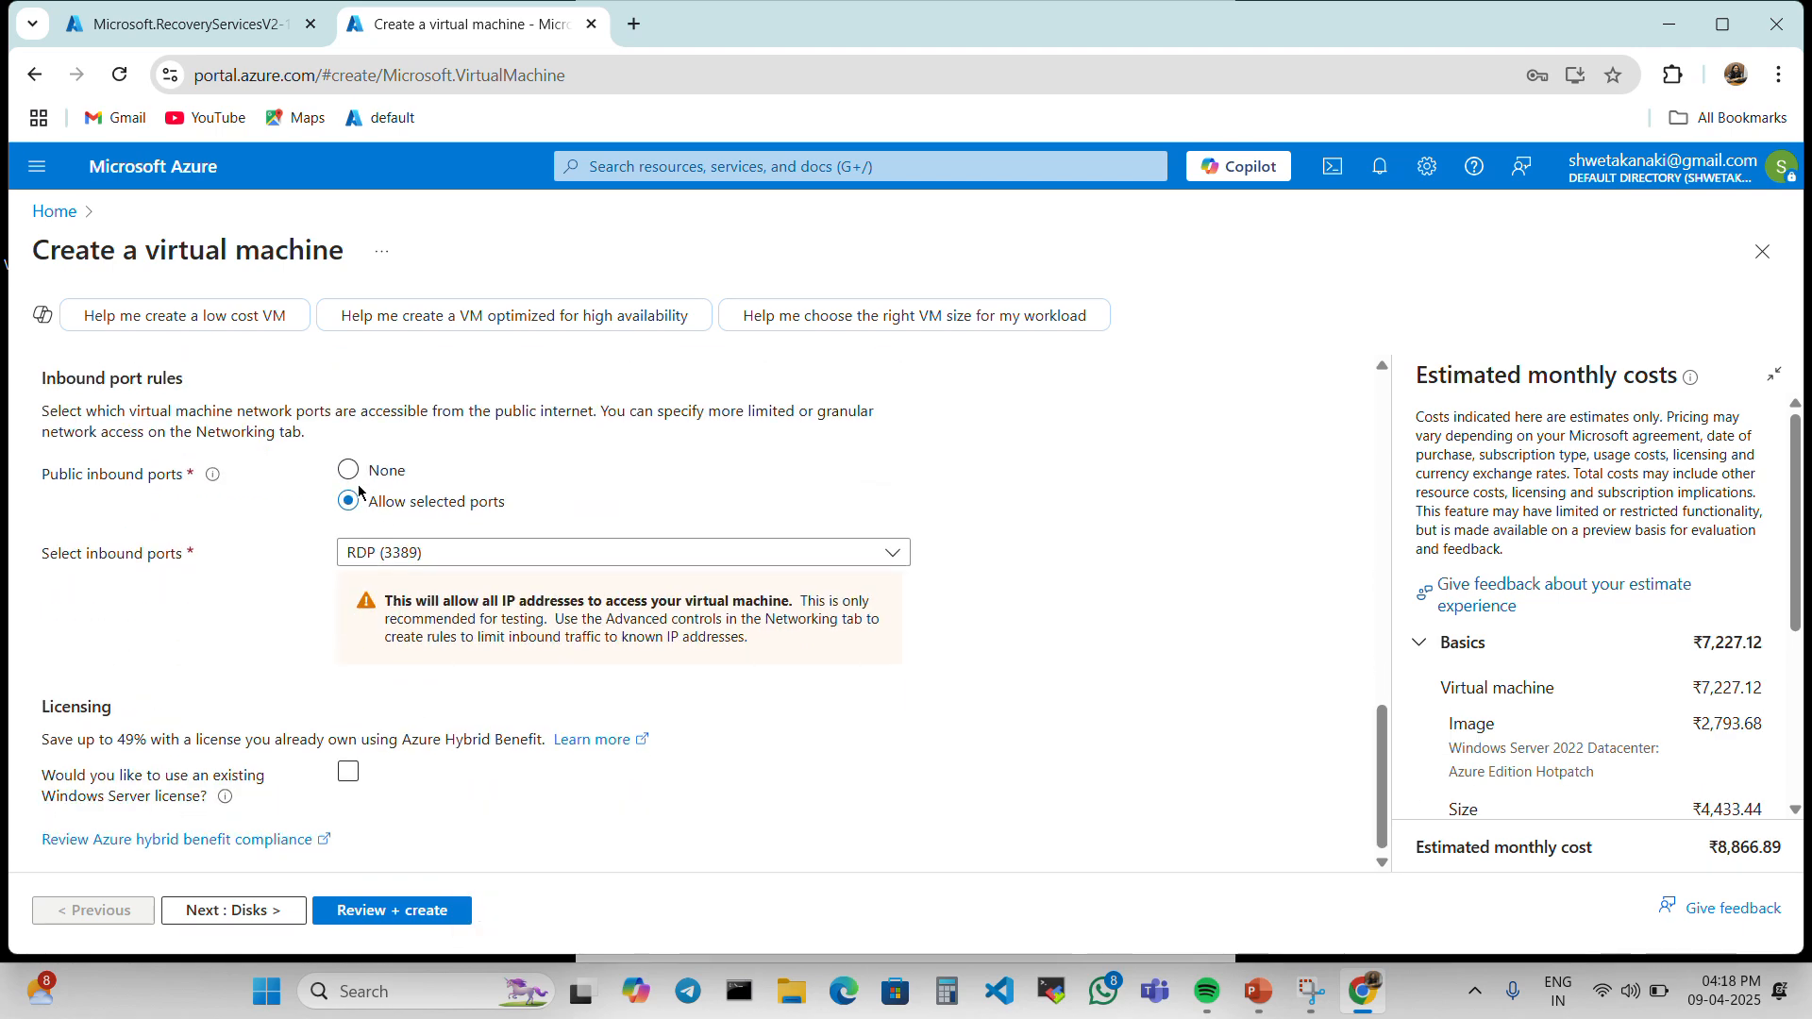
left_click(349, 771)
scroll(348, 771, "down", 1)
left_click(53, 781)
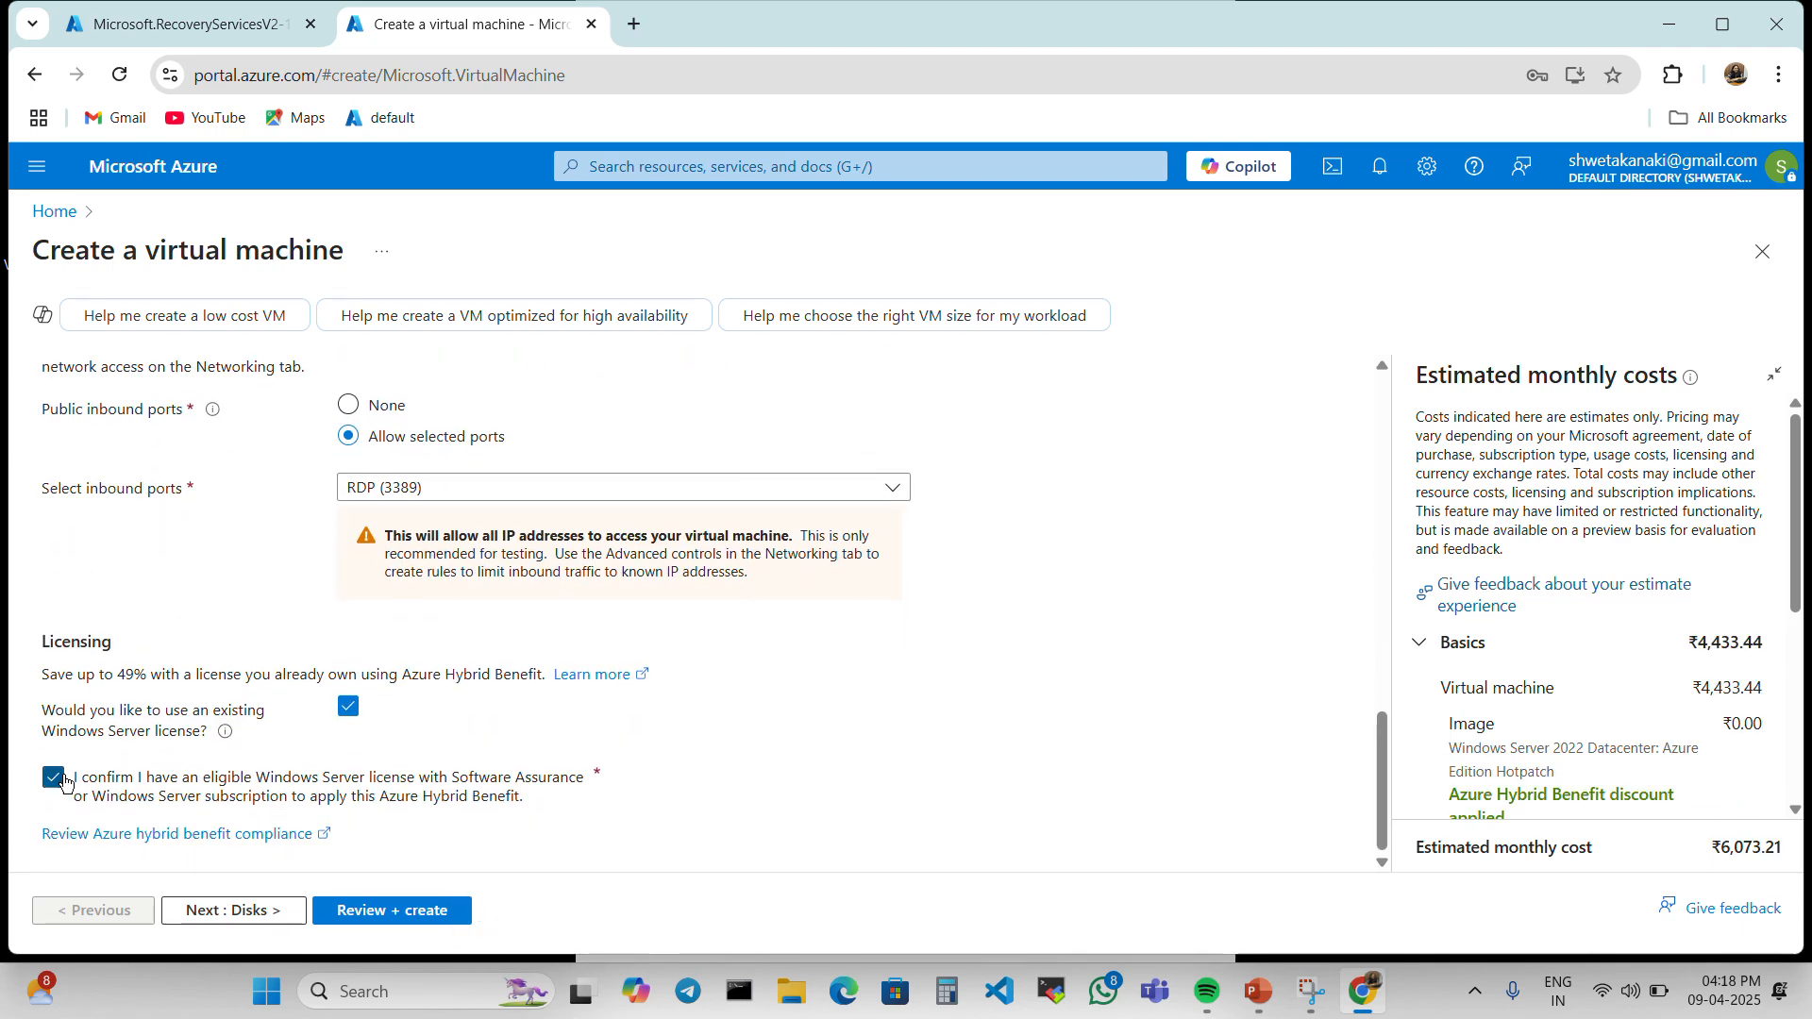
left_click(377, 910)
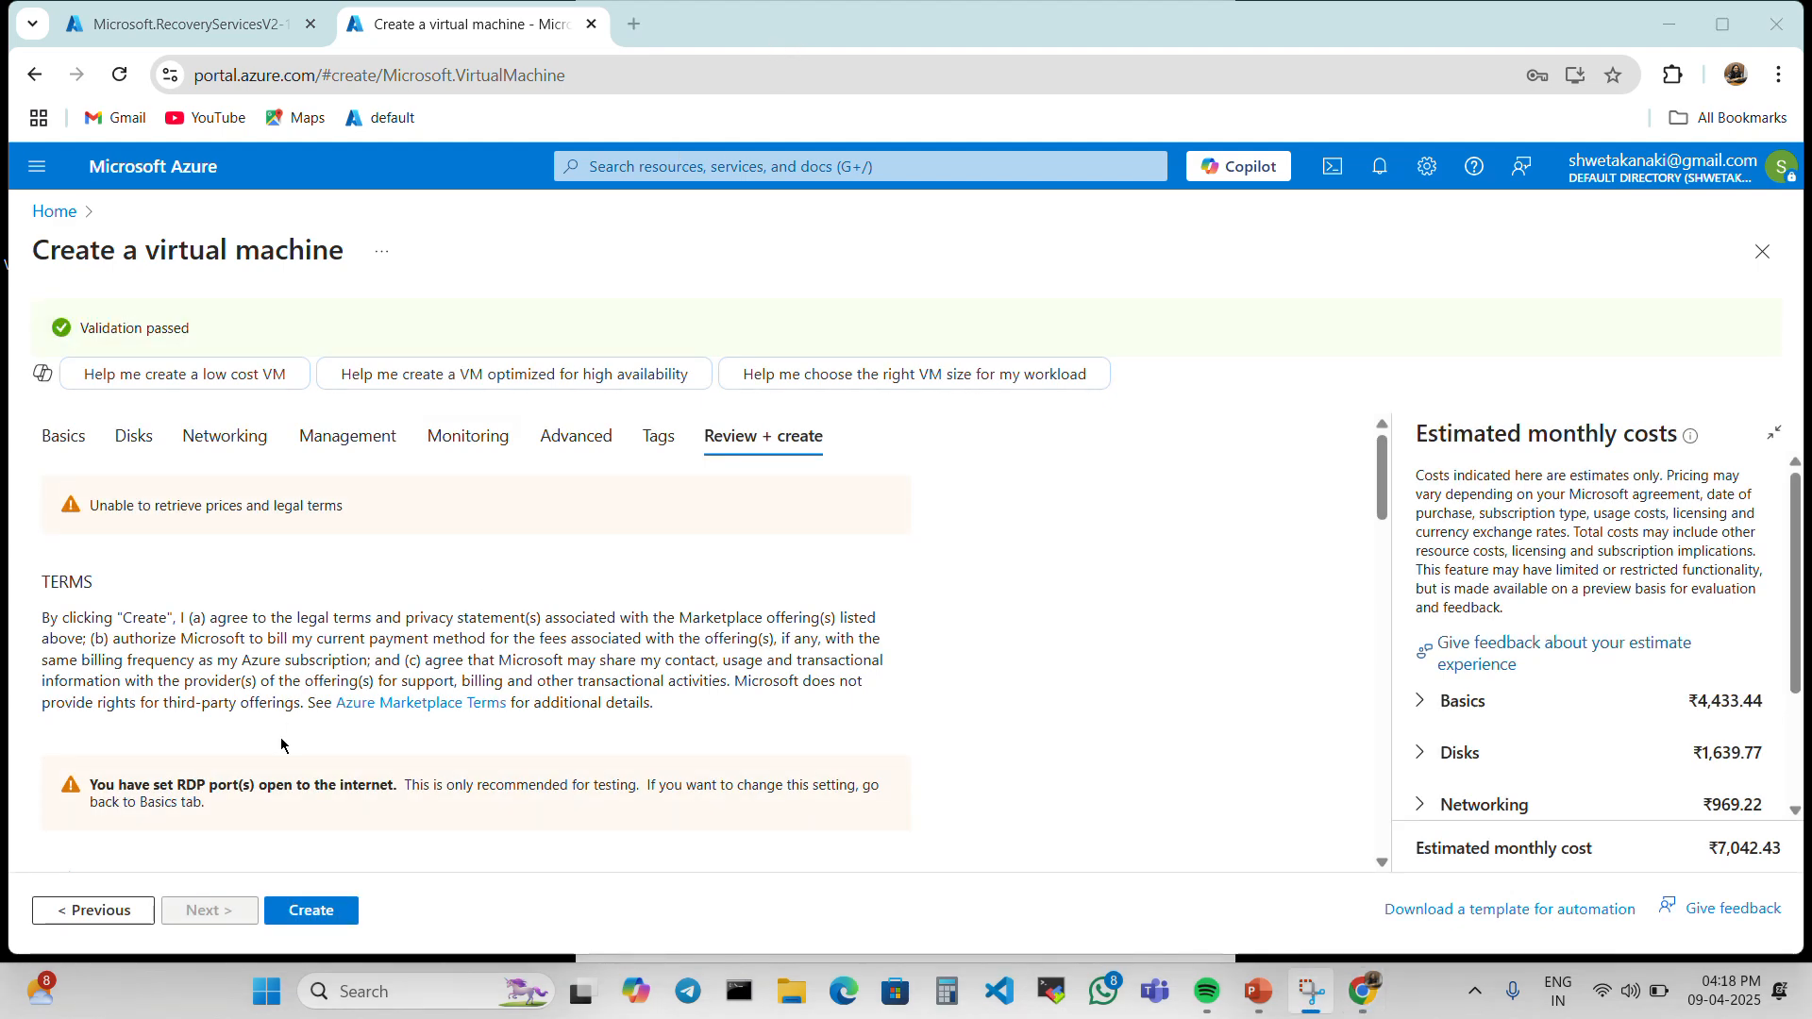
Step: Start the virtual machine deployment and open the cloudvault Recovery Services vault from its completed deployment
left_click(311, 909)
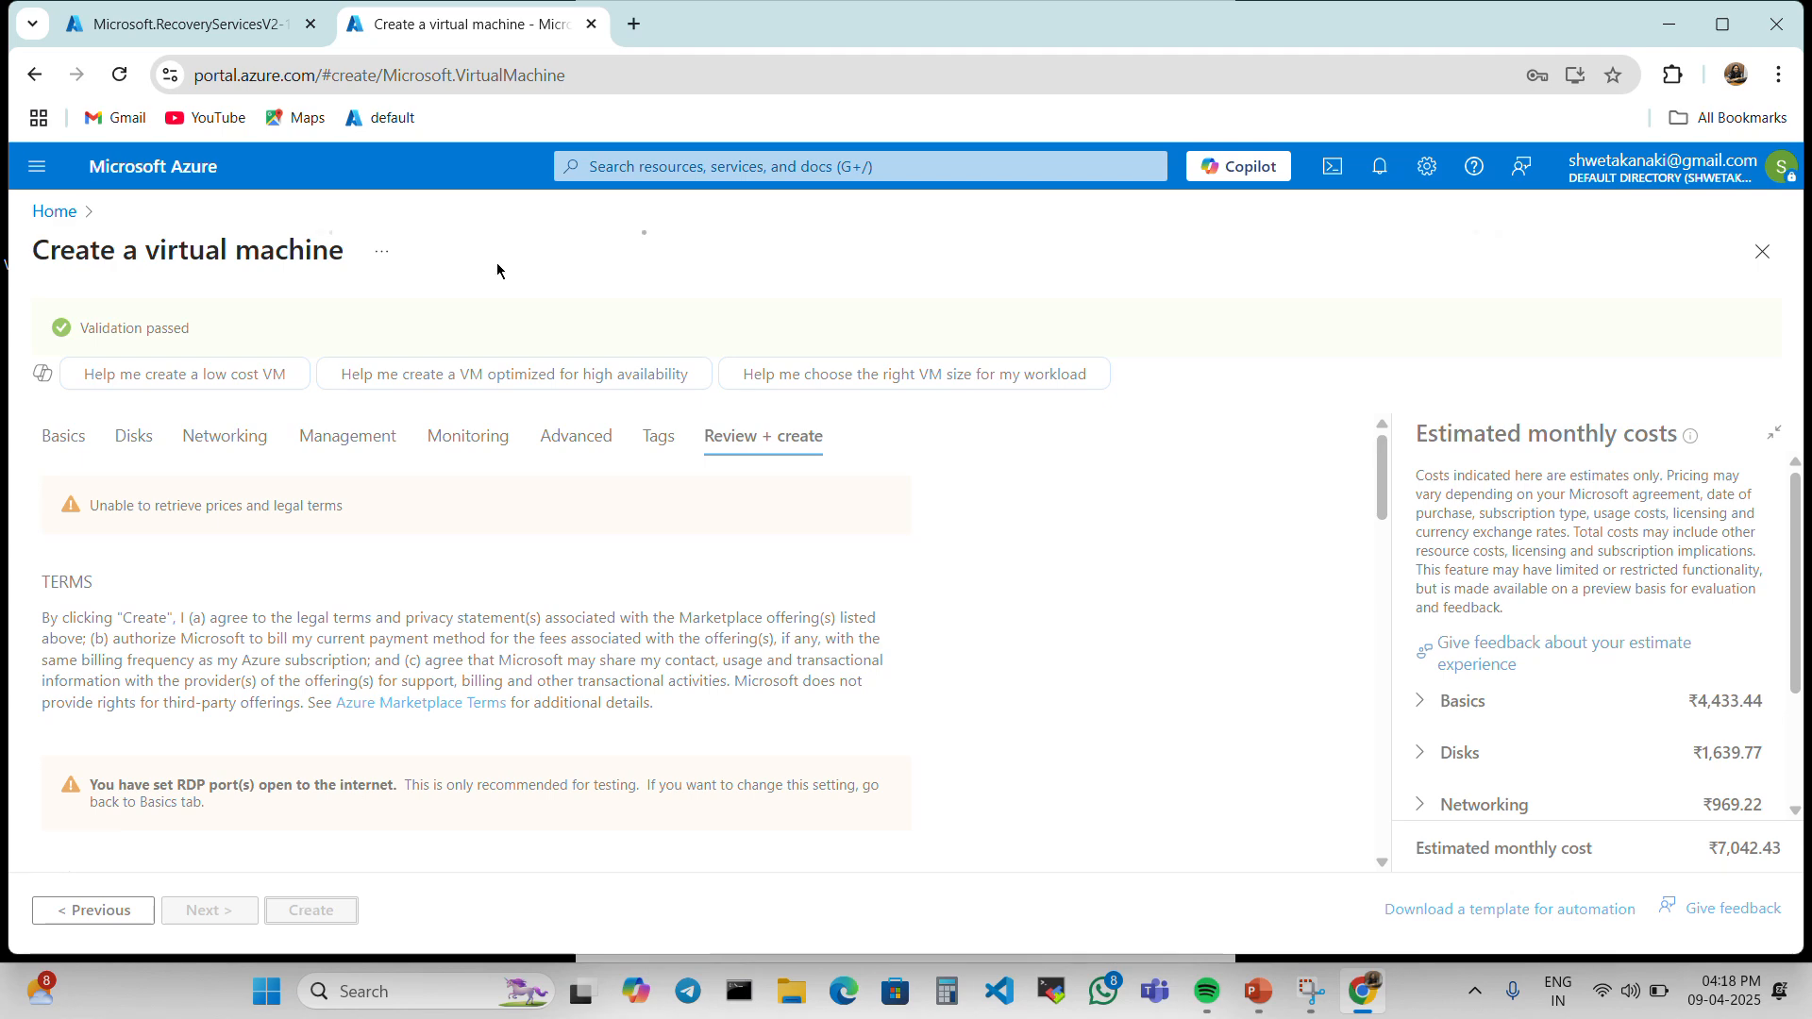
left_click(188, 36)
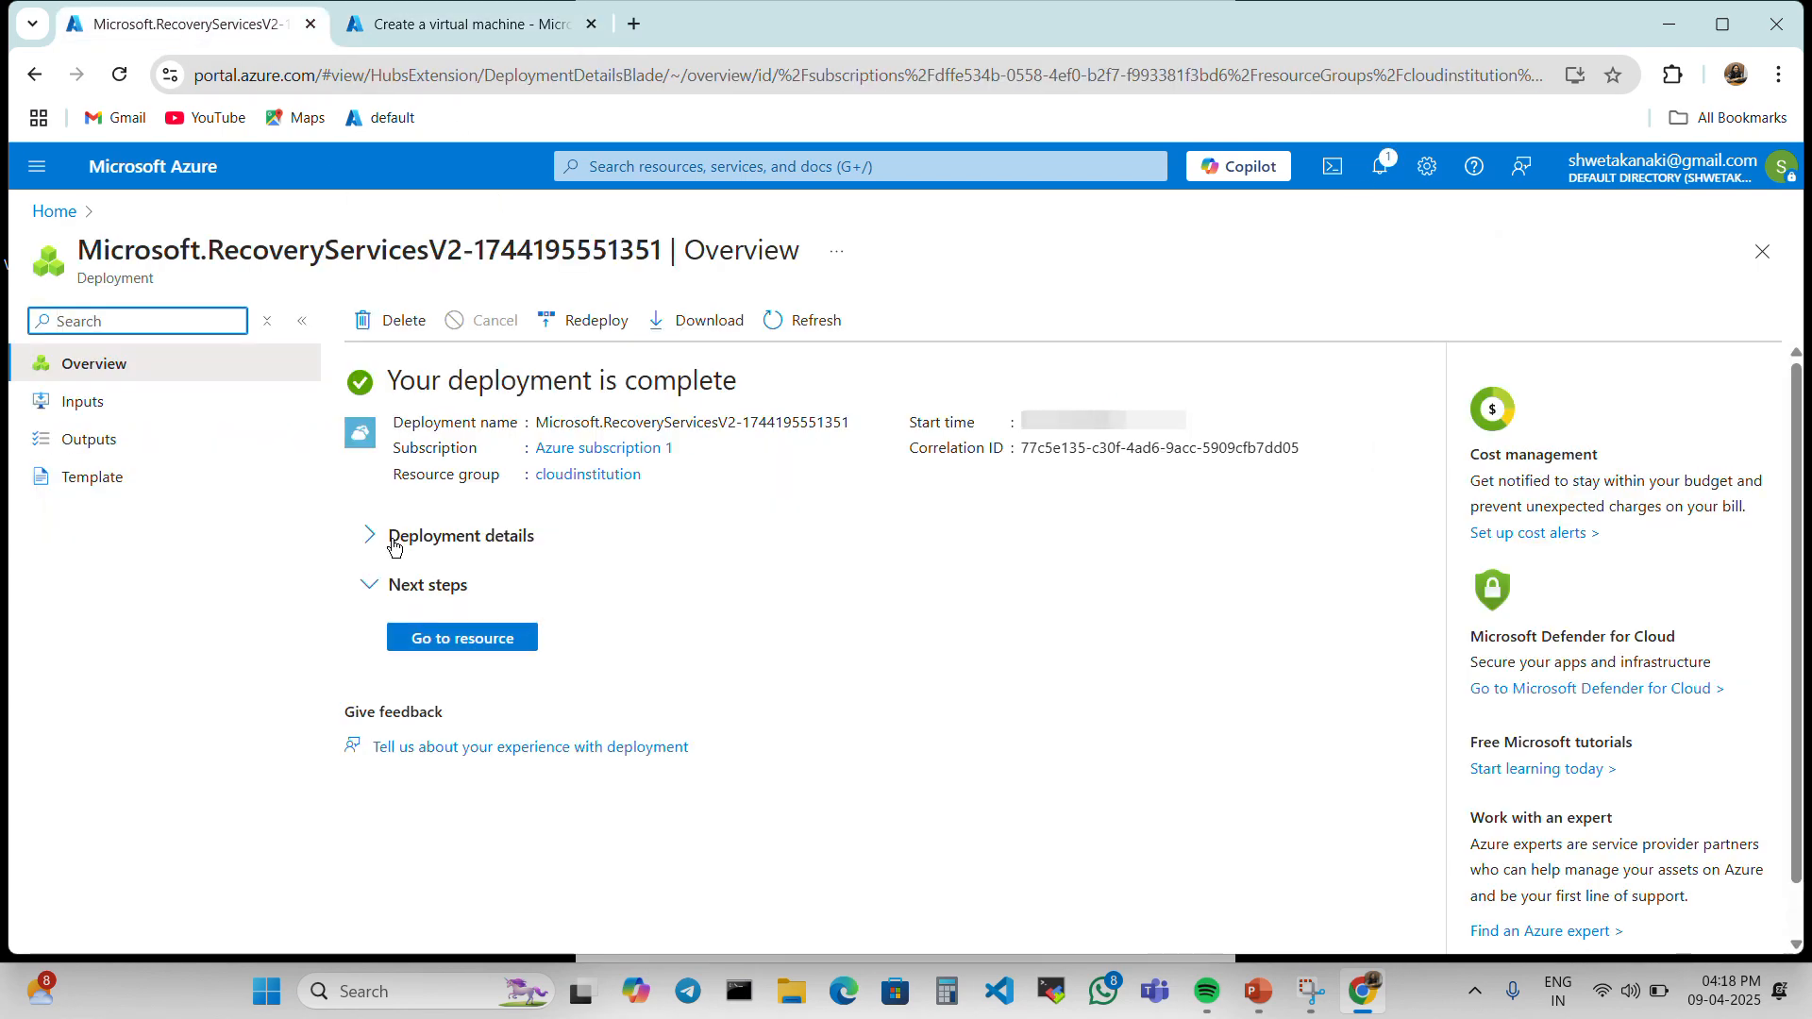
left_click(455, 641)
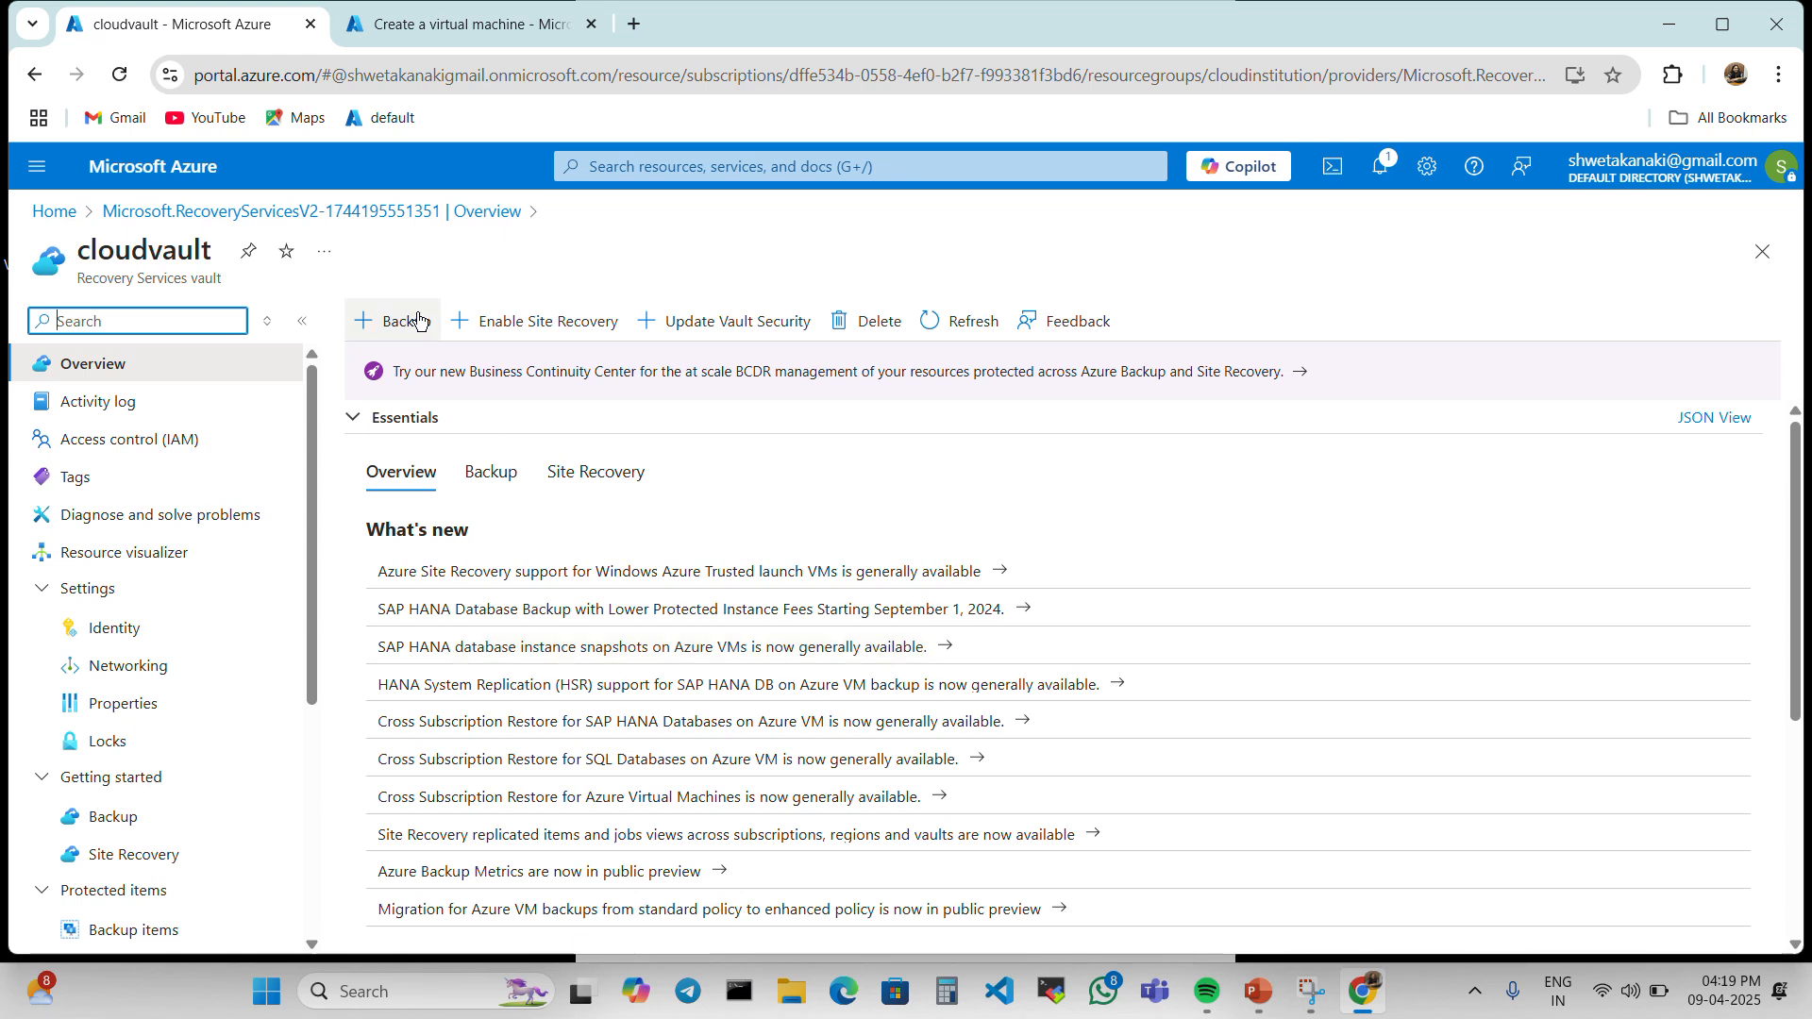
left_click(472, 465)
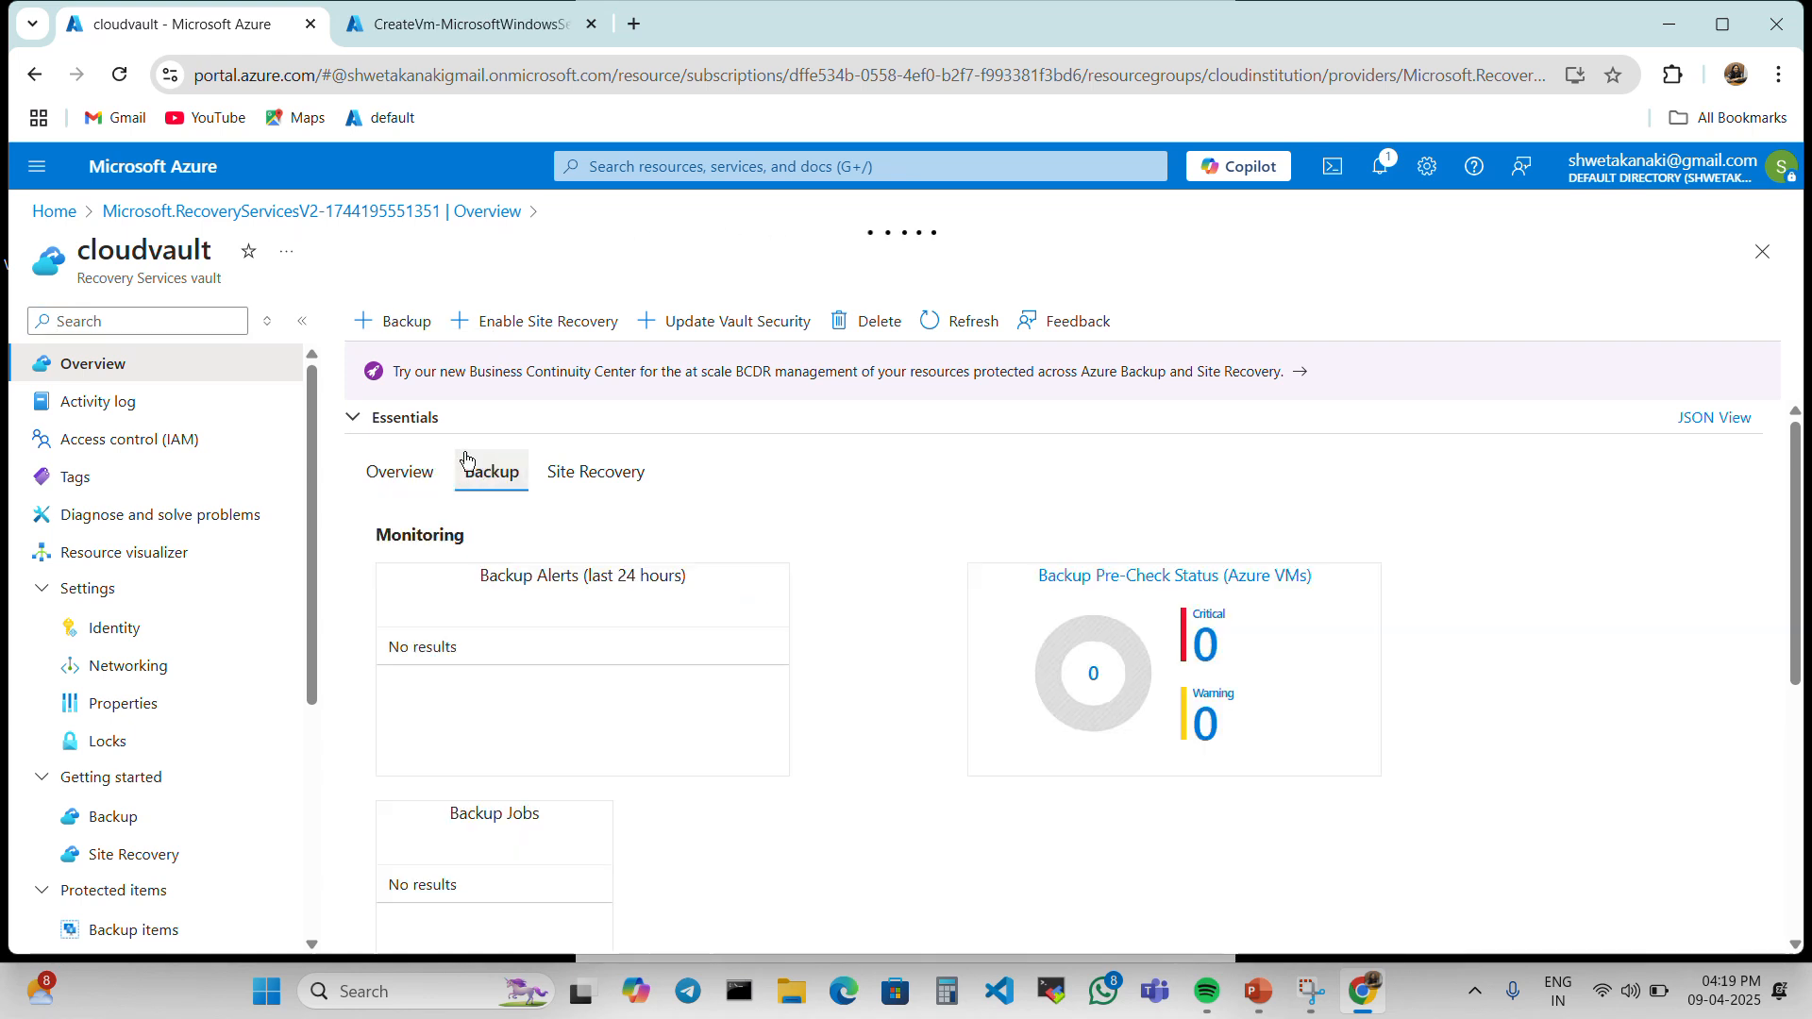
left_click(415, 320)
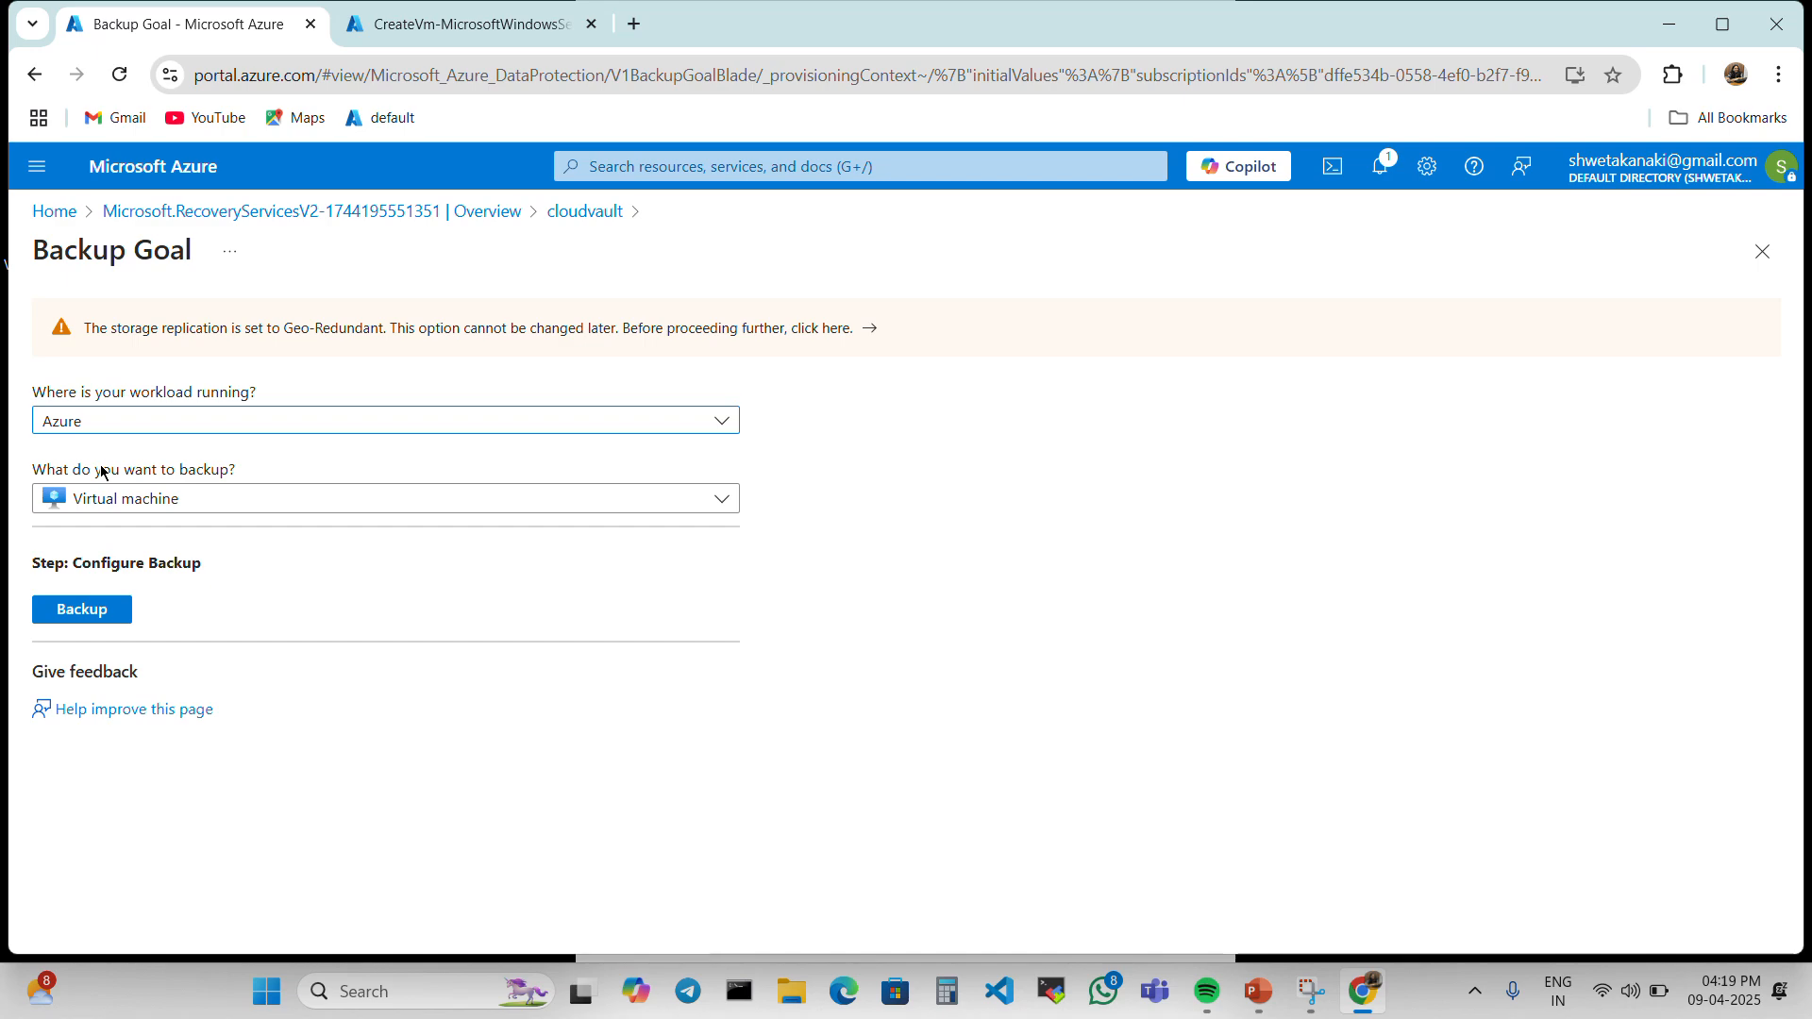
left_click(243, 209)
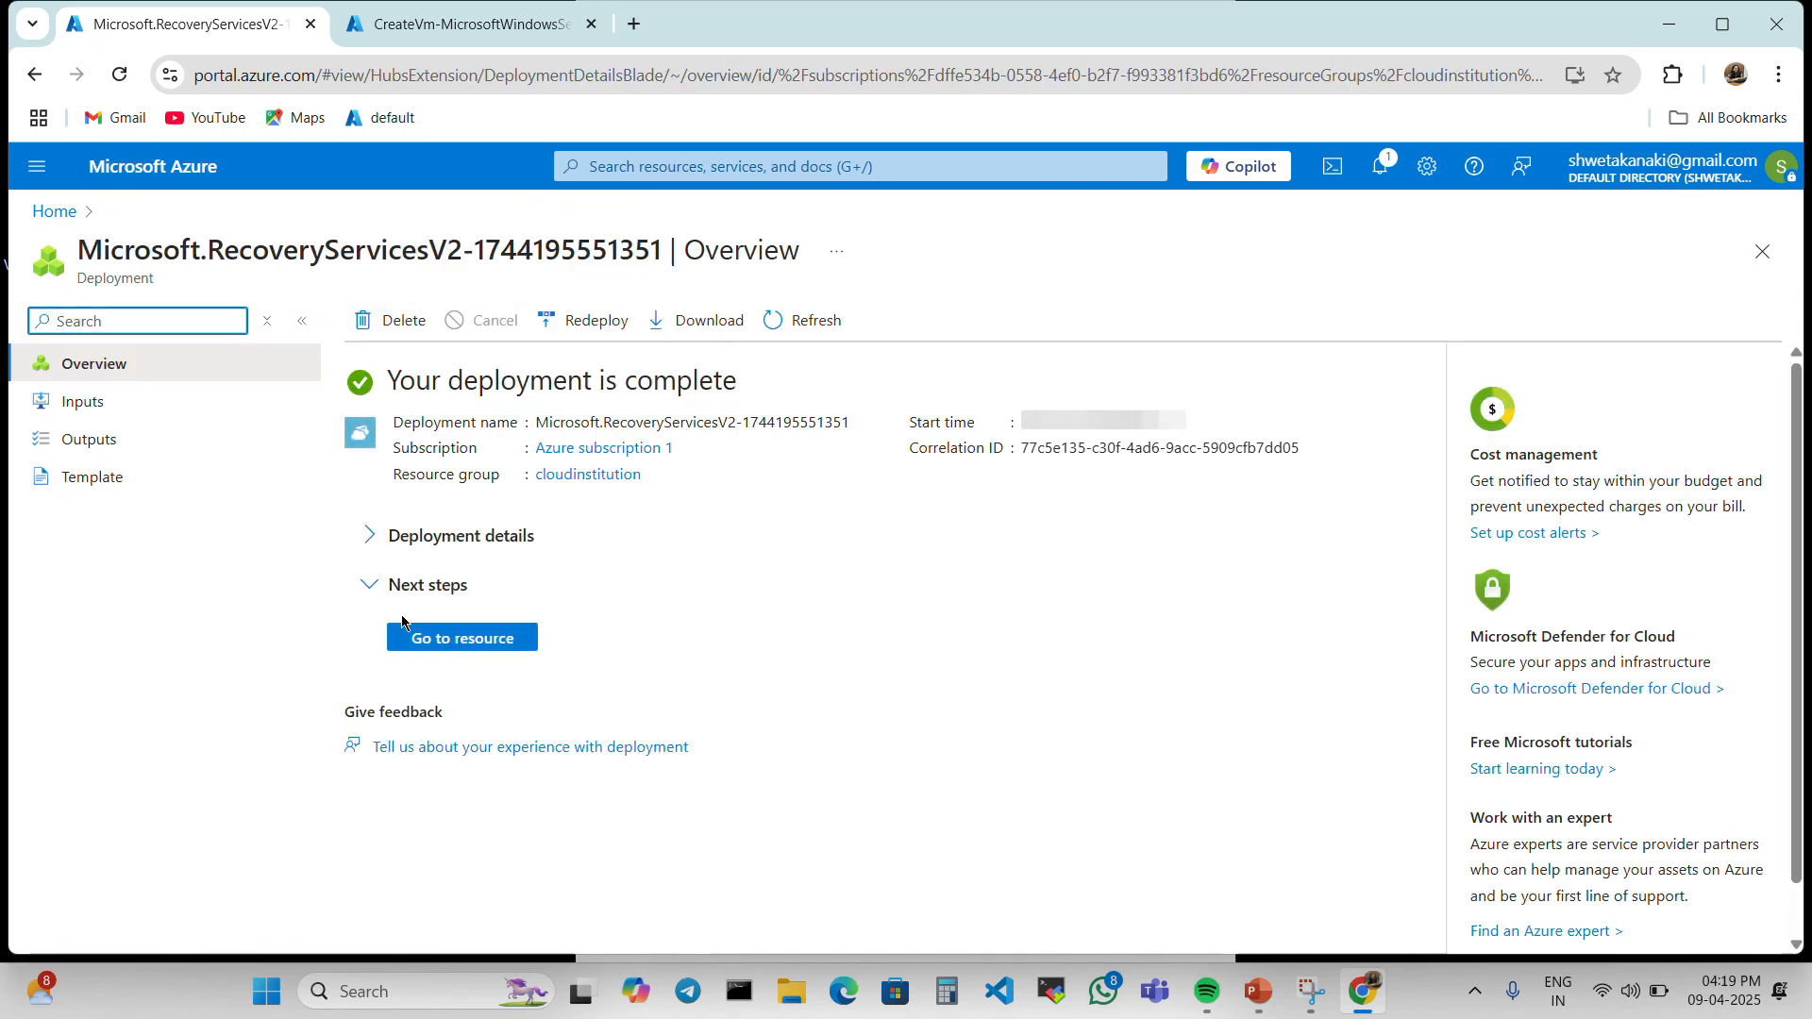
left_click(431, 637)
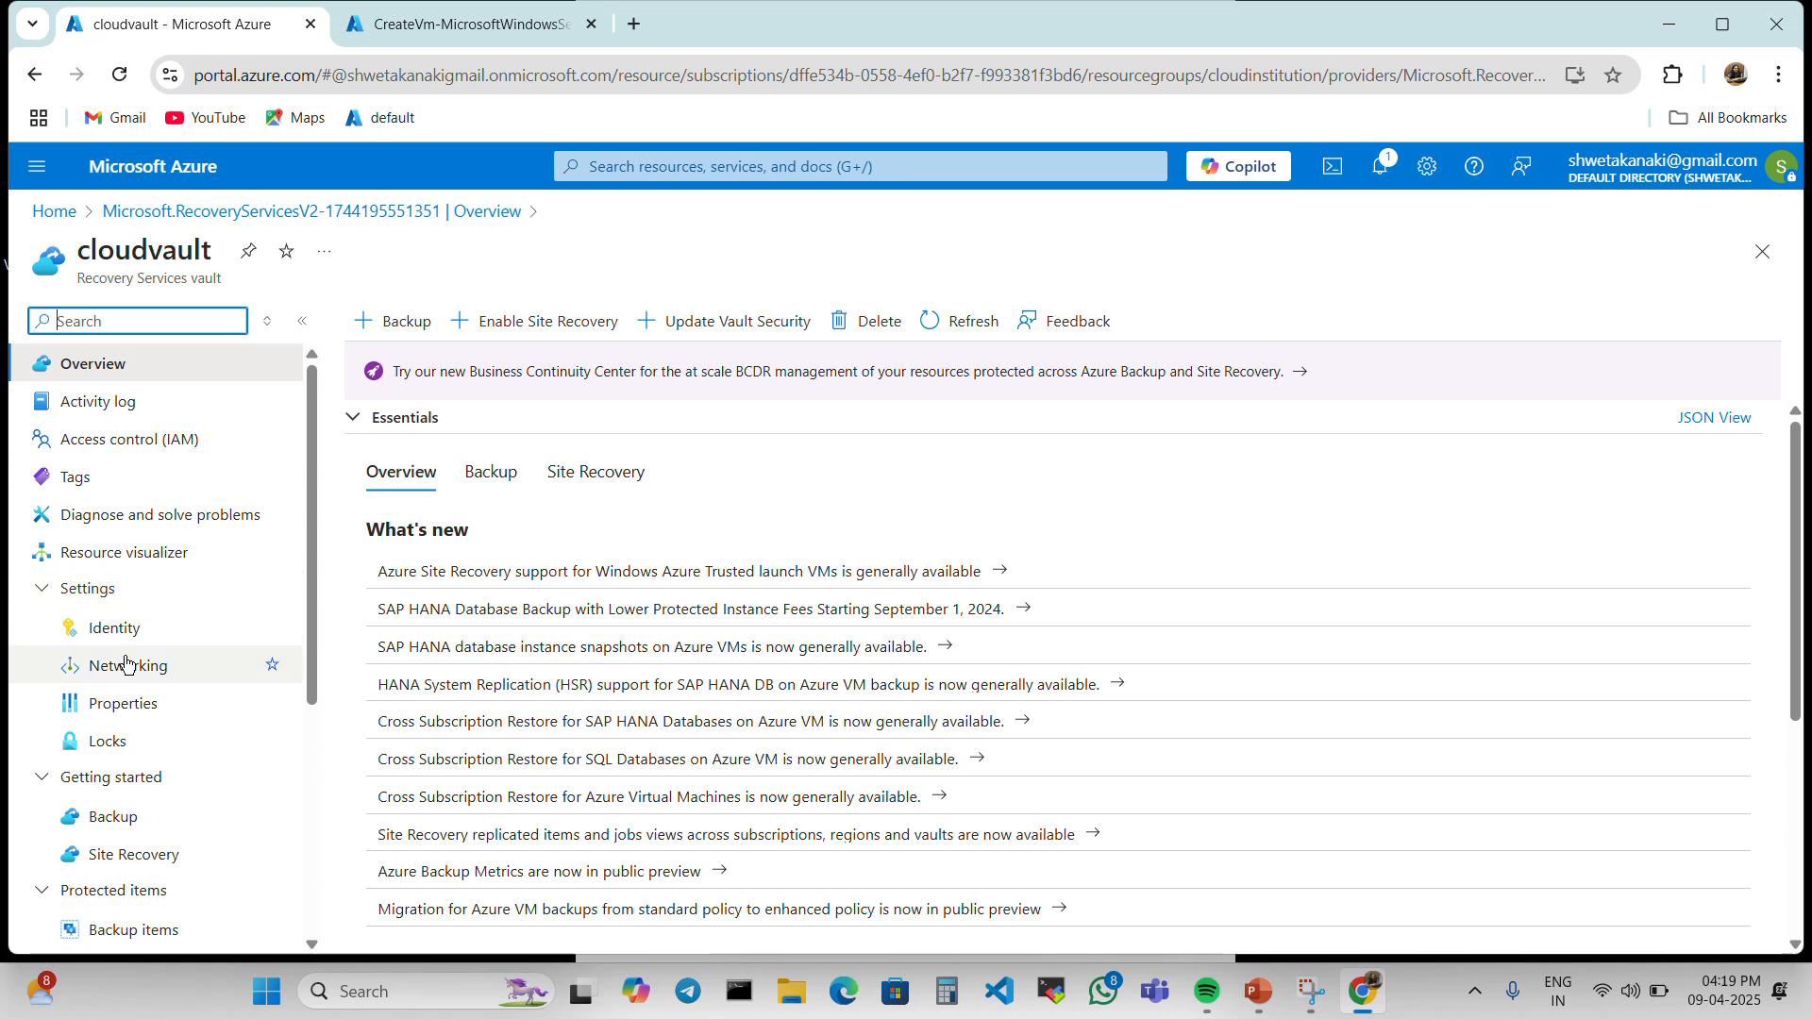
Step: Start a new backup policy of type Azure Virtual Machine in cloudvault's backup policies
scroll(166, 646, "down", 4)
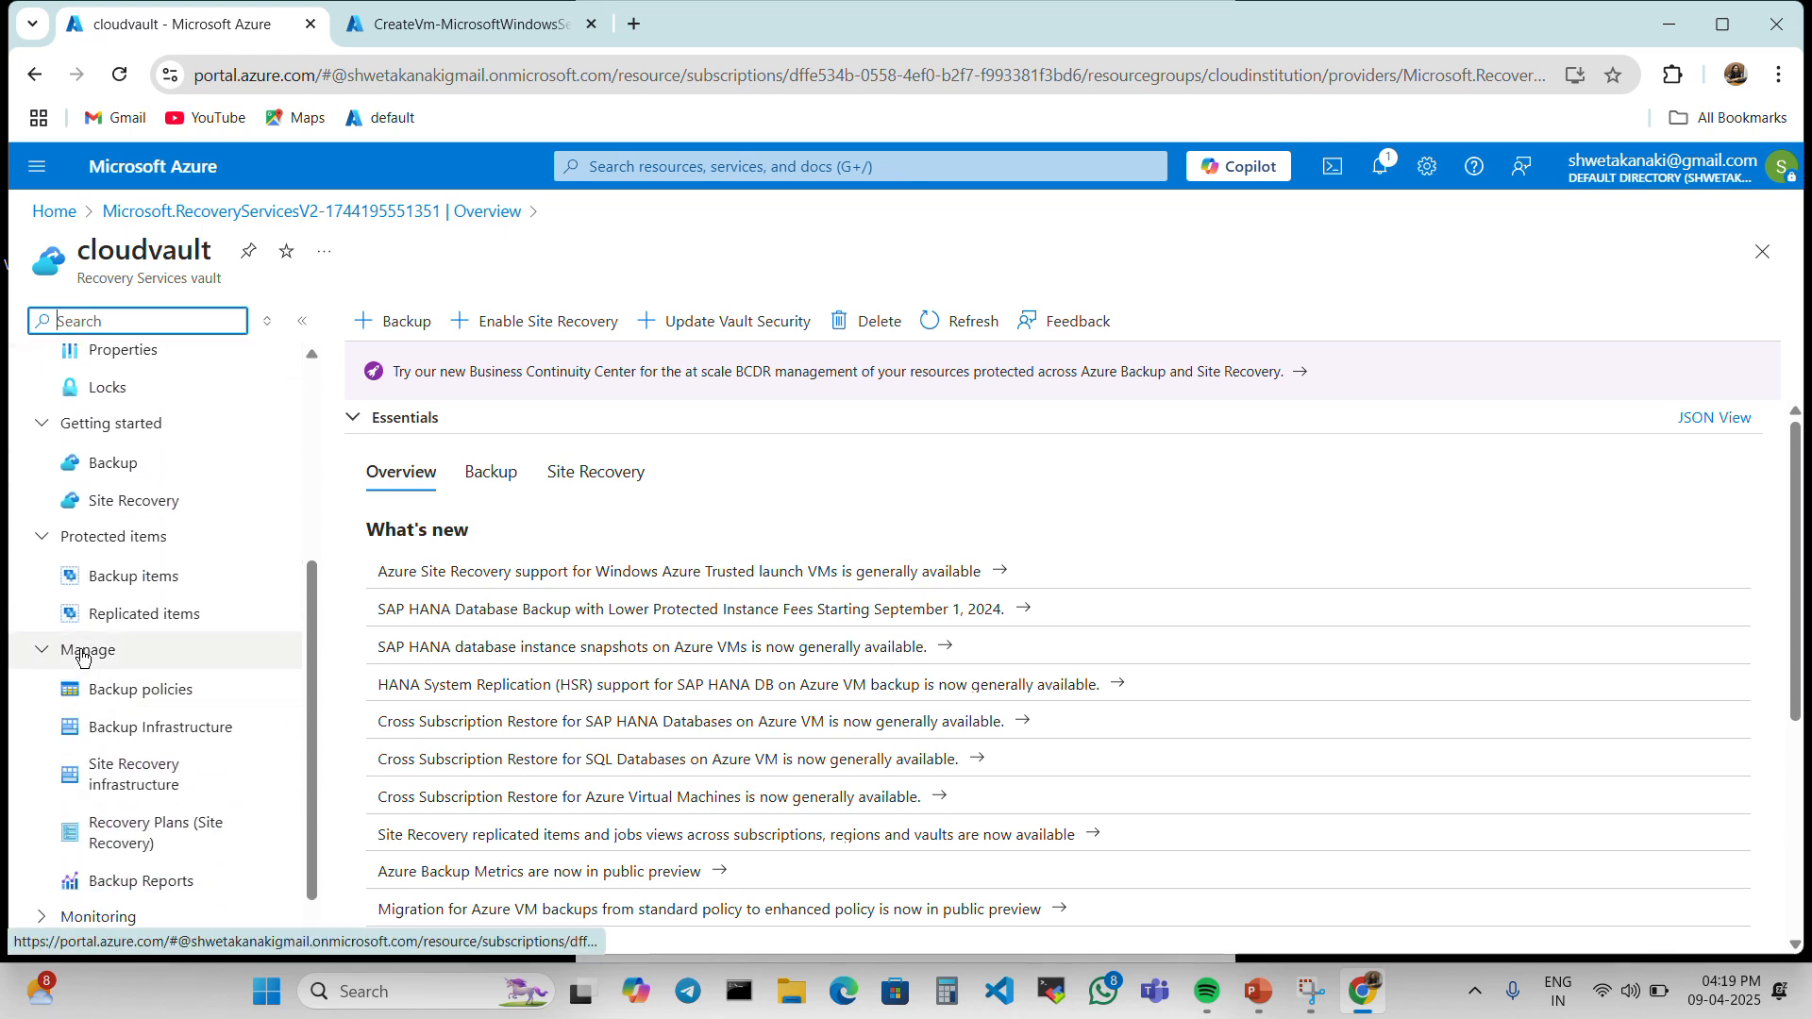
left_click(119, 699)
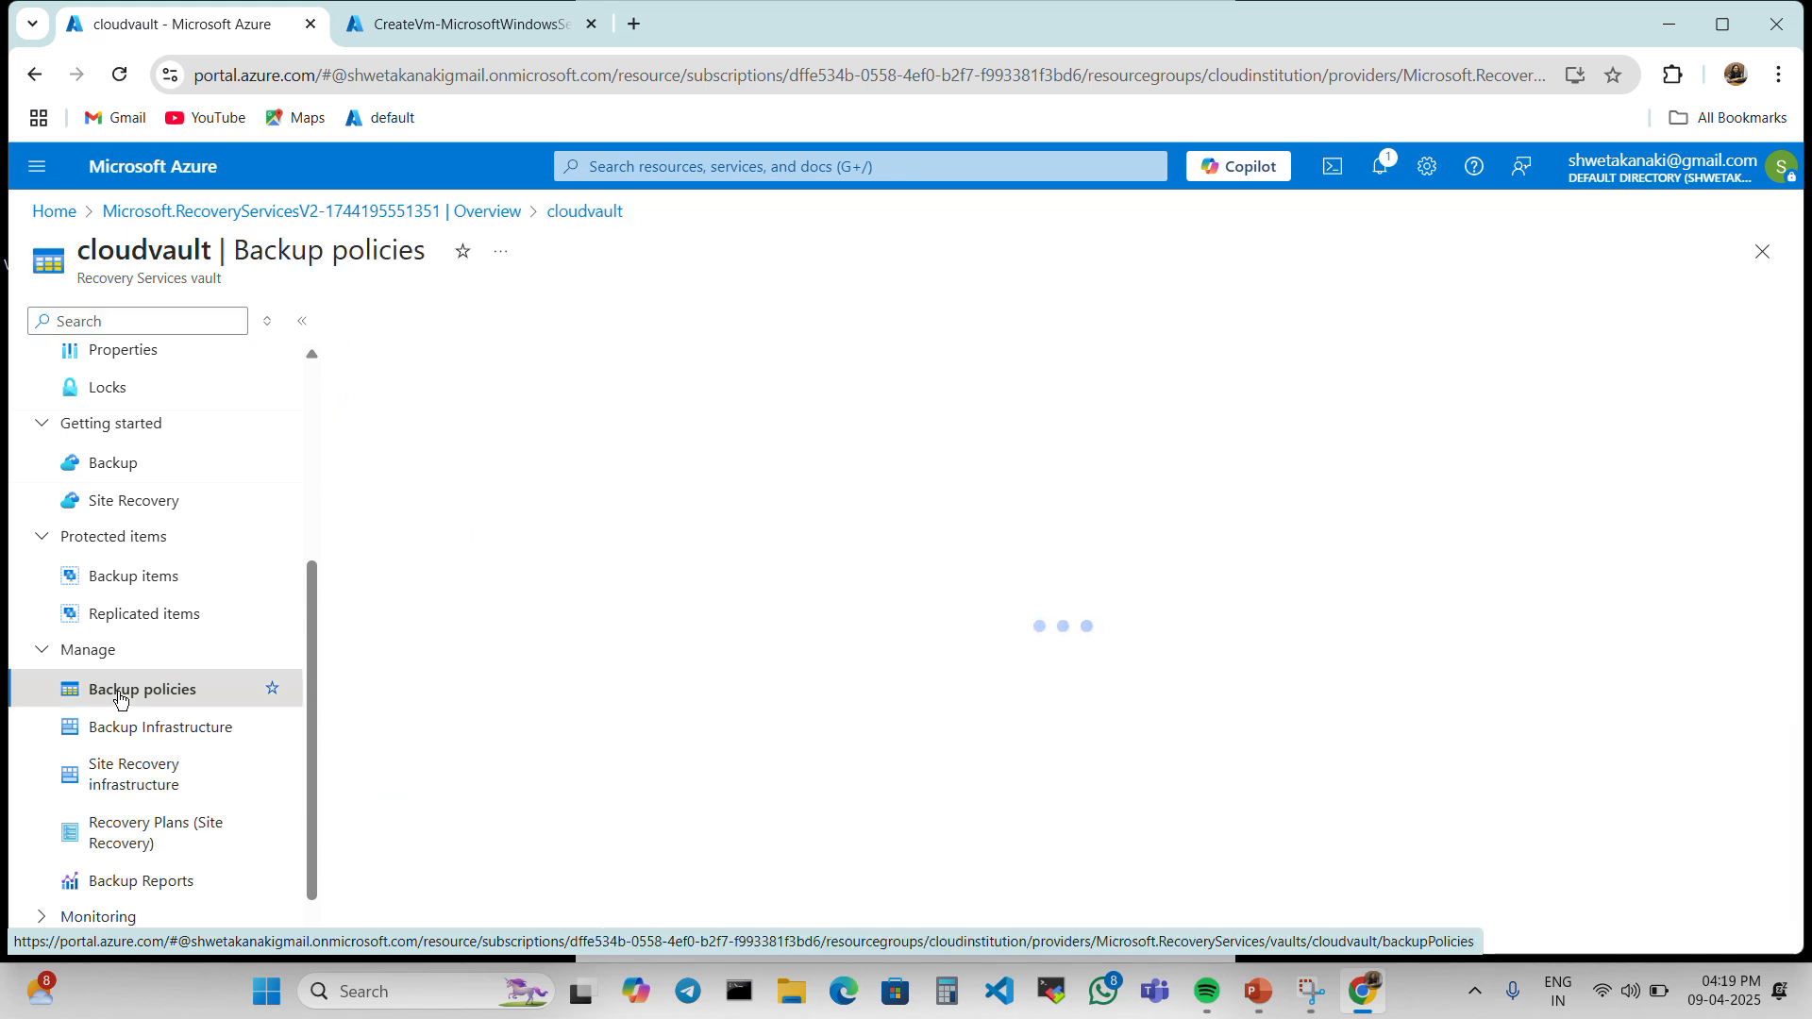
left_click(389, 315)
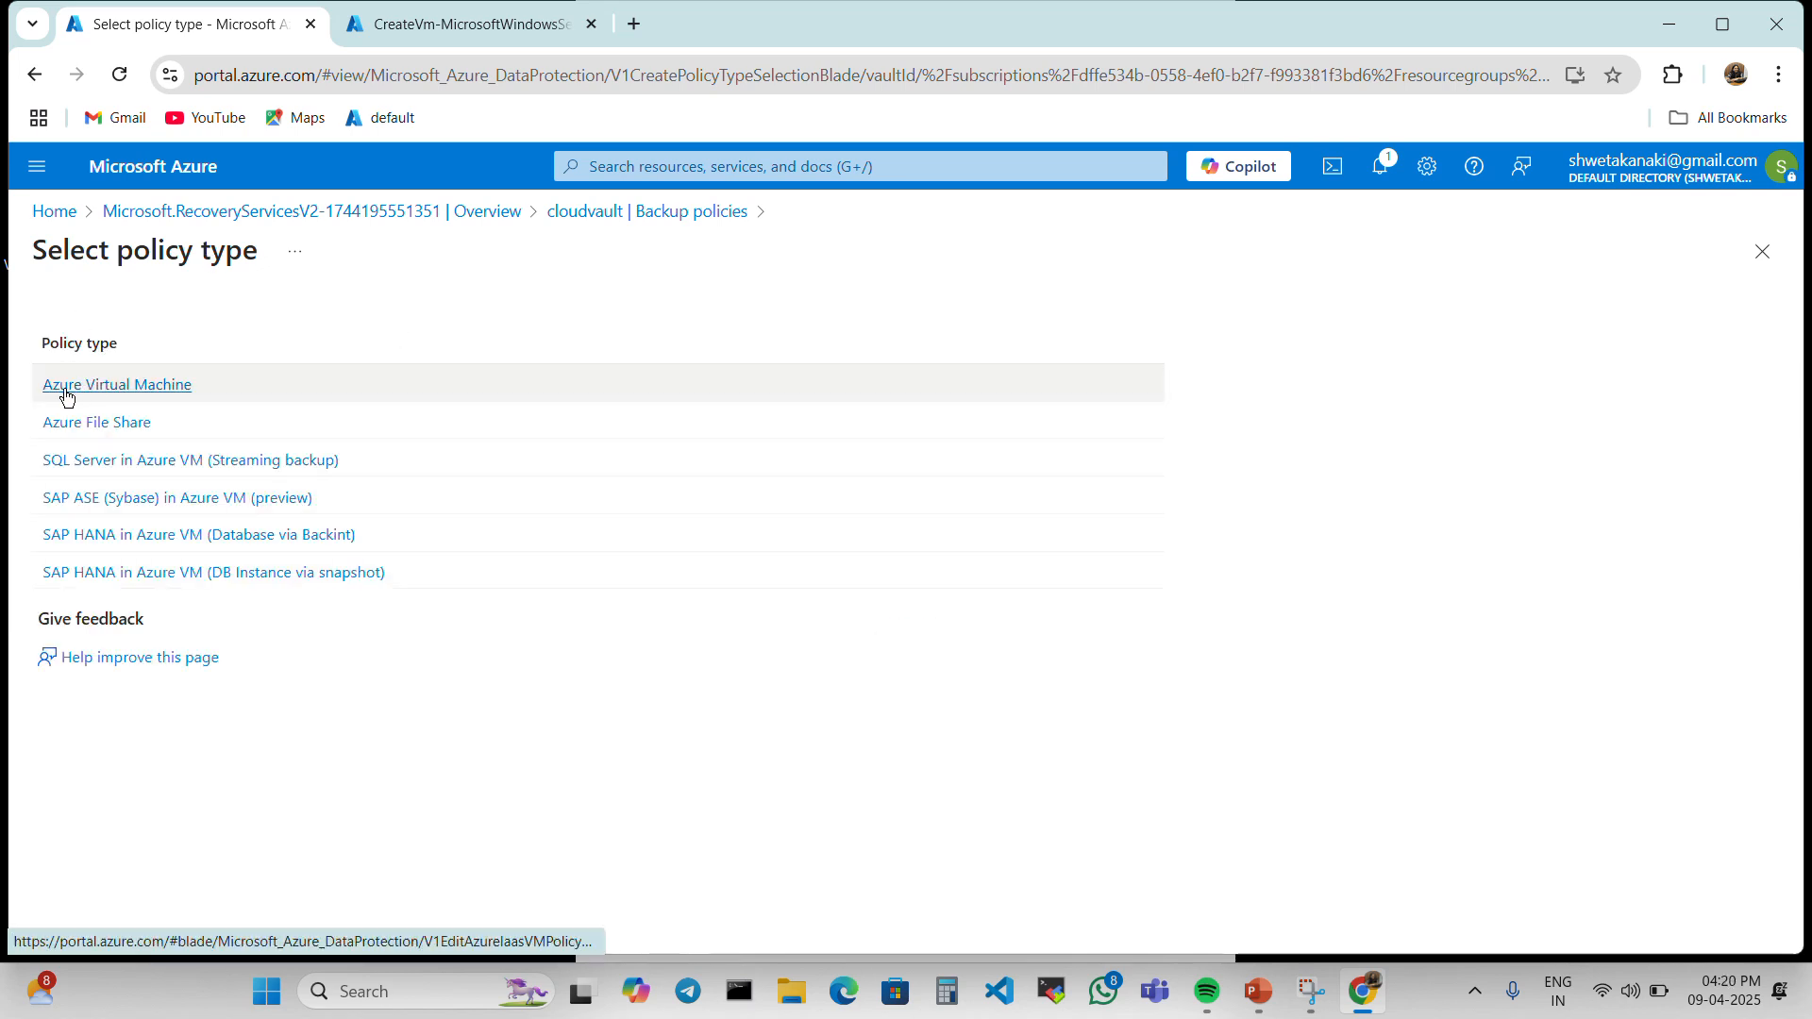
left_click(136, 397)
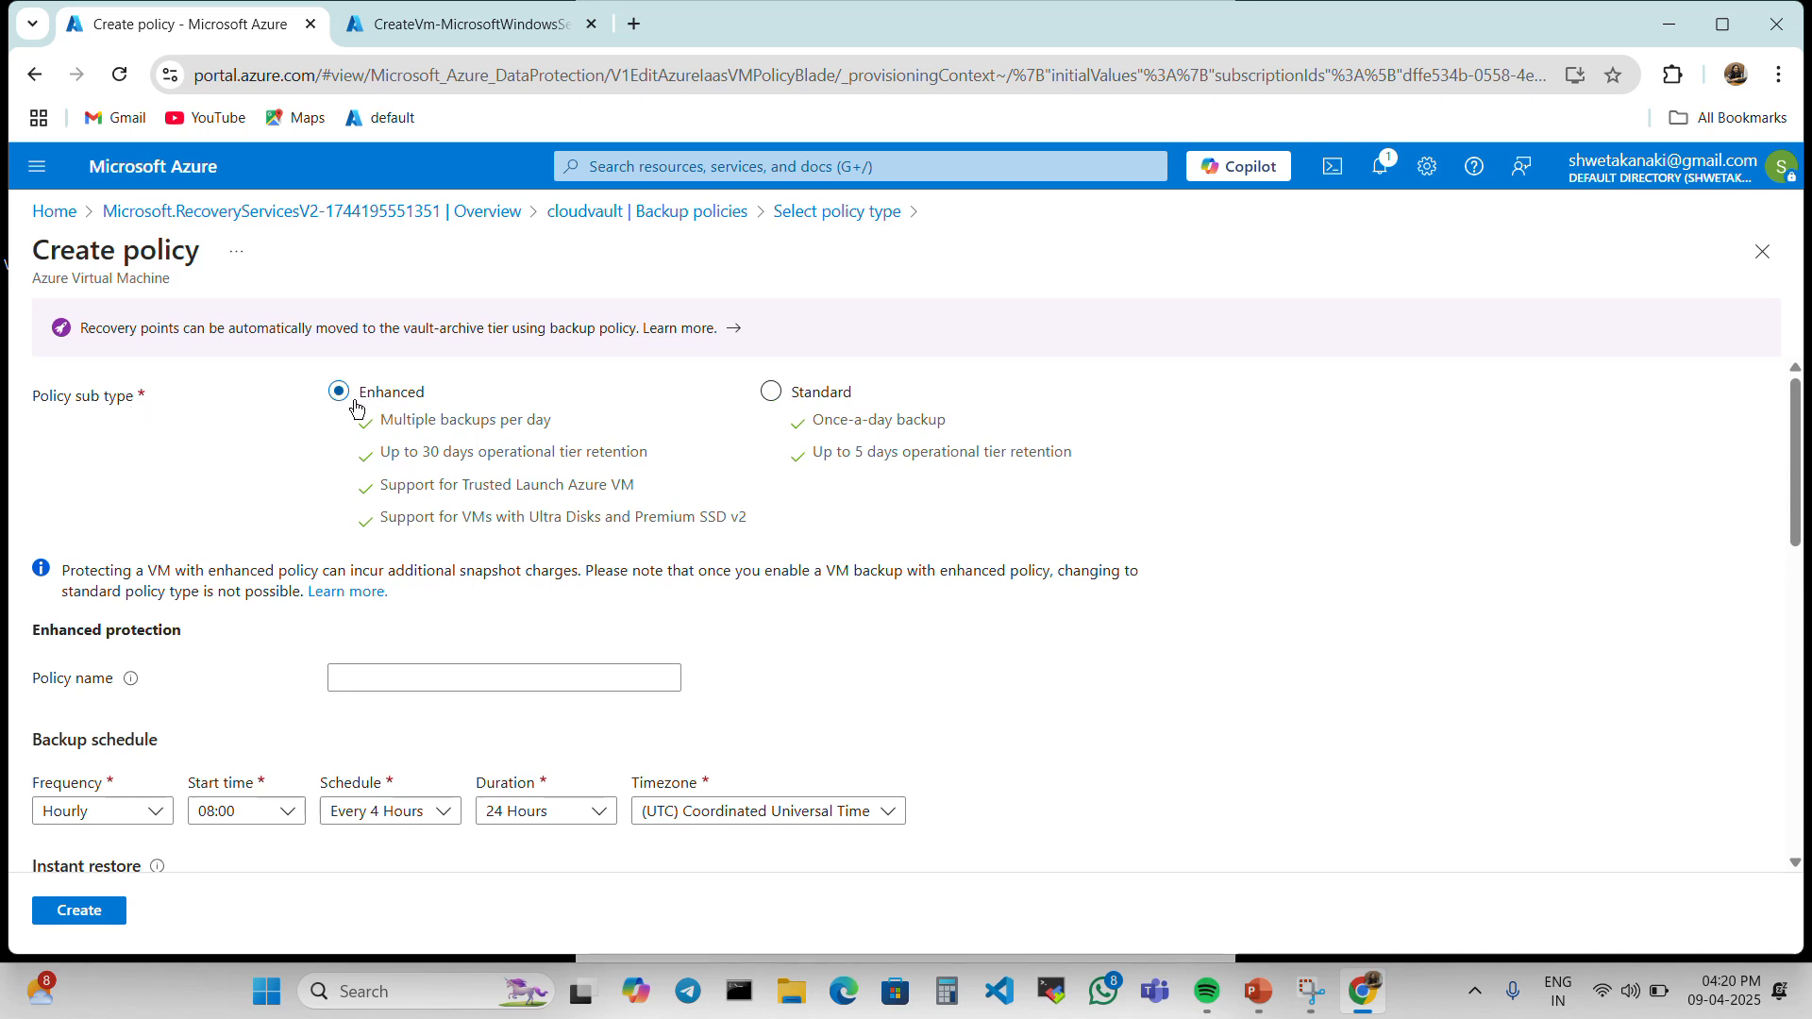
Step: Name the Enhanced policy vmpolicy and review its backup schedule, instant restore and retention settings
left_click(354, 666)
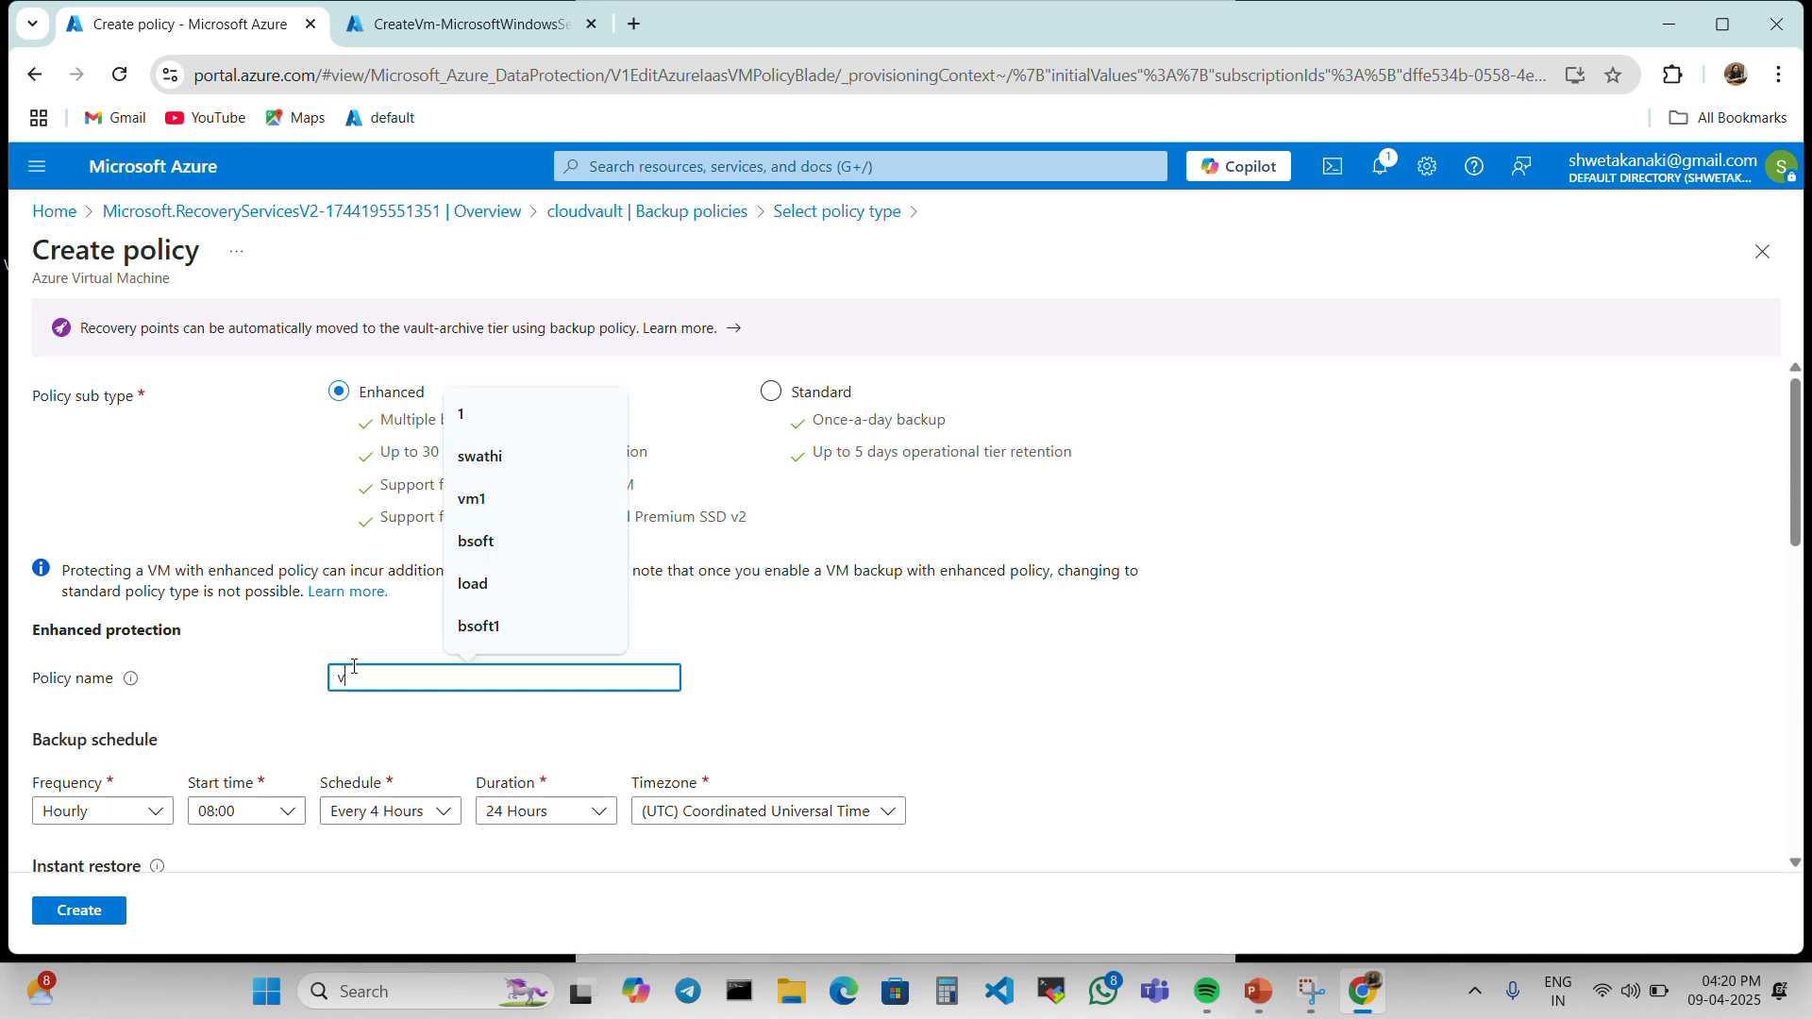
type("vmpolicy")
scroll(353, 667, "down", 4)
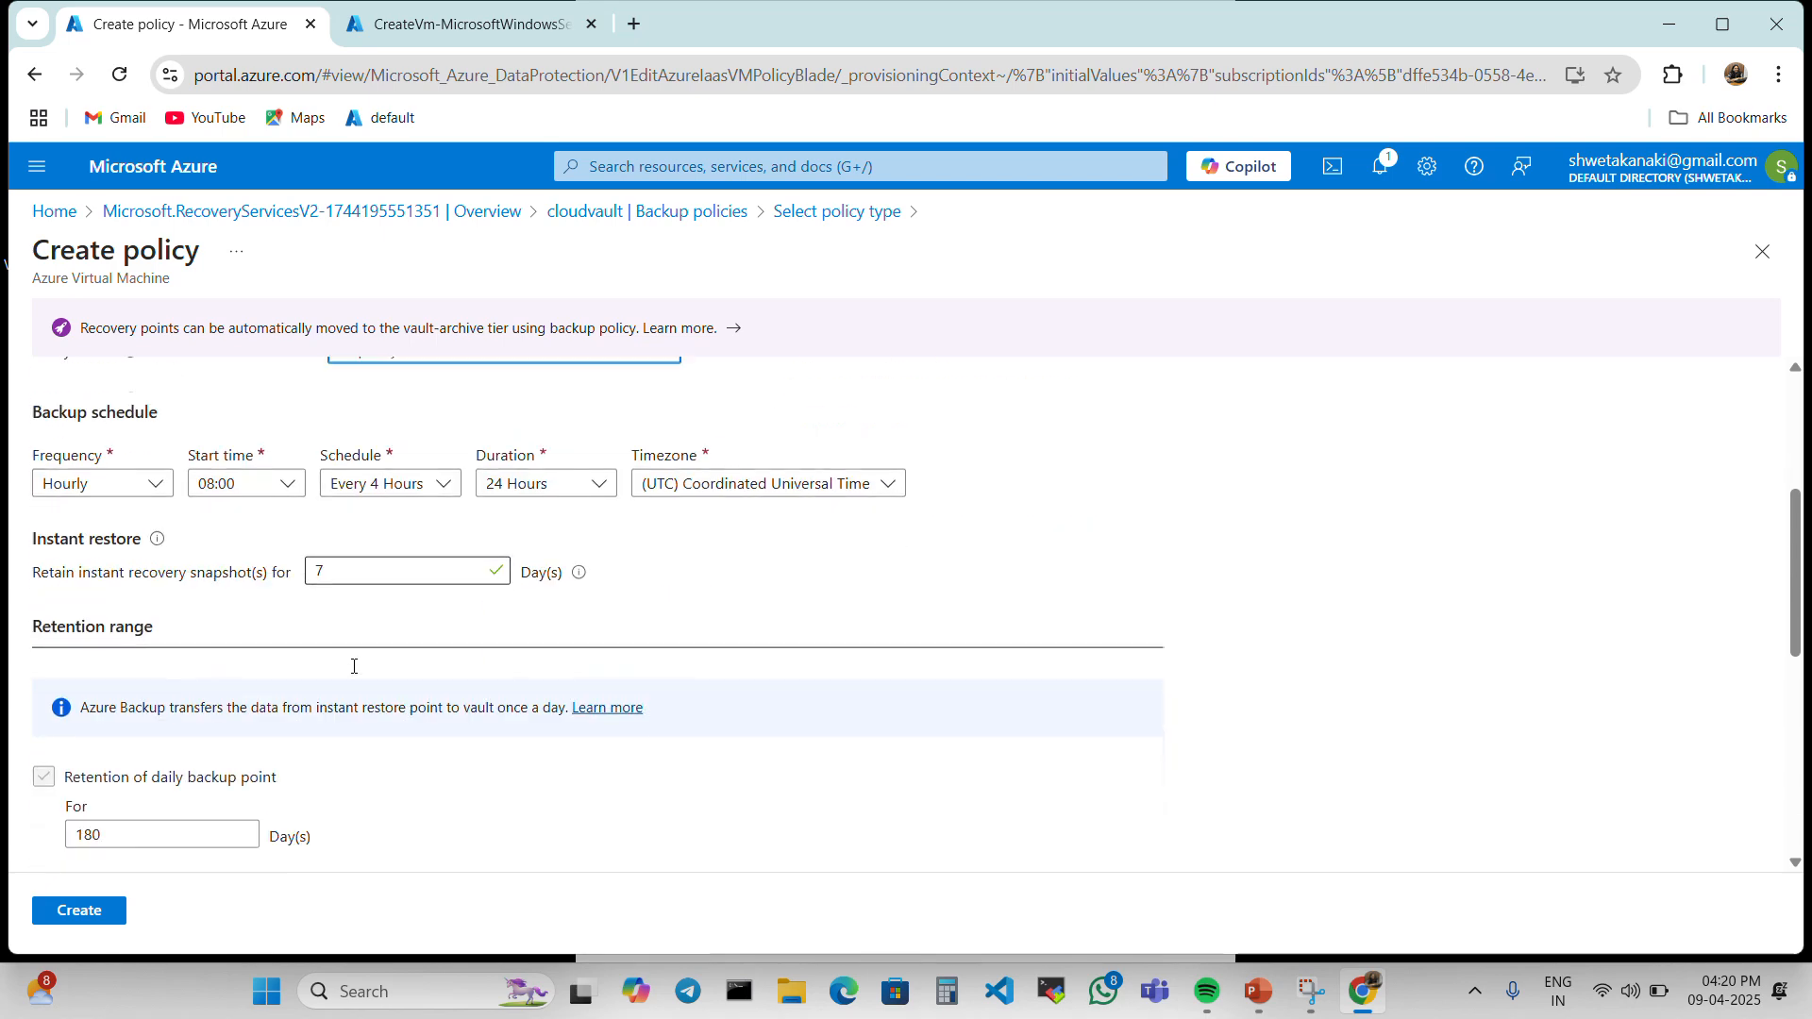
scroll(192, 605, "down", 6)
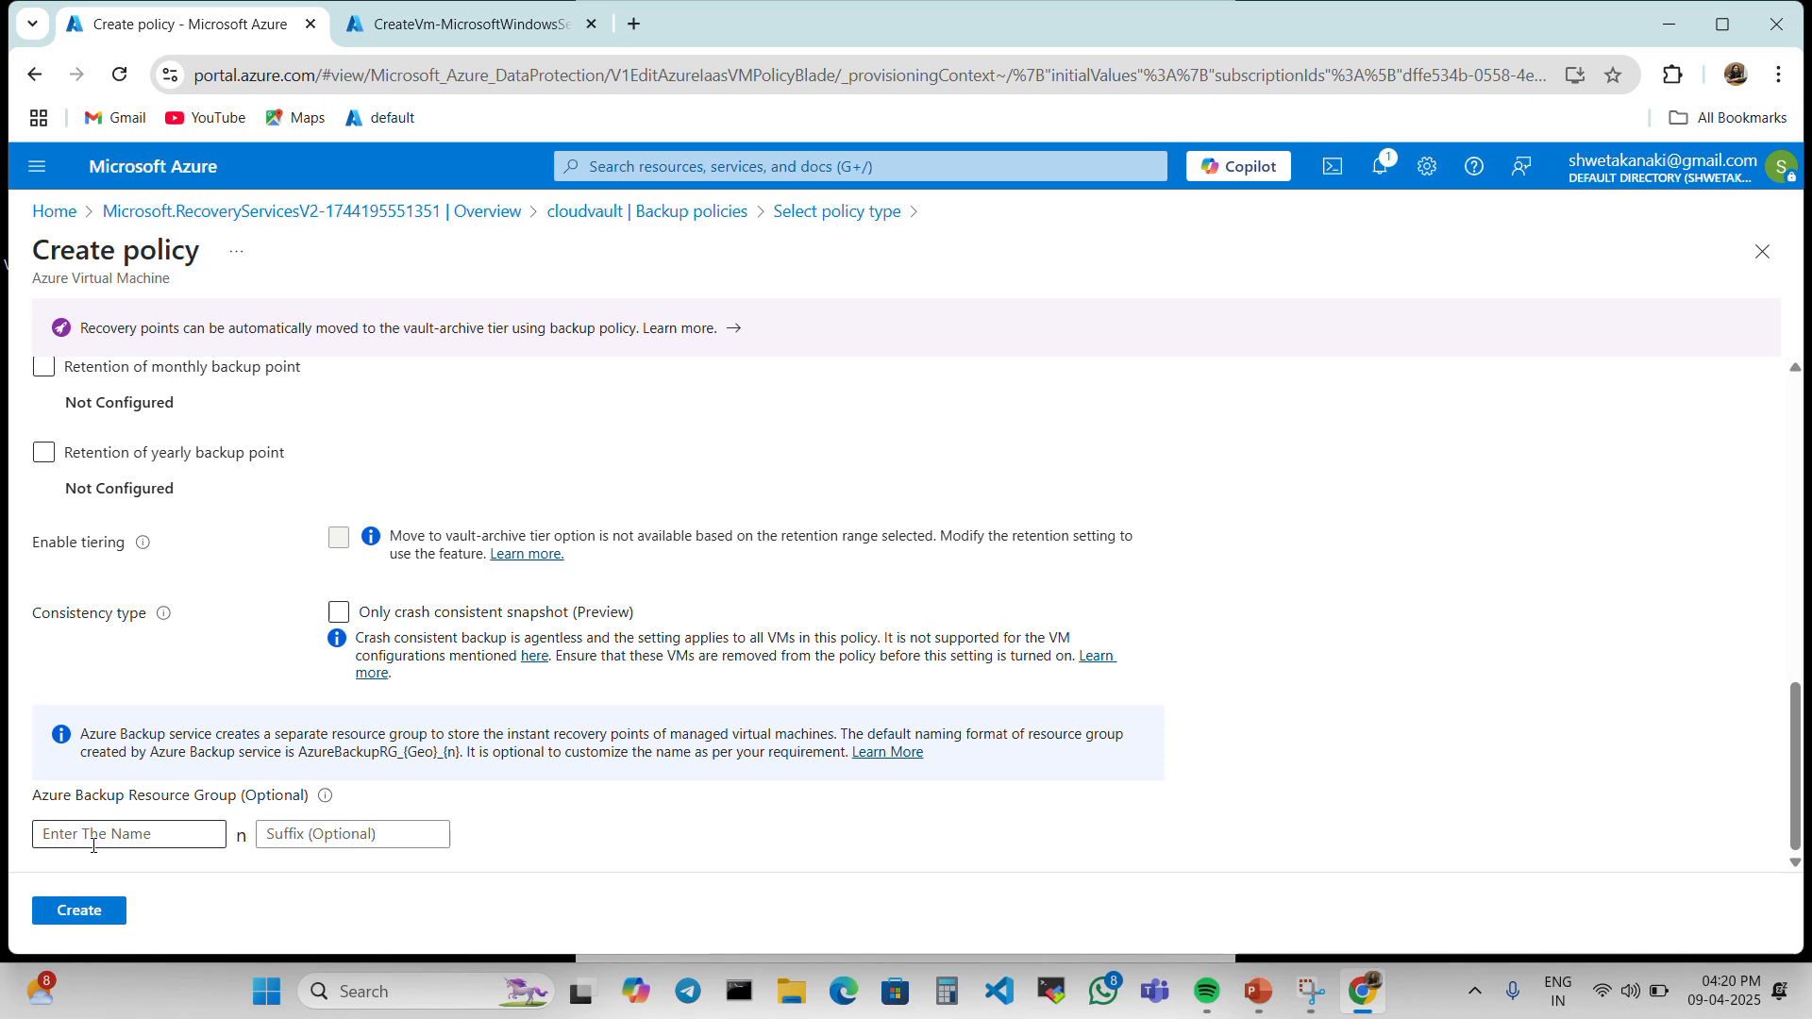
scroll(186, 790, "up", 1)
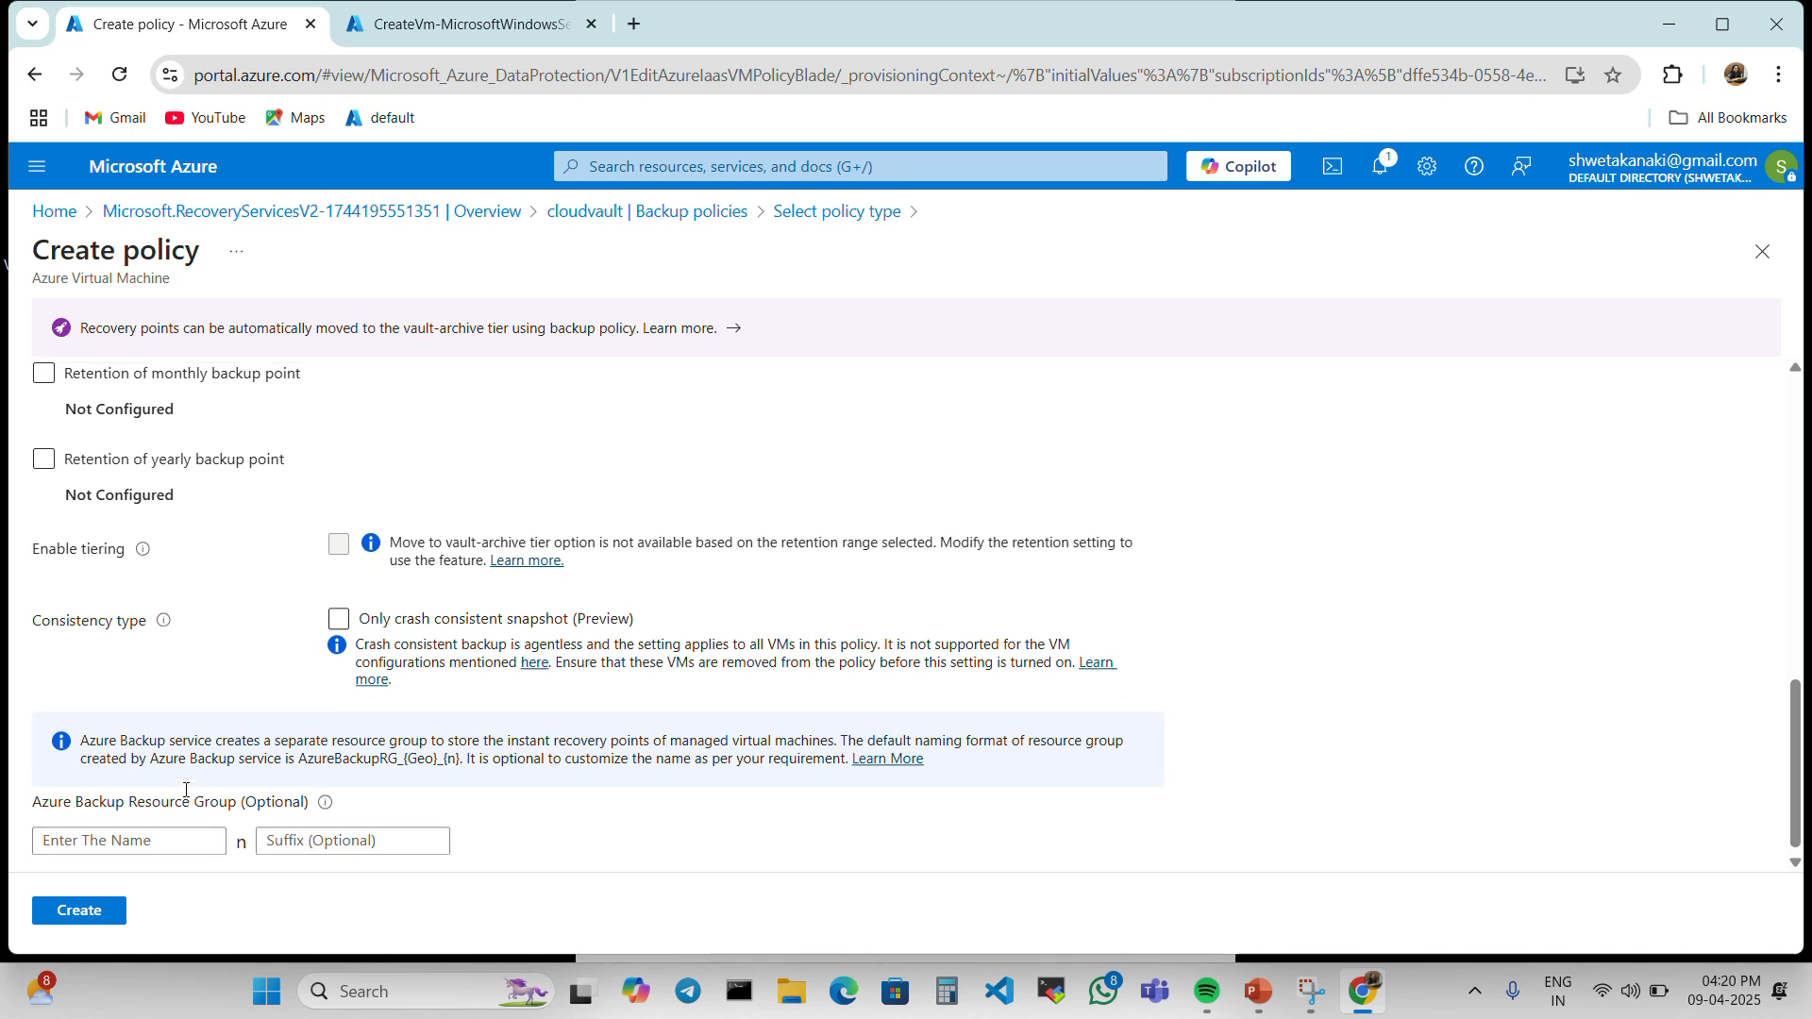
scroll(186, 789, "up", 8)
Step: Change the policy name to vmbackup and create the policy with the default schedule and retention
left_click(436, 455)
key("BackSpace")
key("BackSpace")
key("BackSpace")
key("BackSpace")
key("BackSpace")
key("BackSpace")
type("backup")
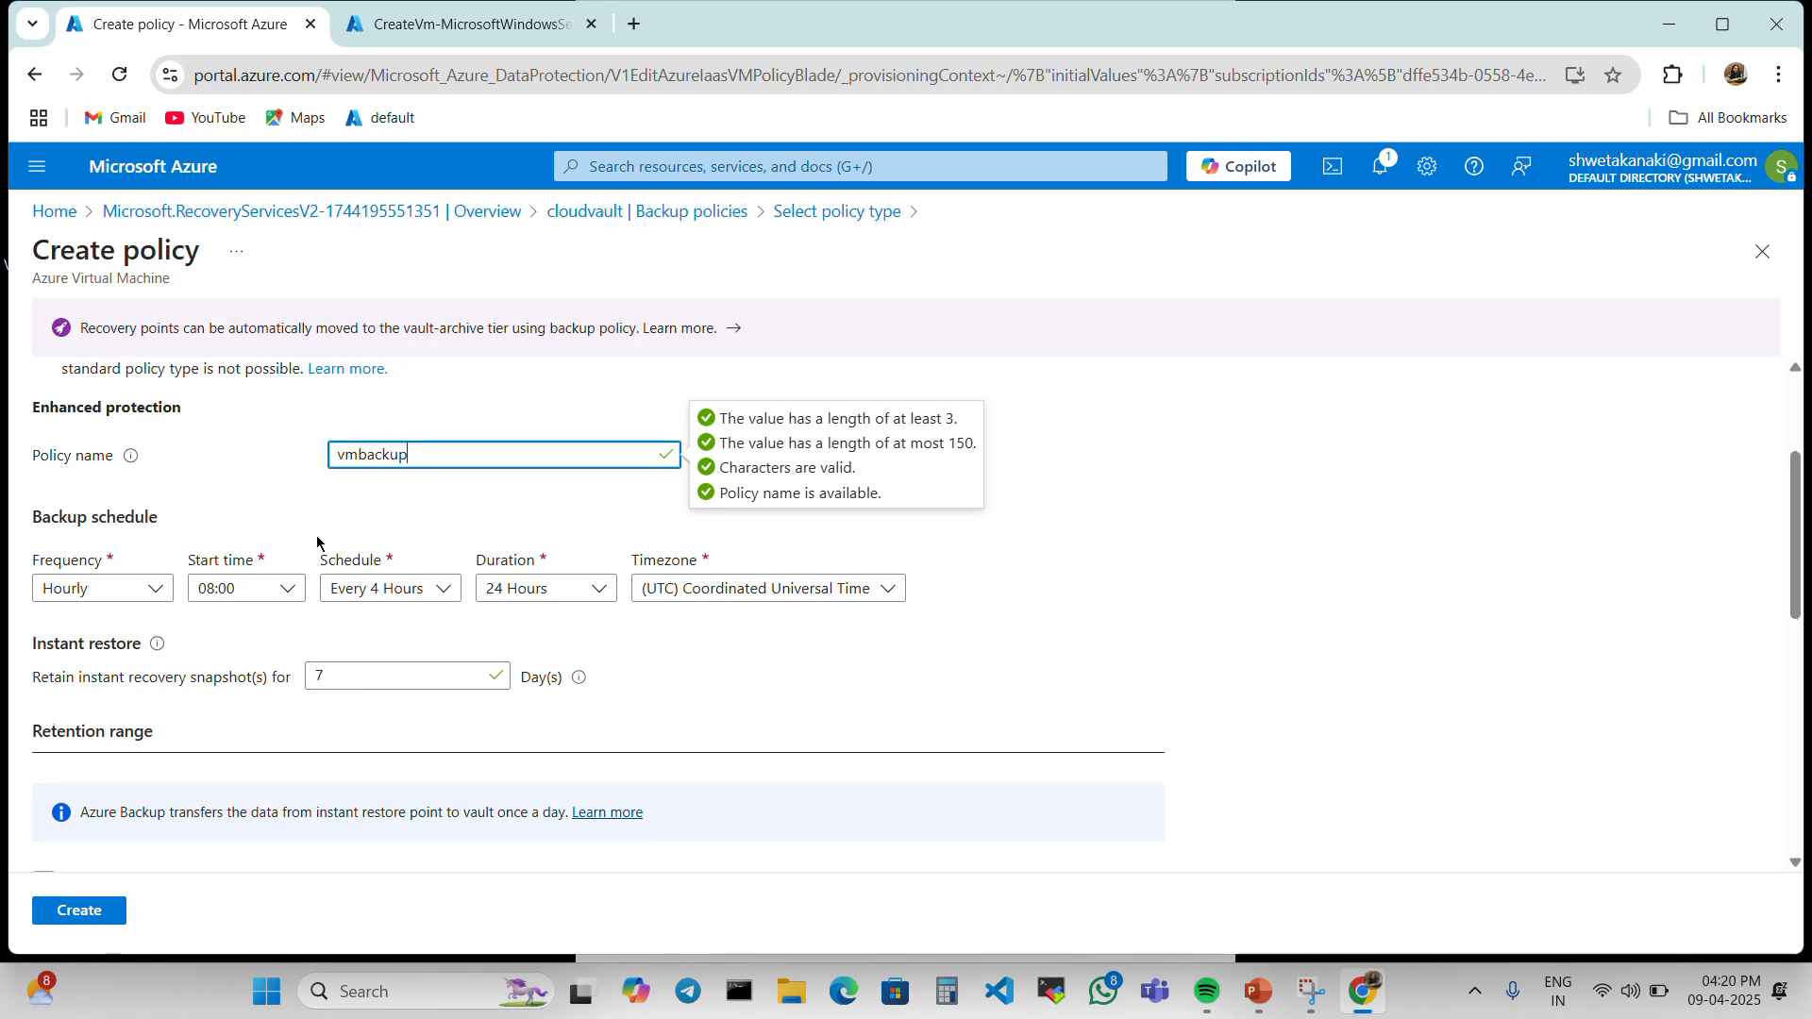
scroll(317, 543, "down", 5)
left_click(76, 911)
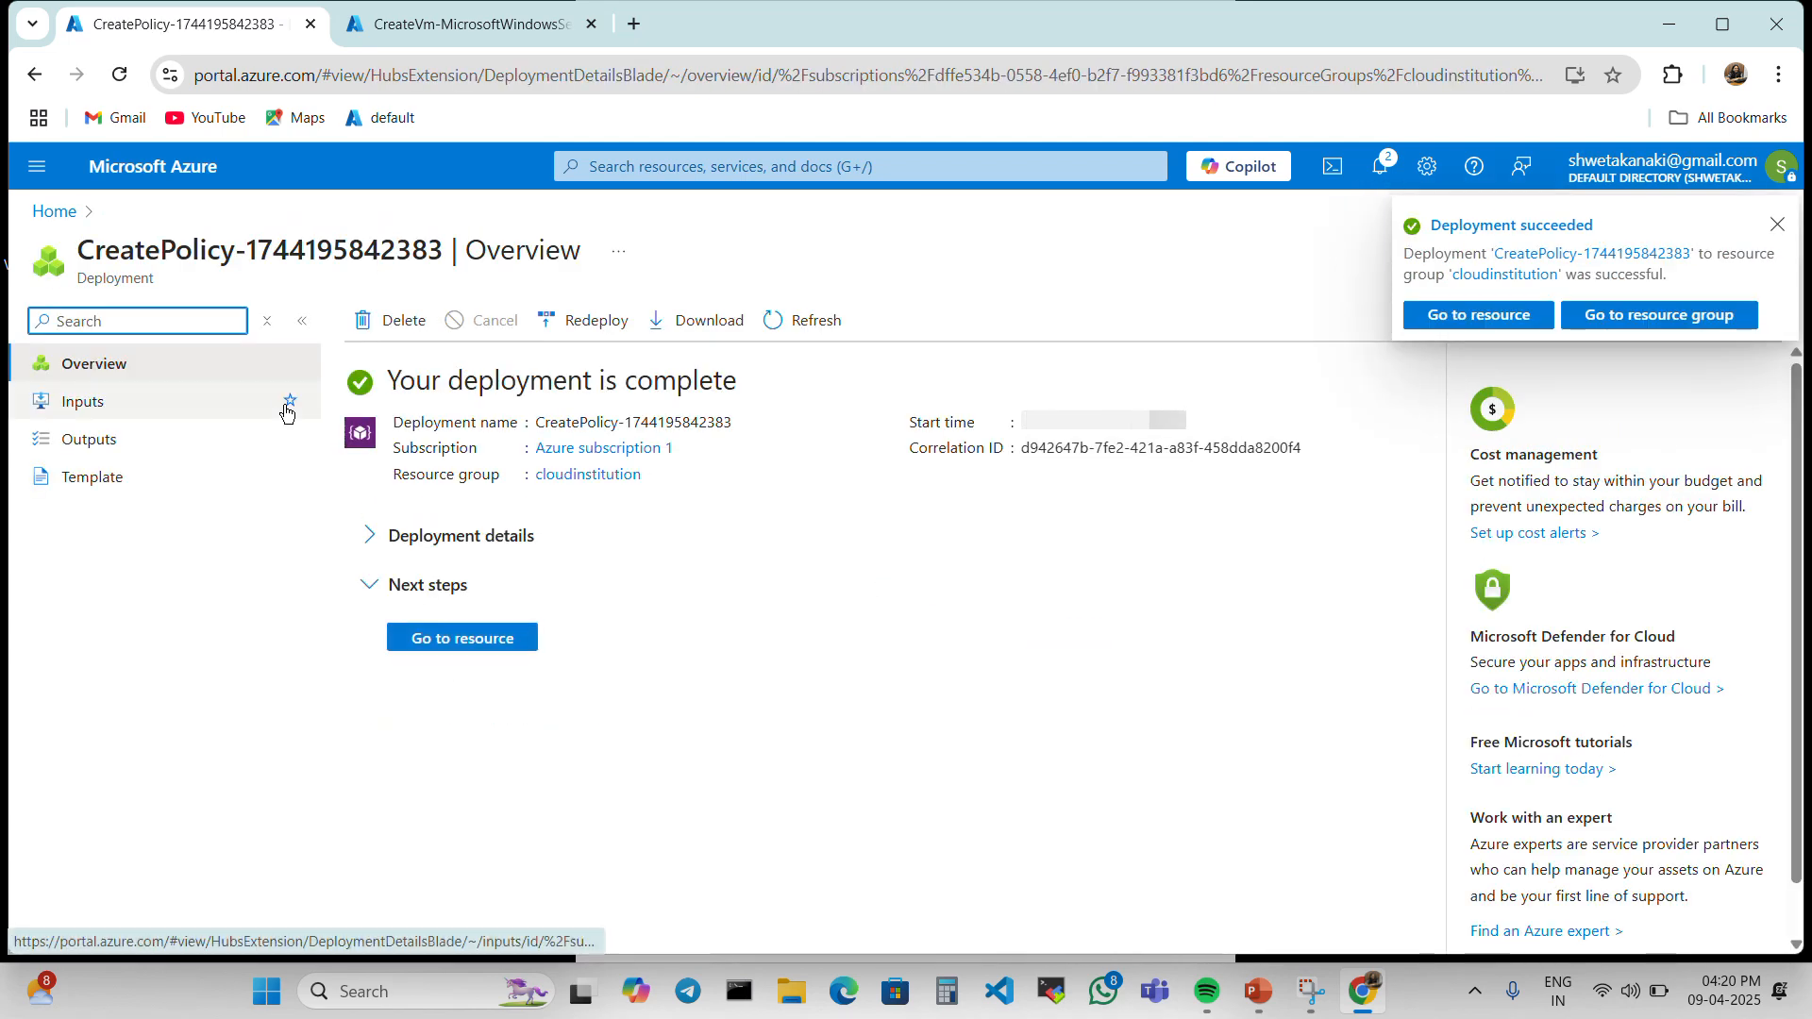
Step: Open cloudvault from the policy deployment and start configuring backup for an Azure virtual machine workload
left_click(462, 636)
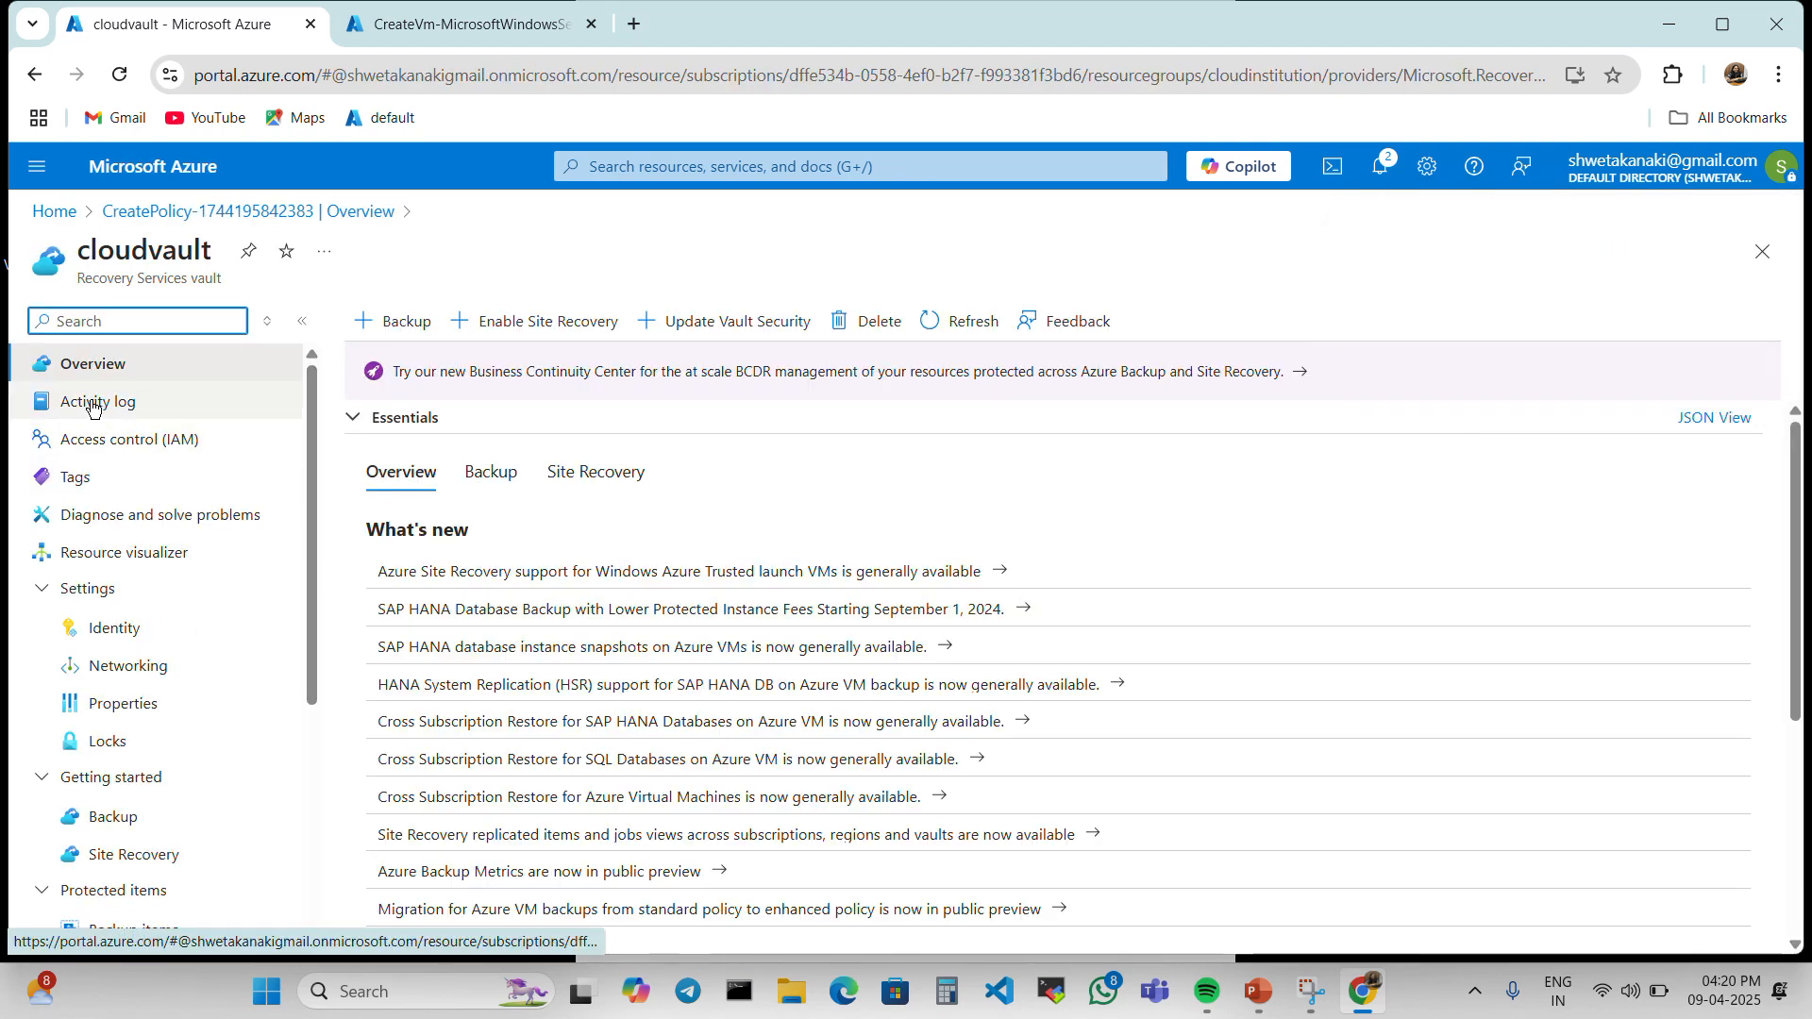
left_click(419, 325)
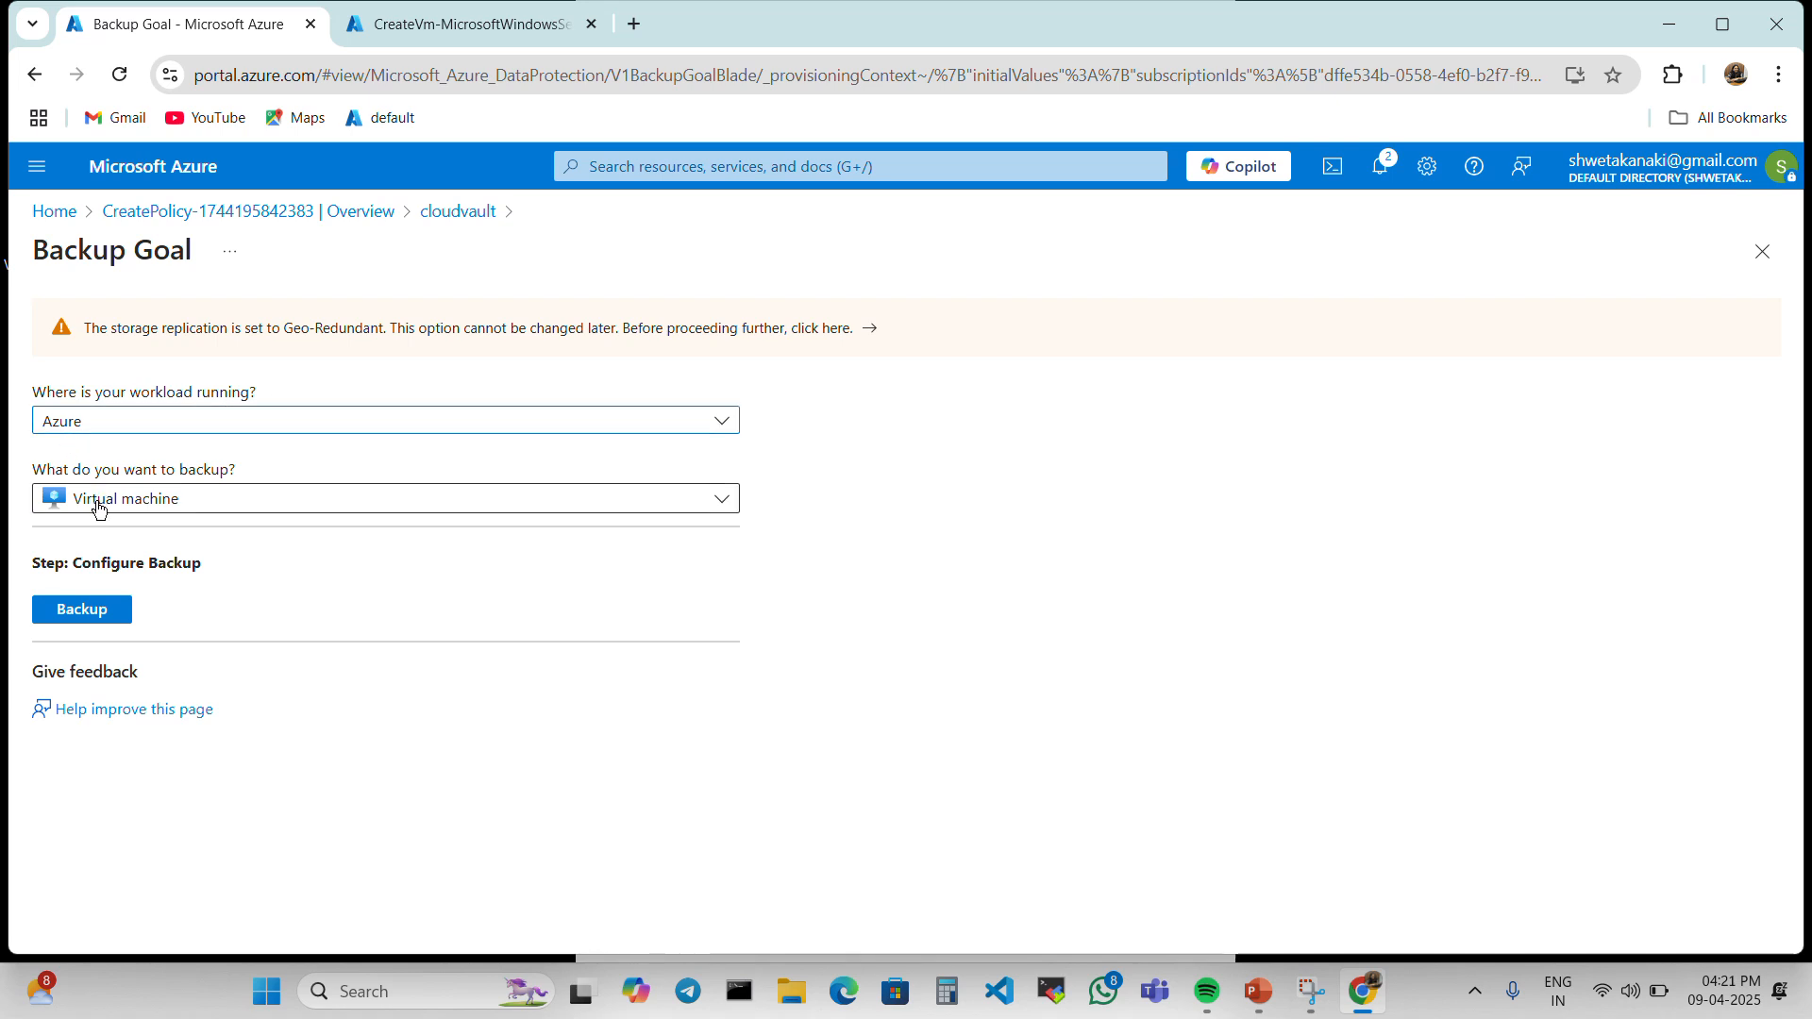
left_click(57, 614)
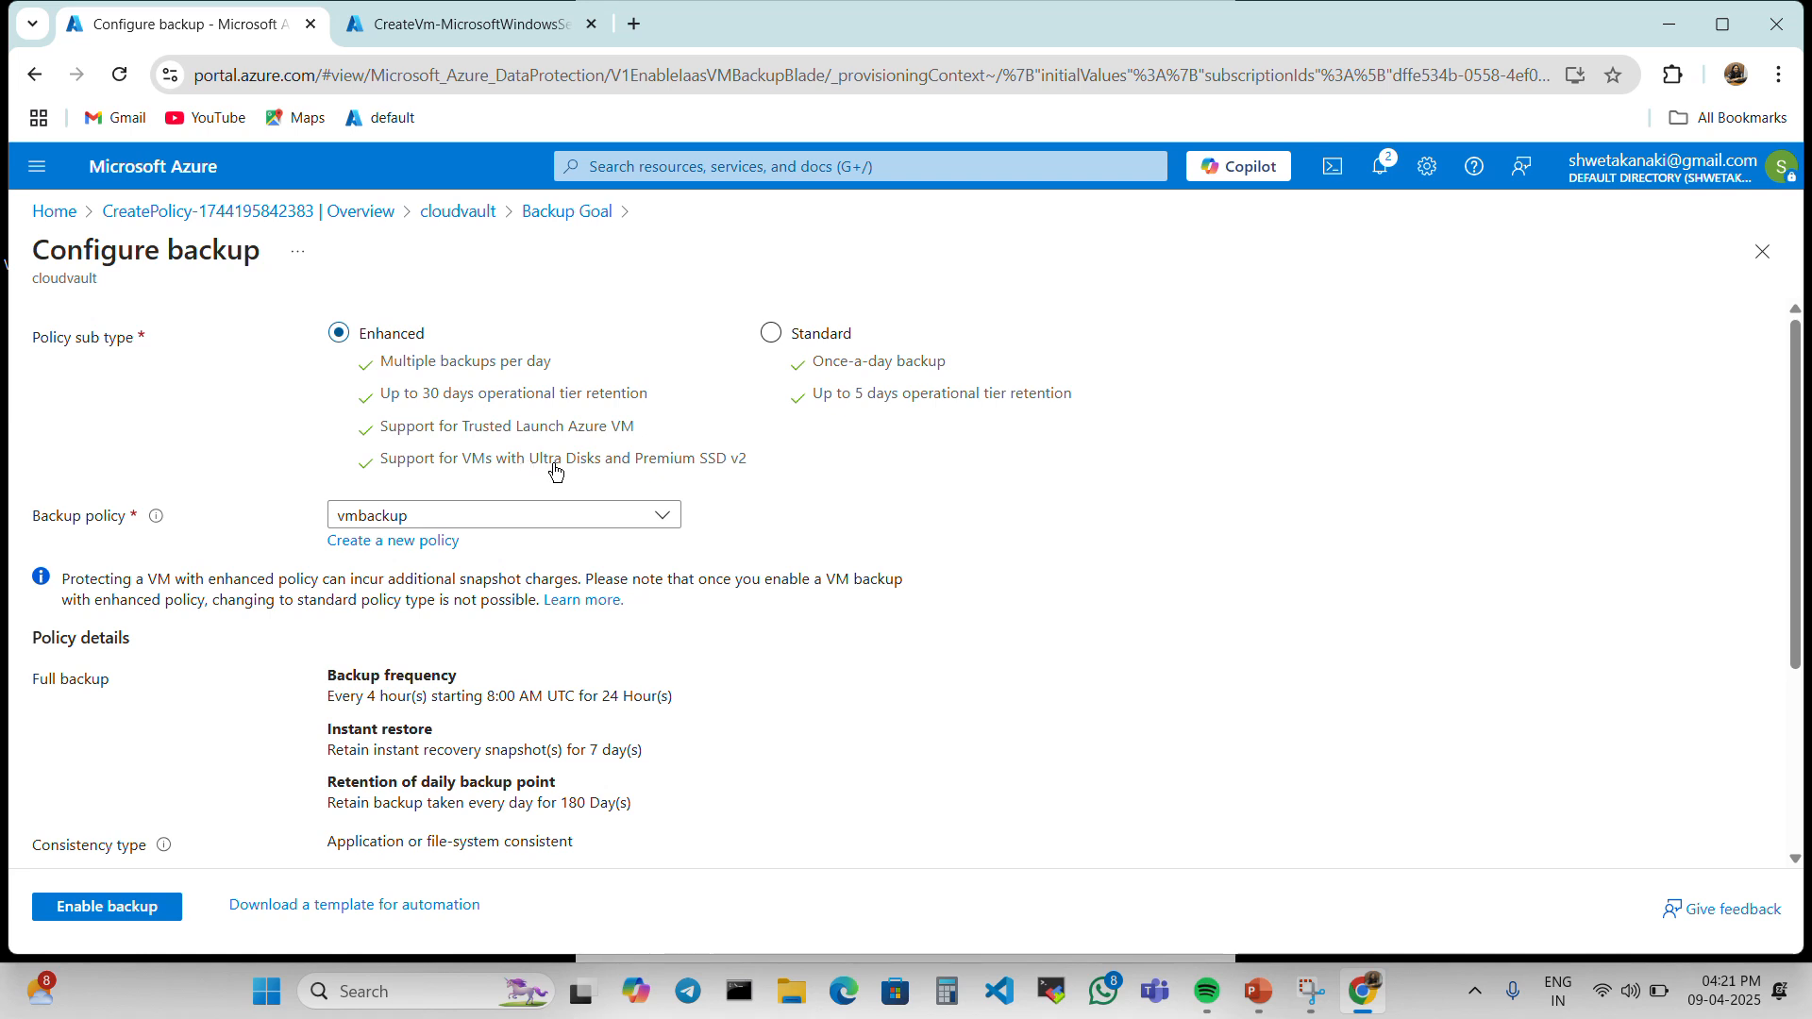
Step: Add cloudinstitution-vm01 to the backup configuration with the vmbackup policy and enable its backup
left_click(817, 338)
scroll(290, 617, "down", 1)
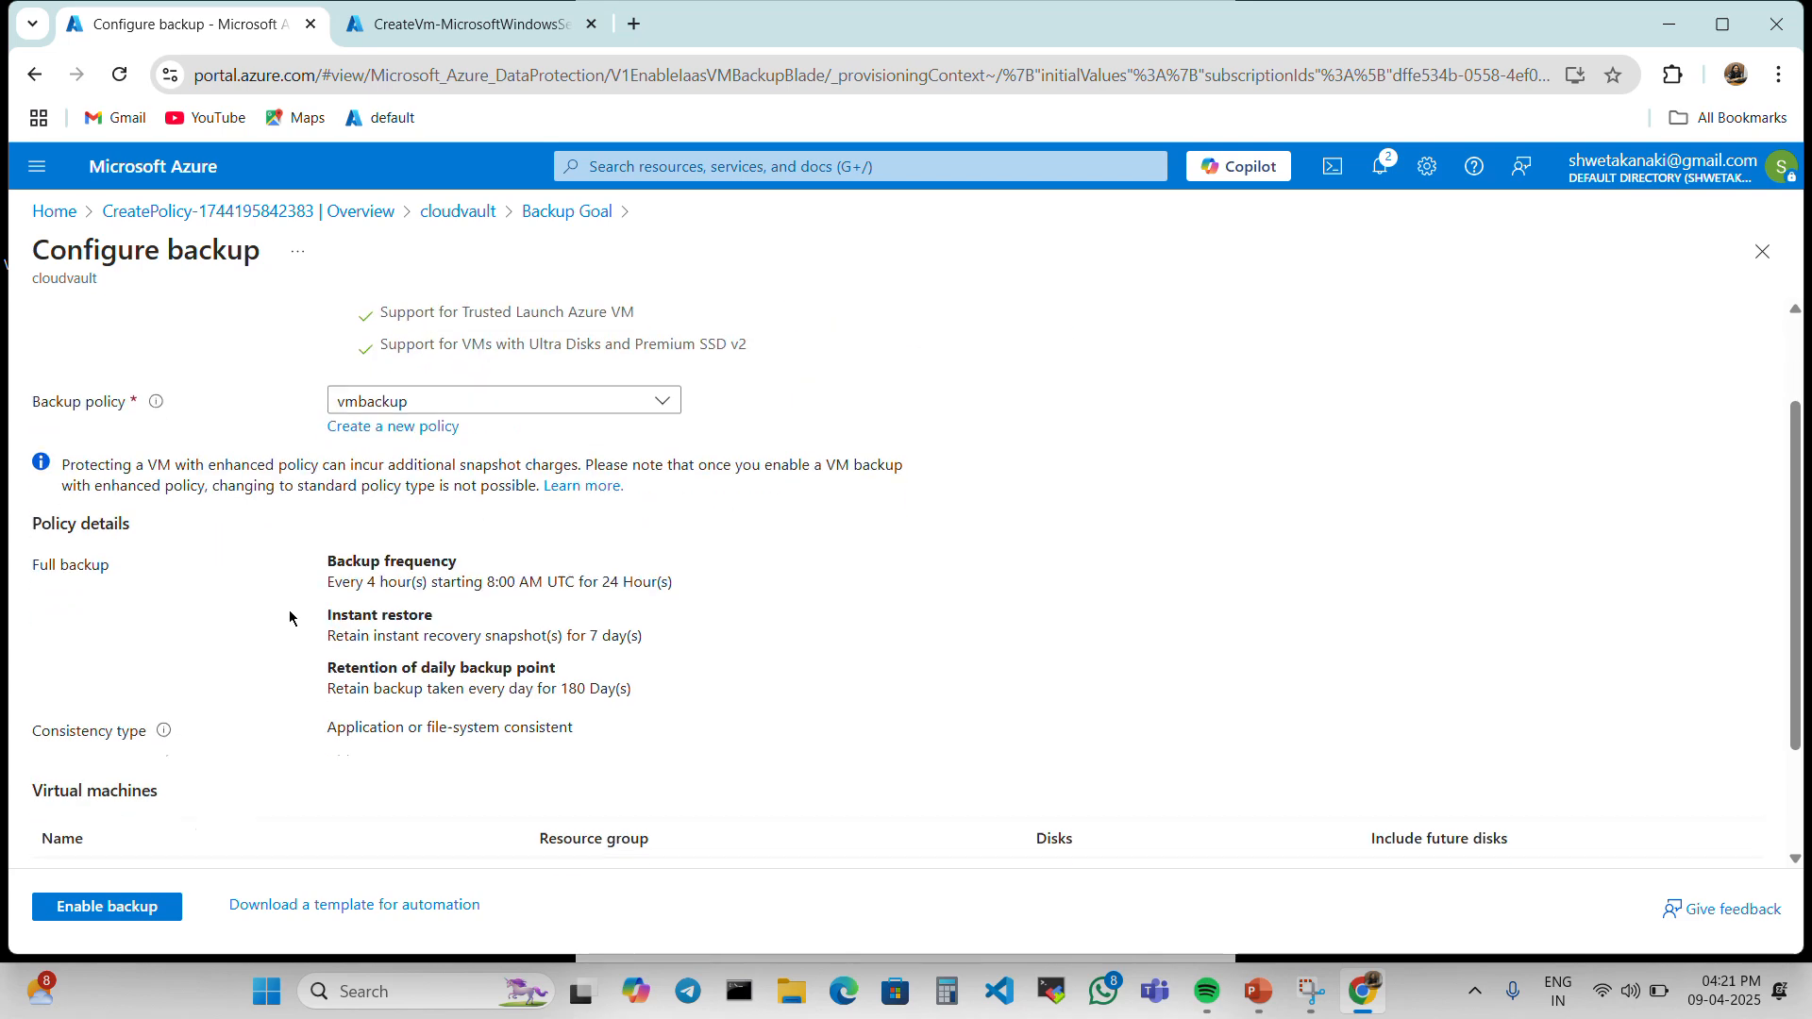
scroll(284, 620, "down", 2)
left_click(81, 748)
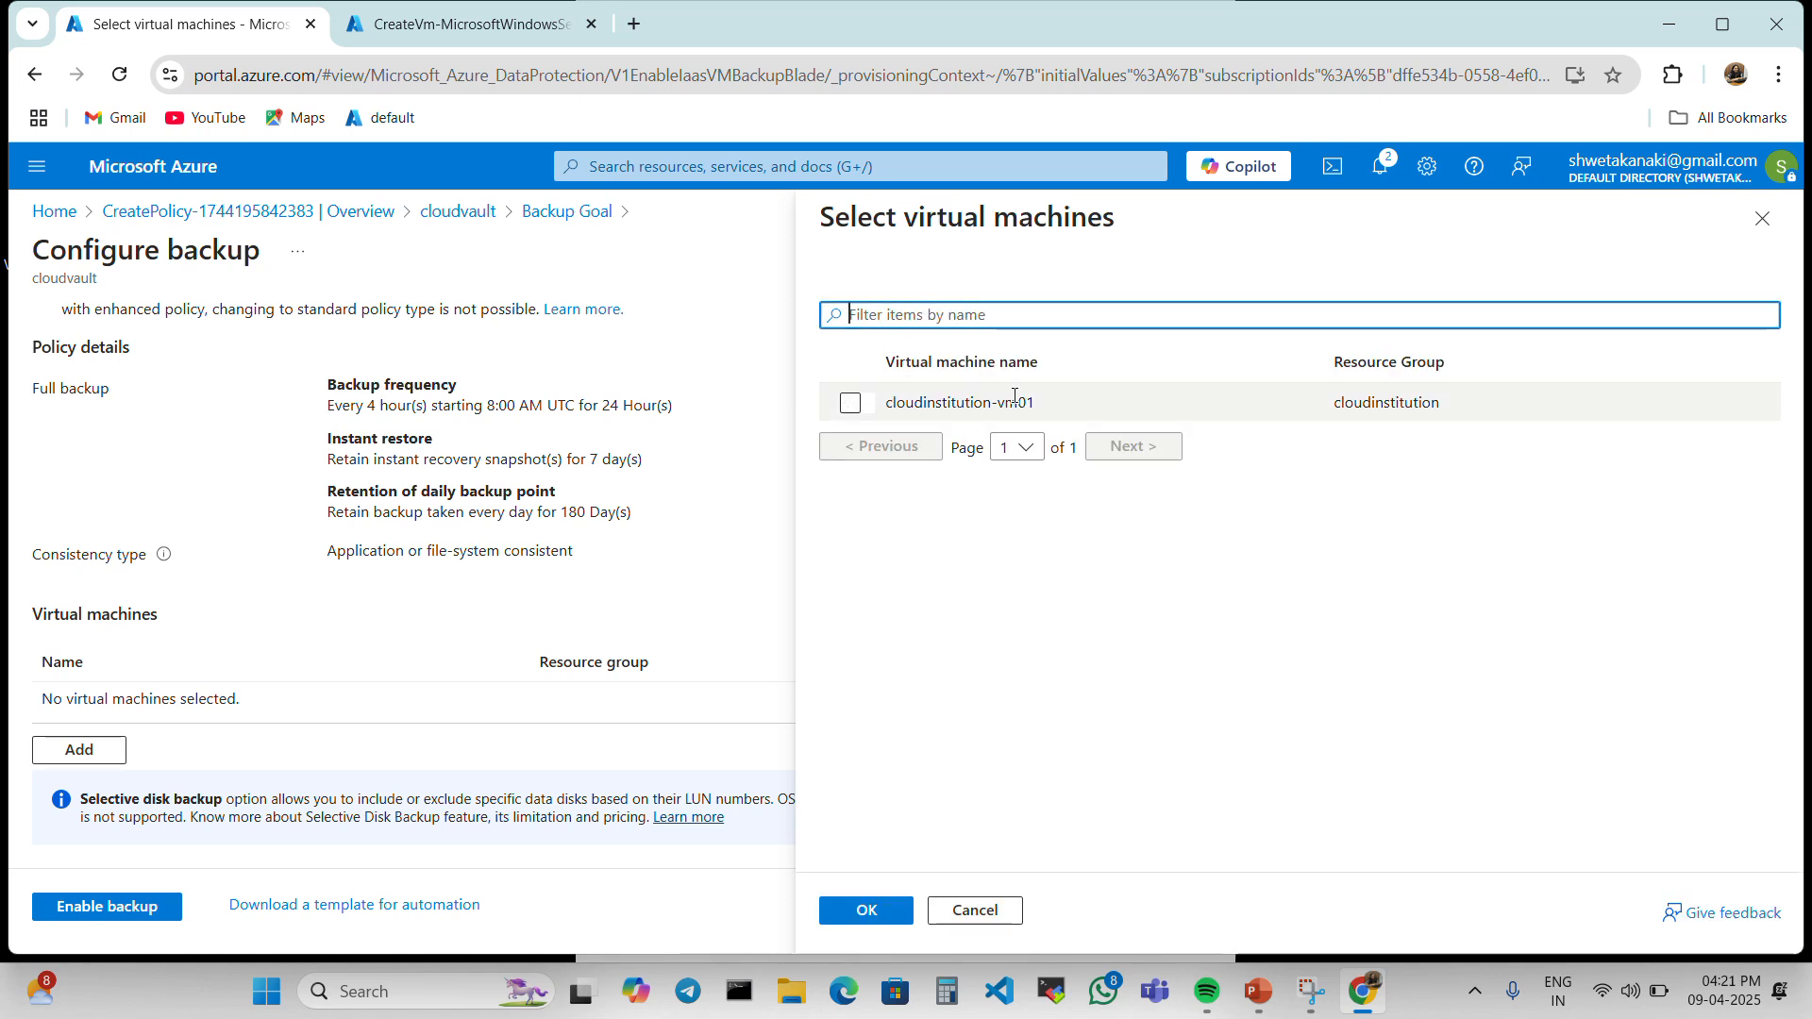
left_click(844, 412)
left_click(860, 911)
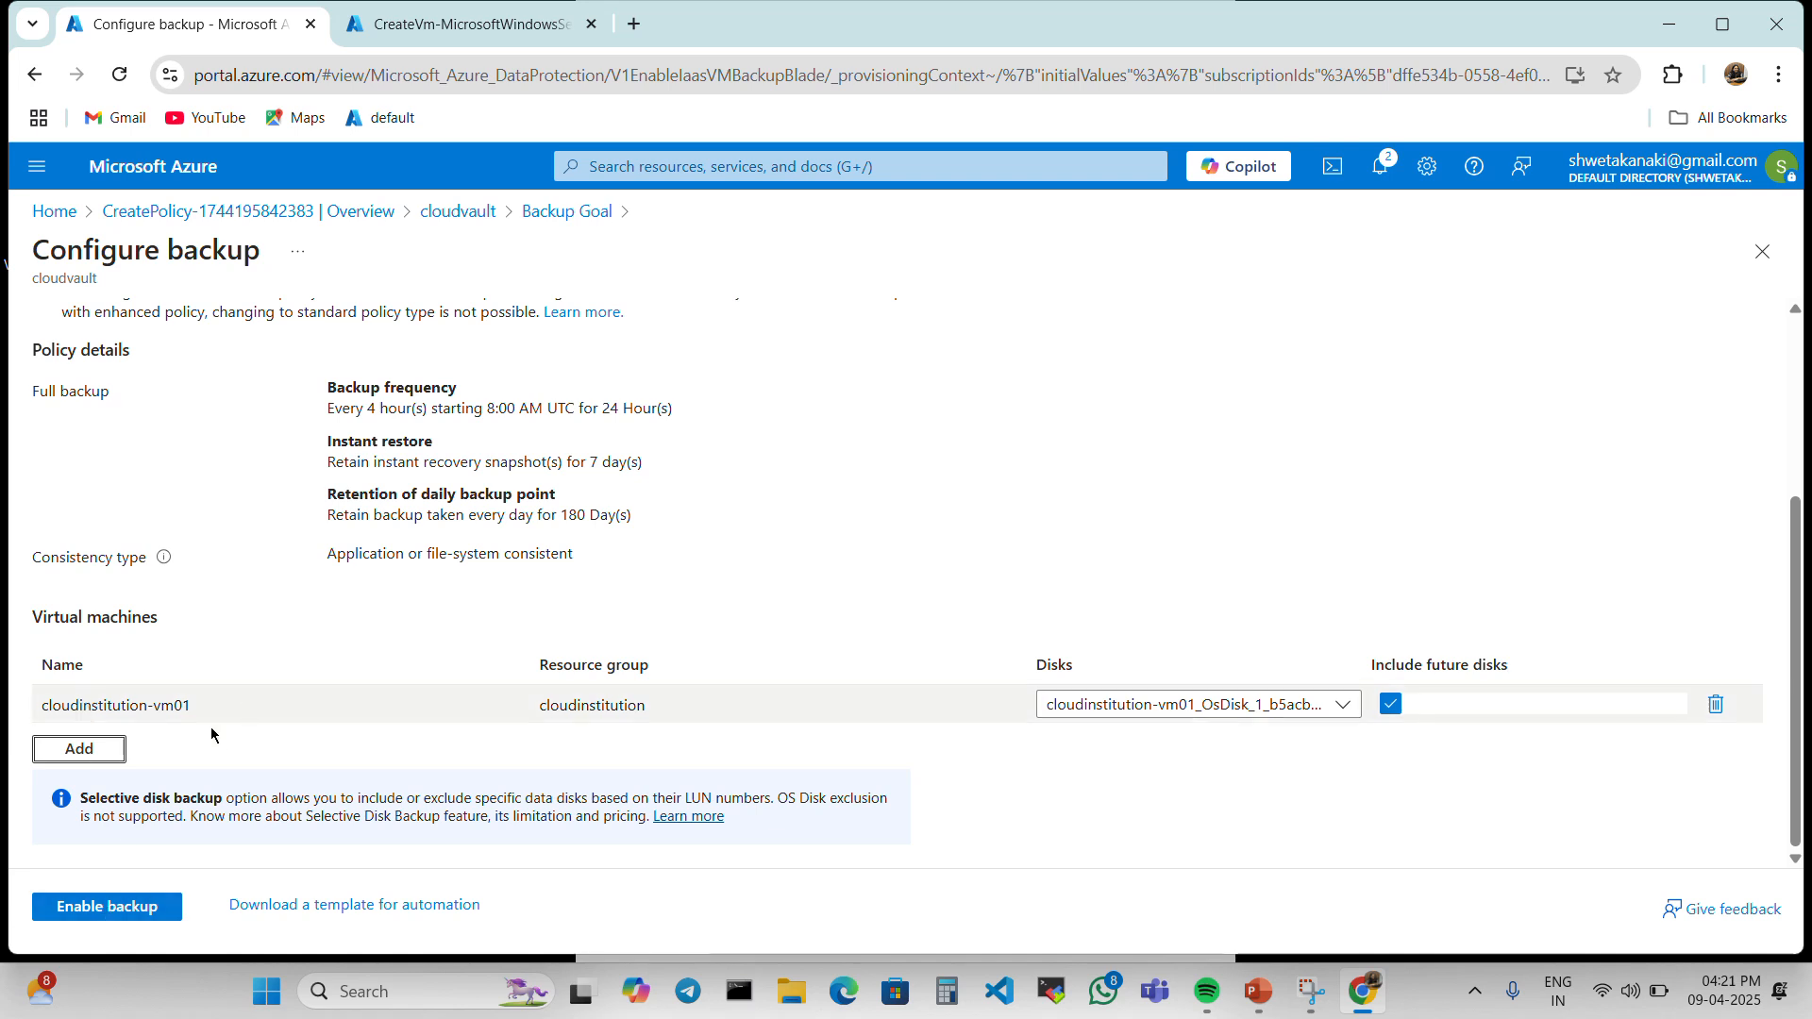
left_click(89, 911)
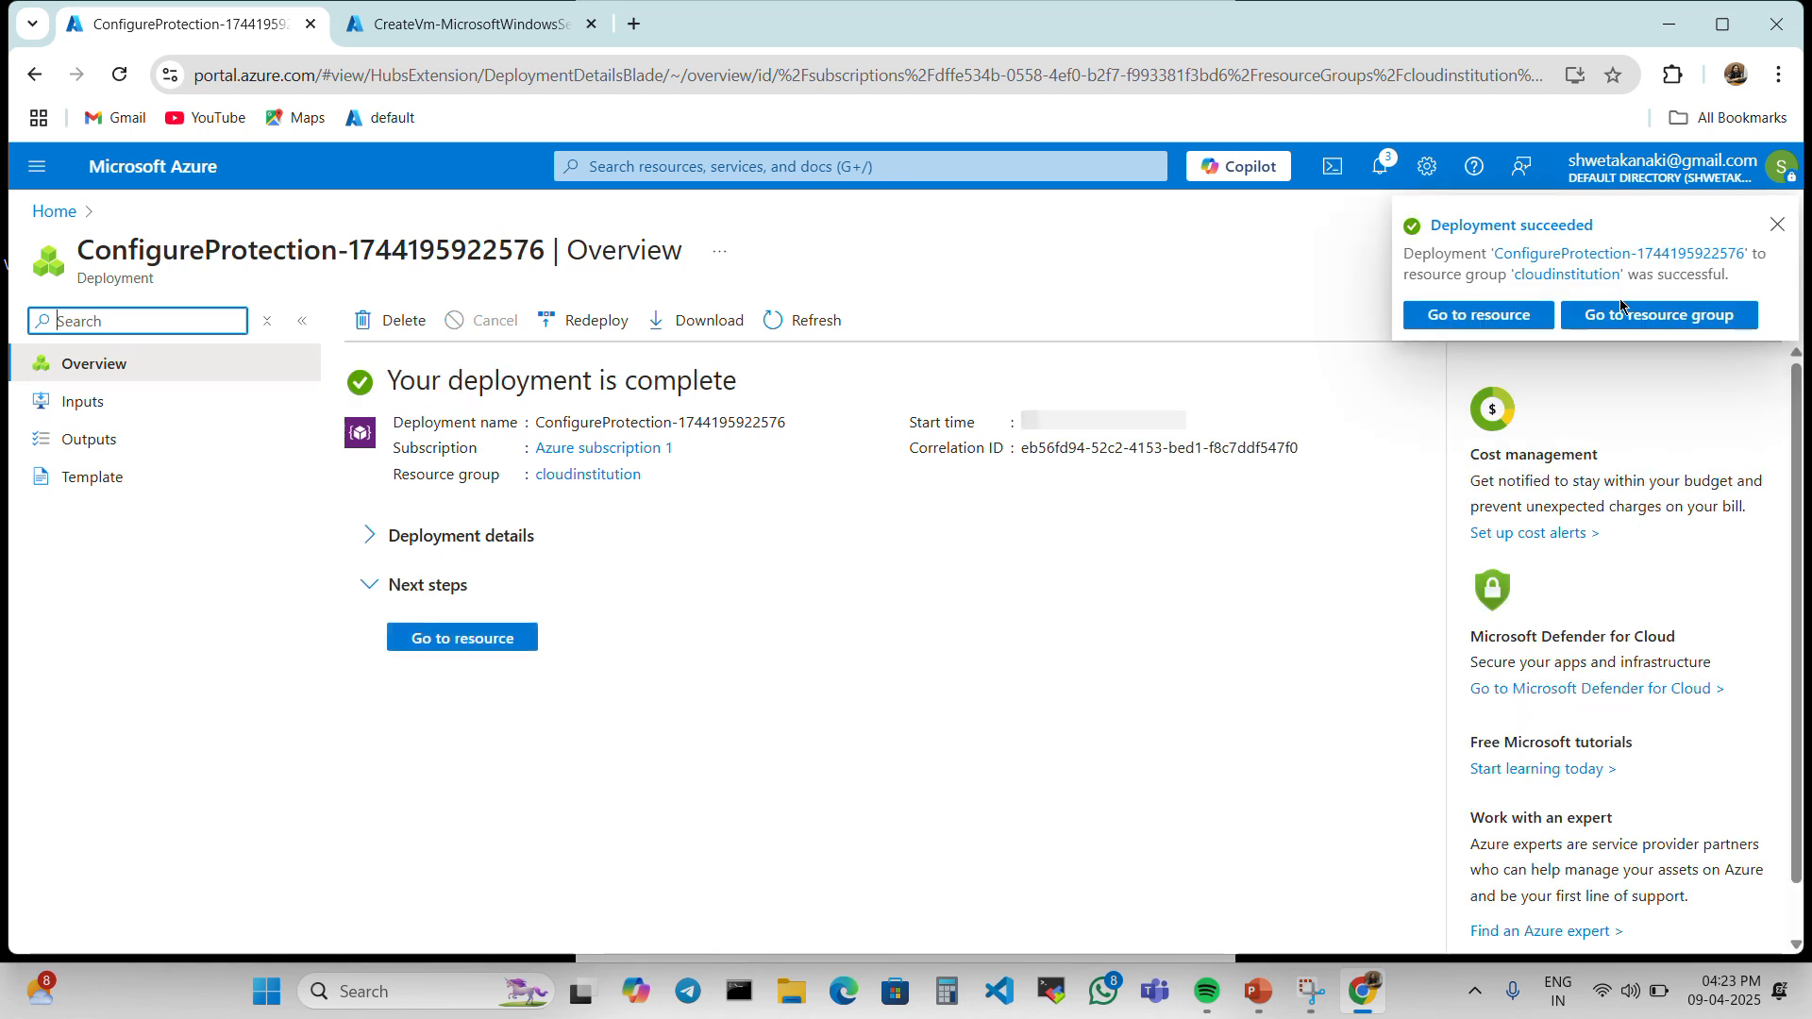
Step: Open cloudvault's Azure Virtual Machine backup items, check the actions available for cloudinstitution-vm01, and refresh the list
left_click(418, 641)
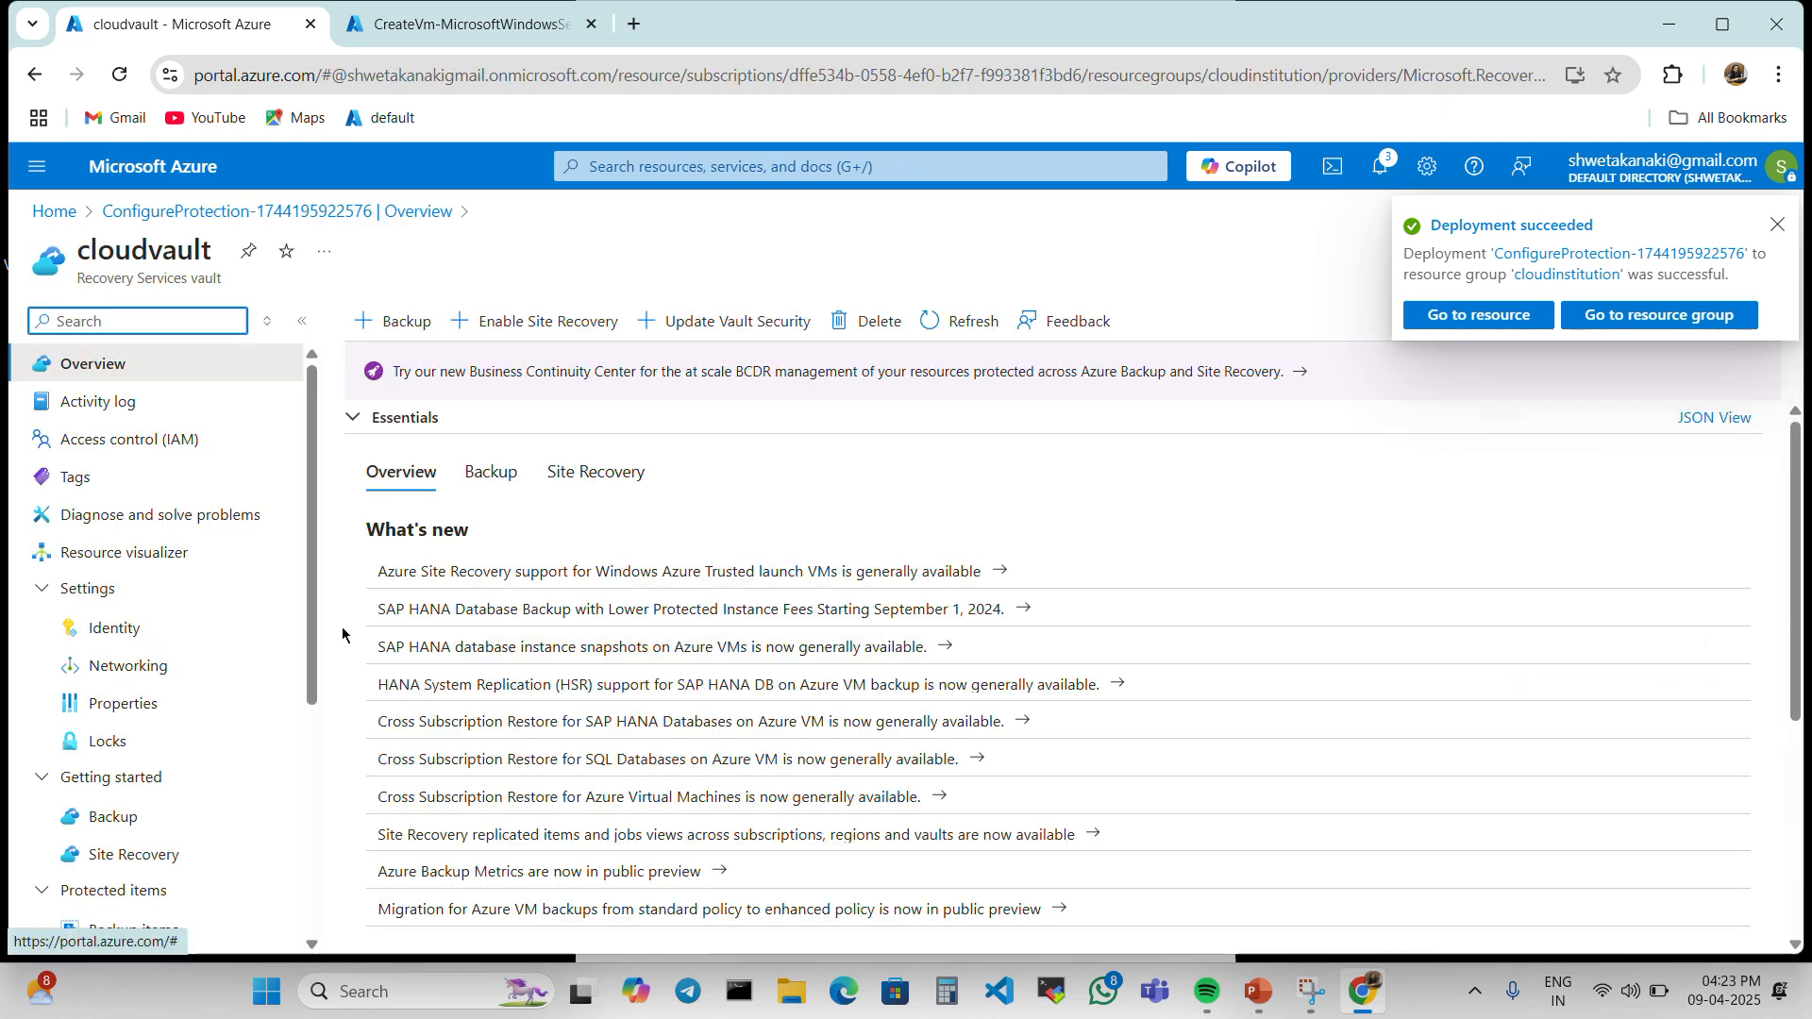
scroll(143, 646, "down", 5)
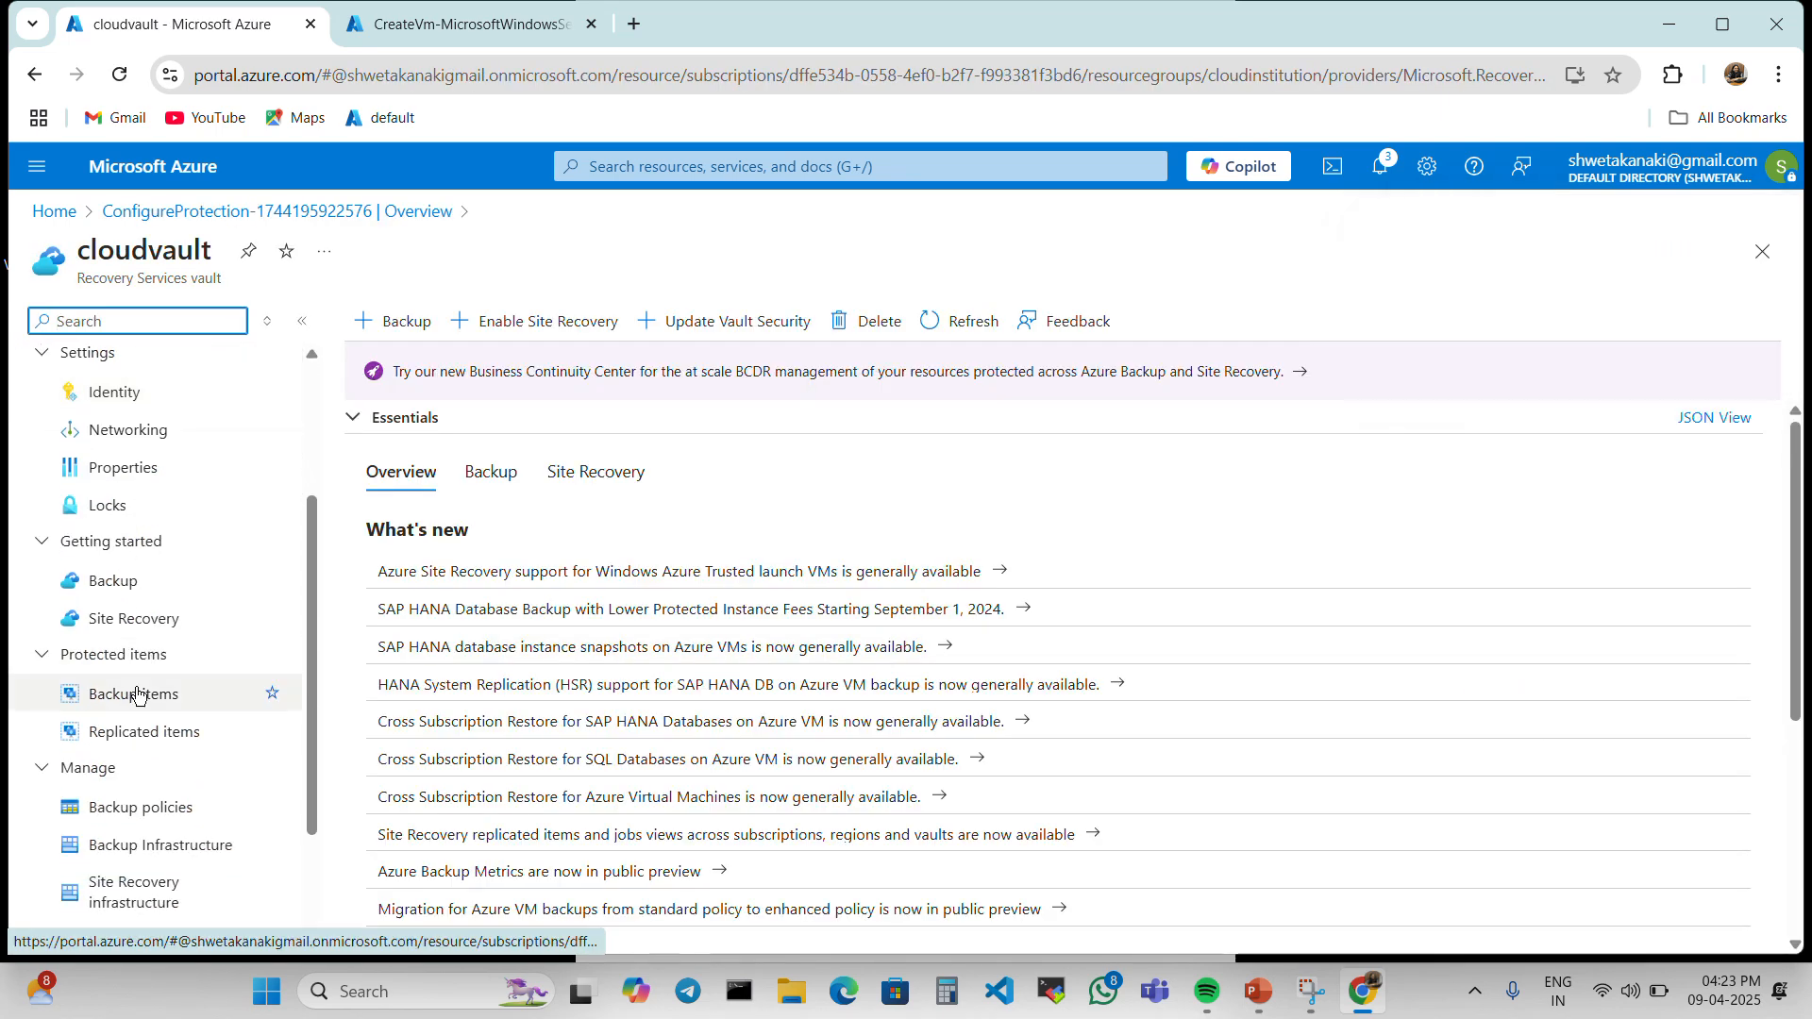
left_click(137, 694)
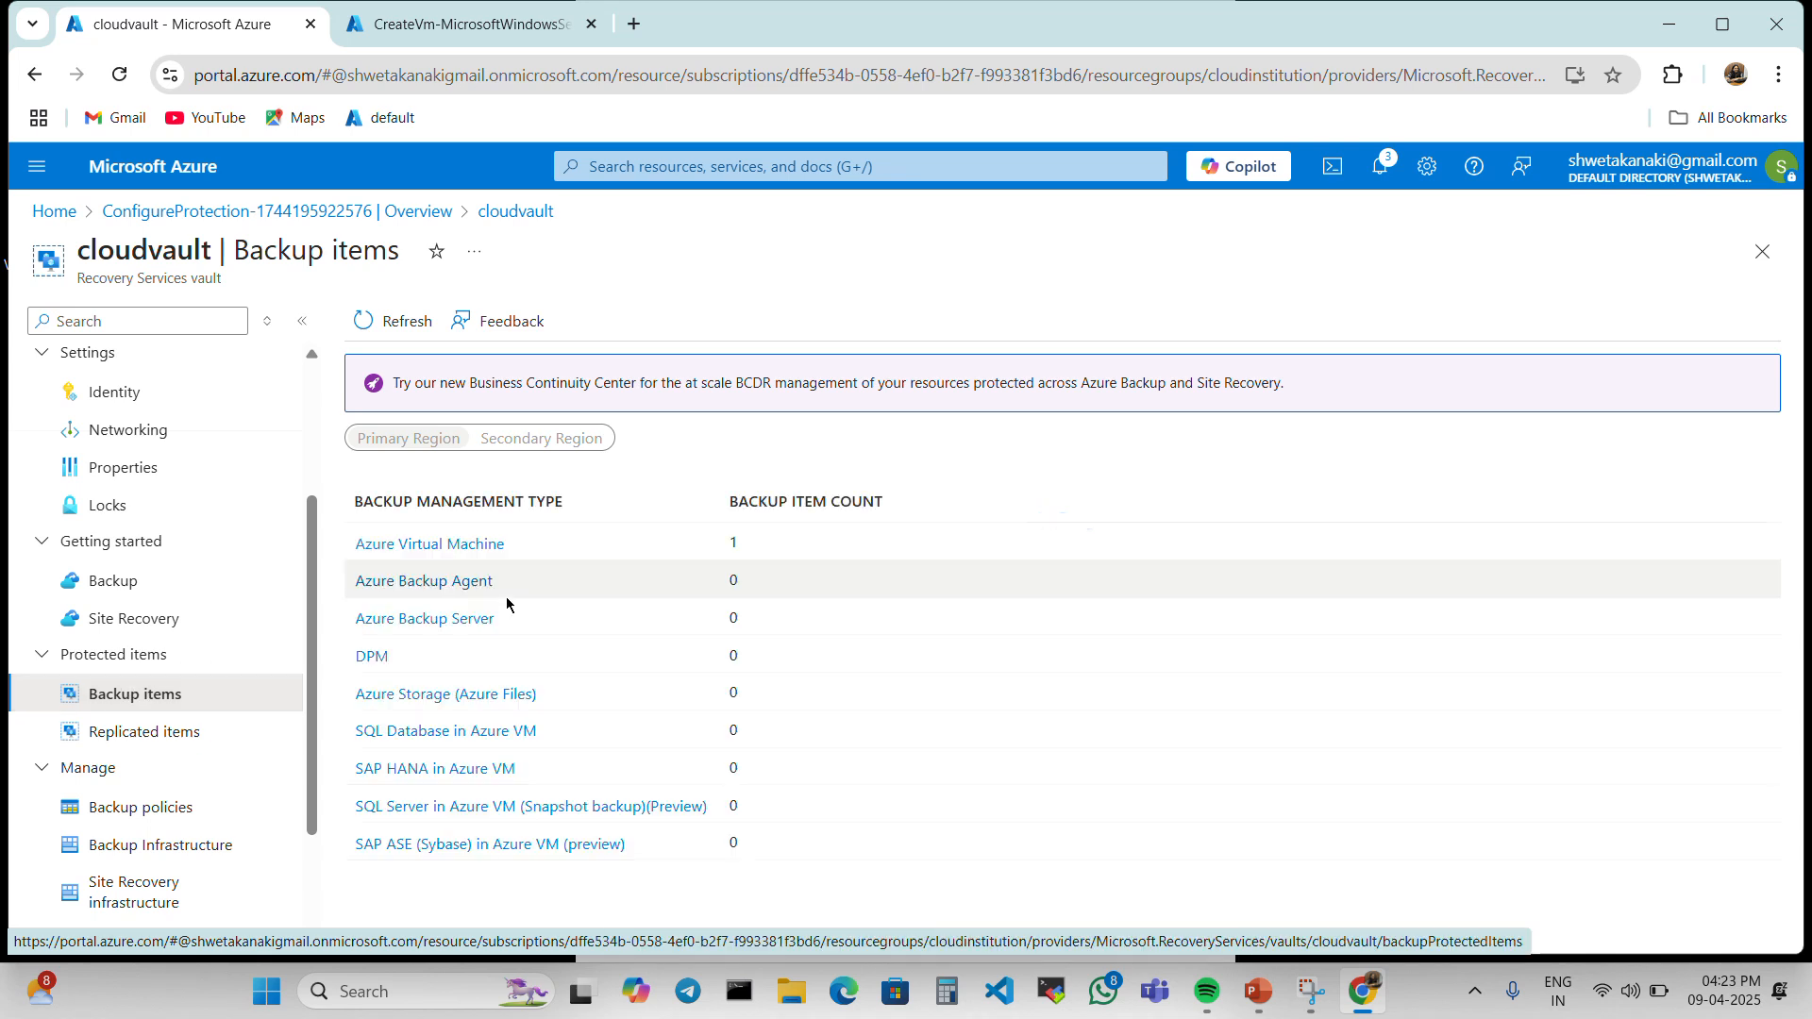
left_click(464, 547)
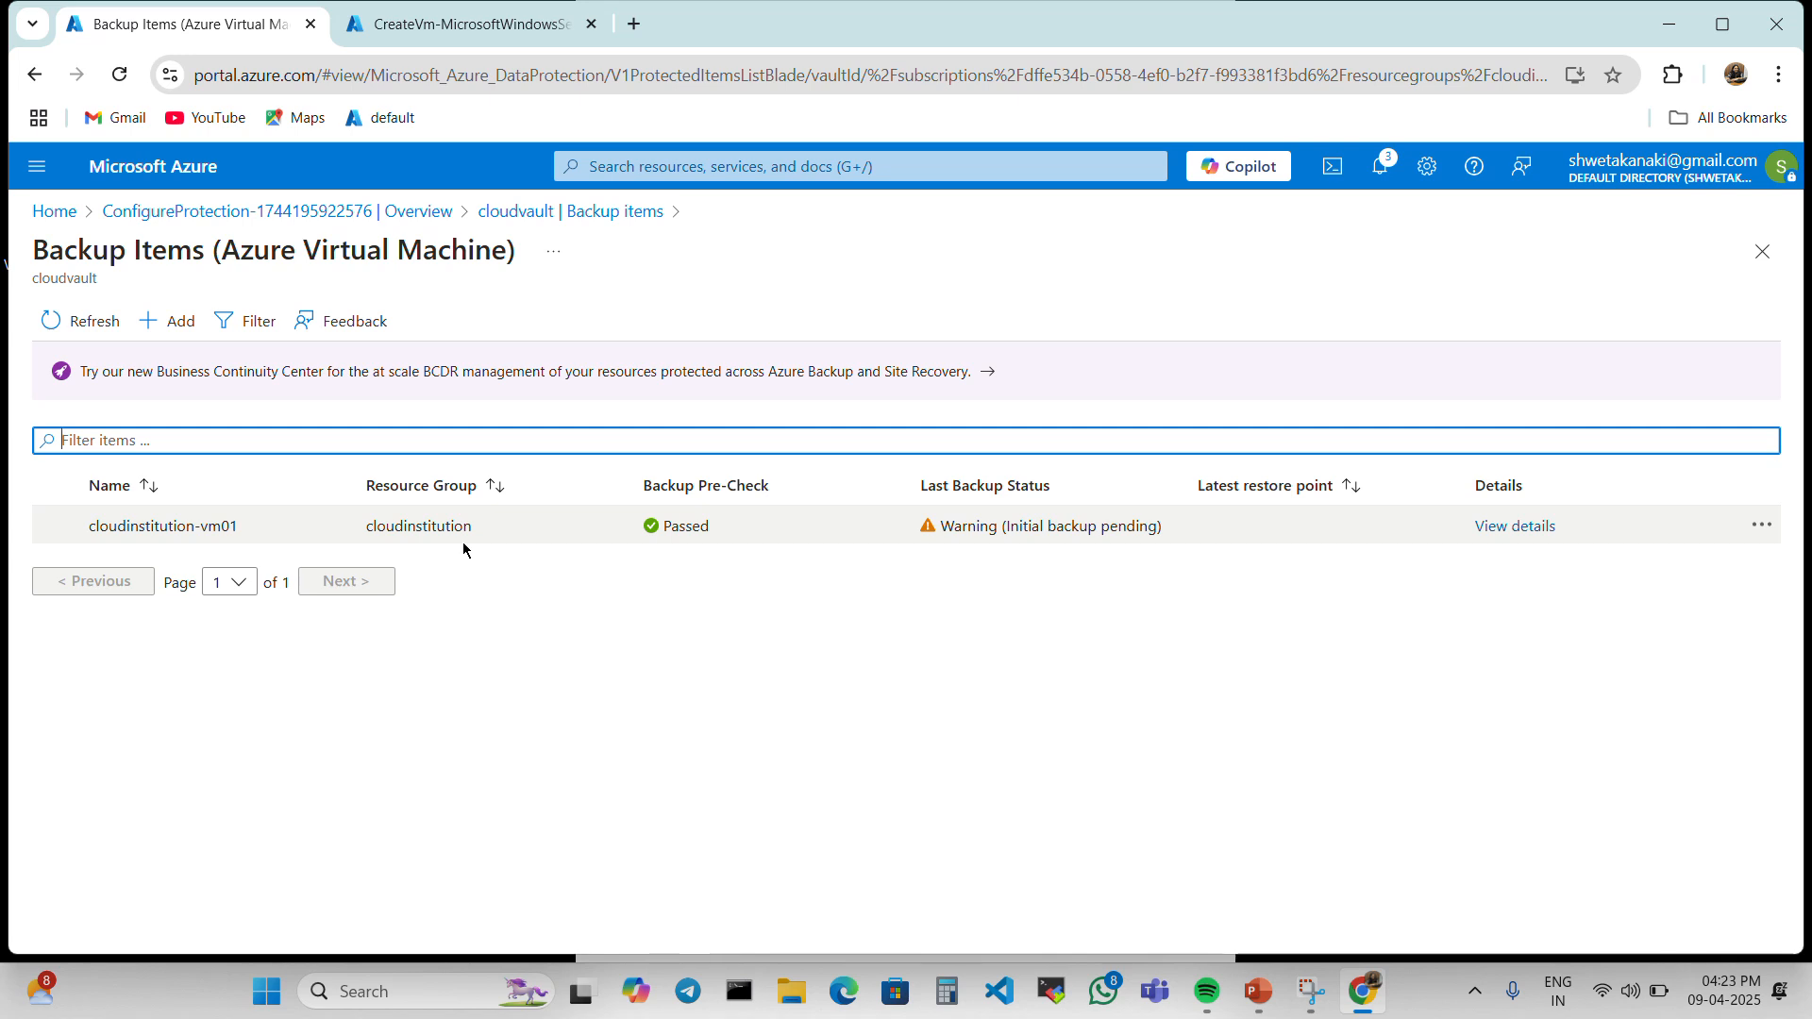
left_click(1762, 526)
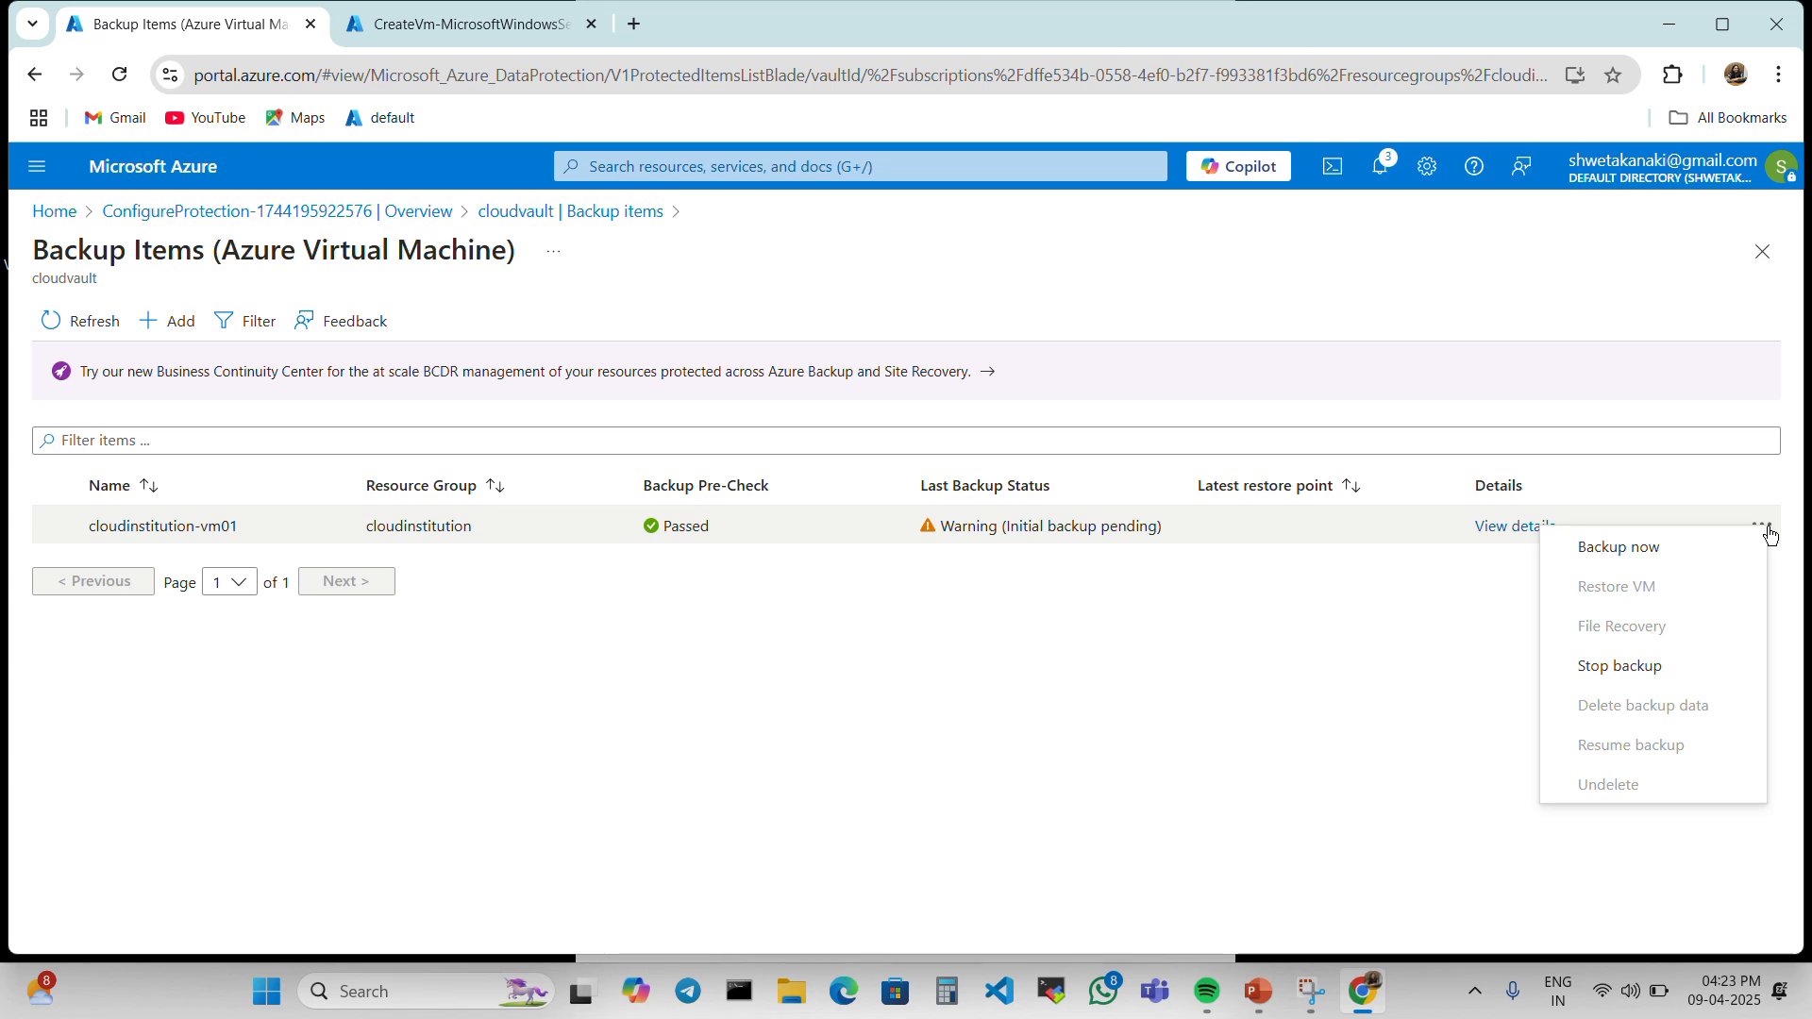
left_click(265, 518)
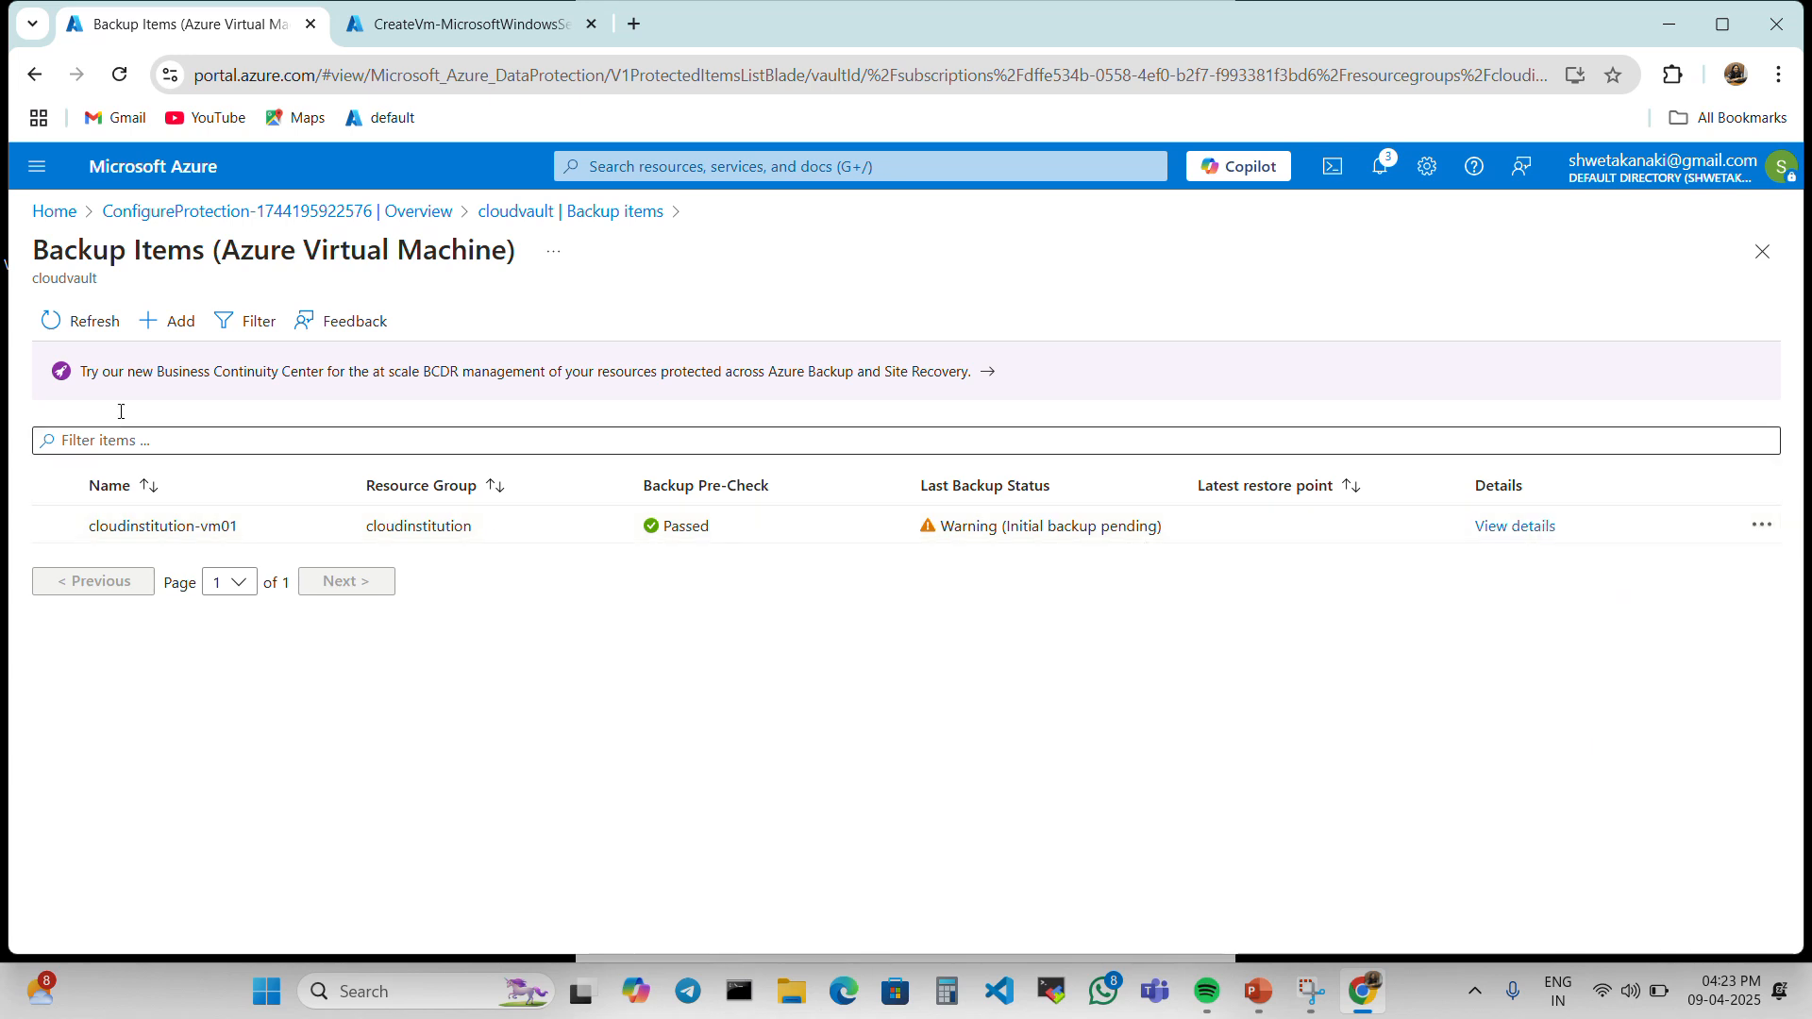
left_click(66, 322)
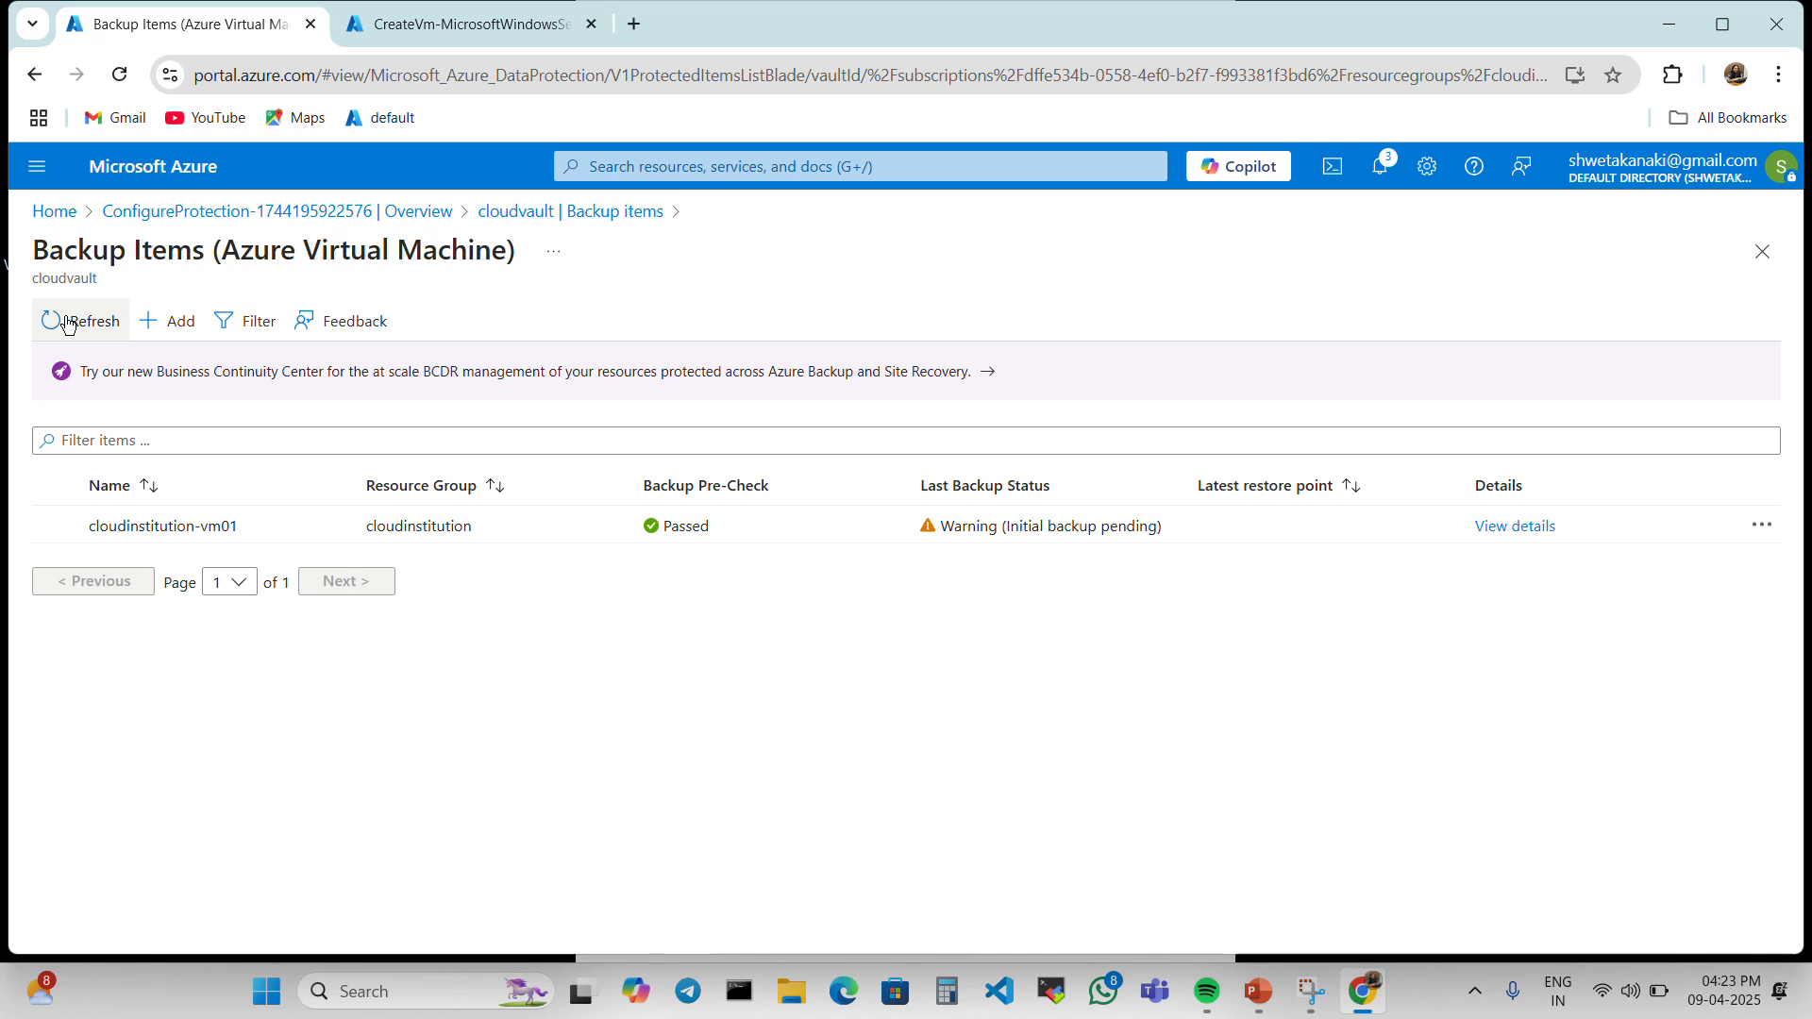
left_click(66, 322)
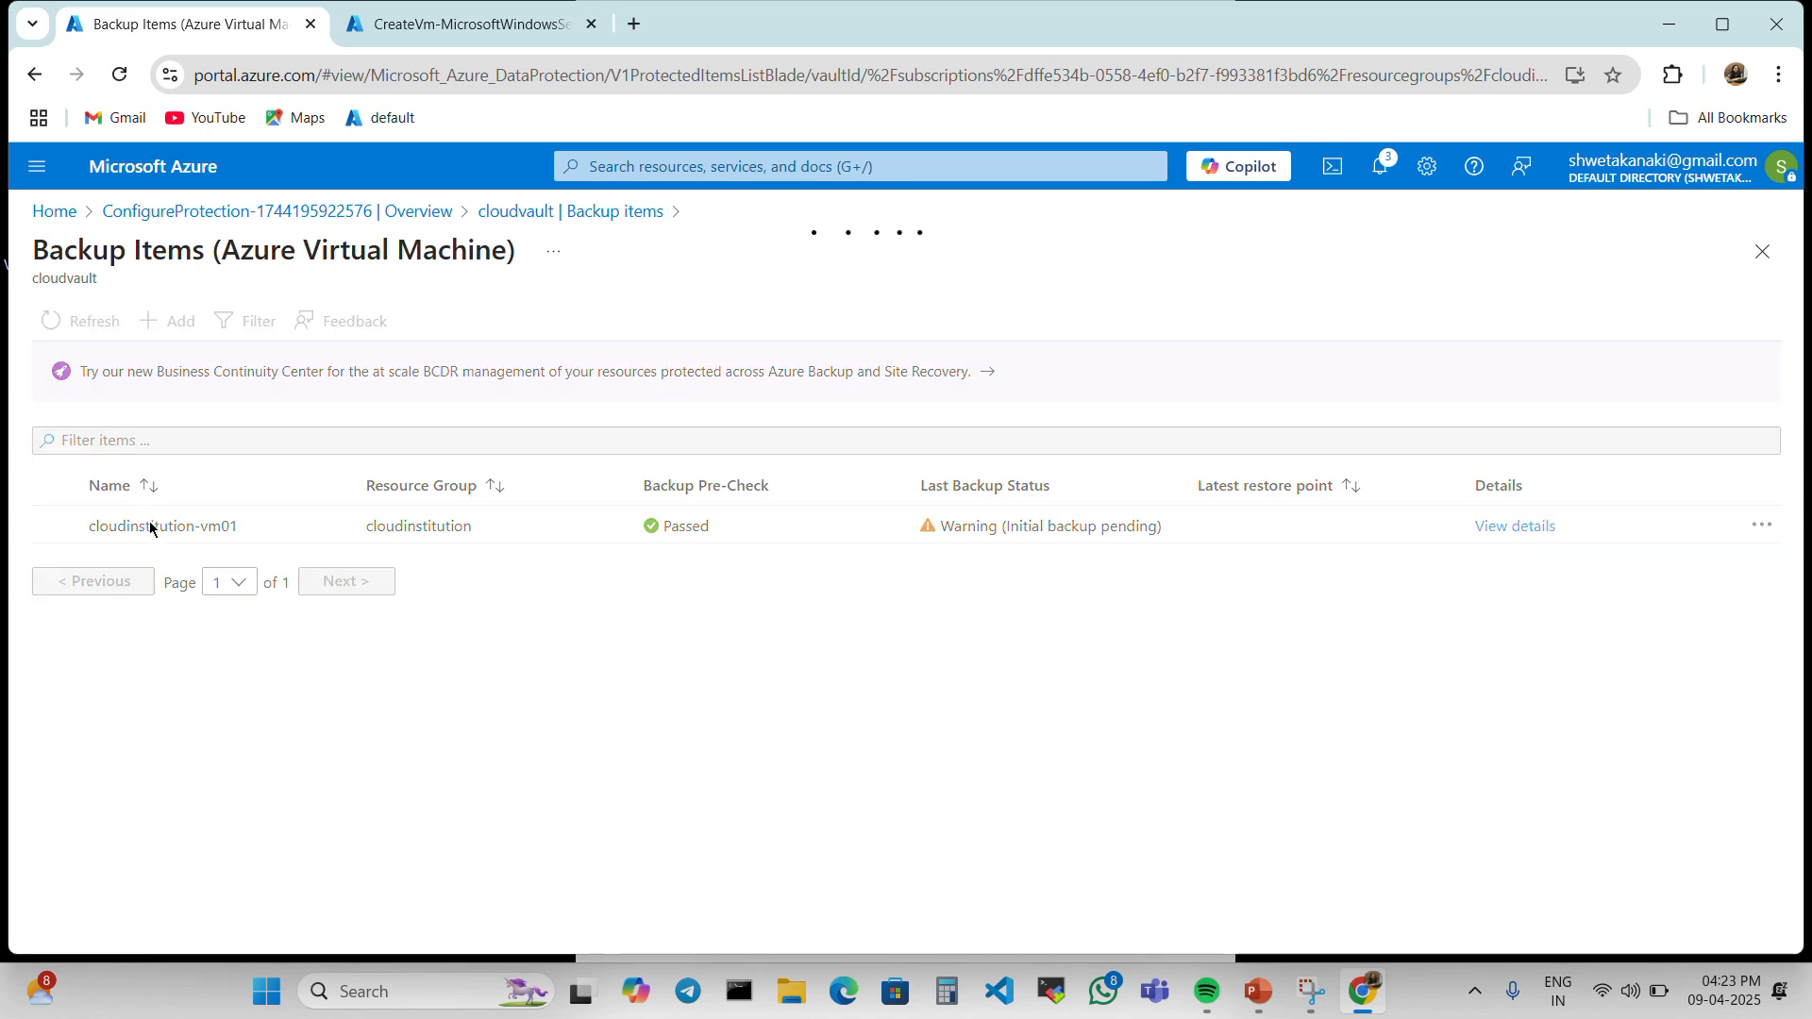
Step: Return to cloudvault's backup items, reopen the Azure Virtual Machine list, and check the backup goal options for adding an item
left_click(36, 76)
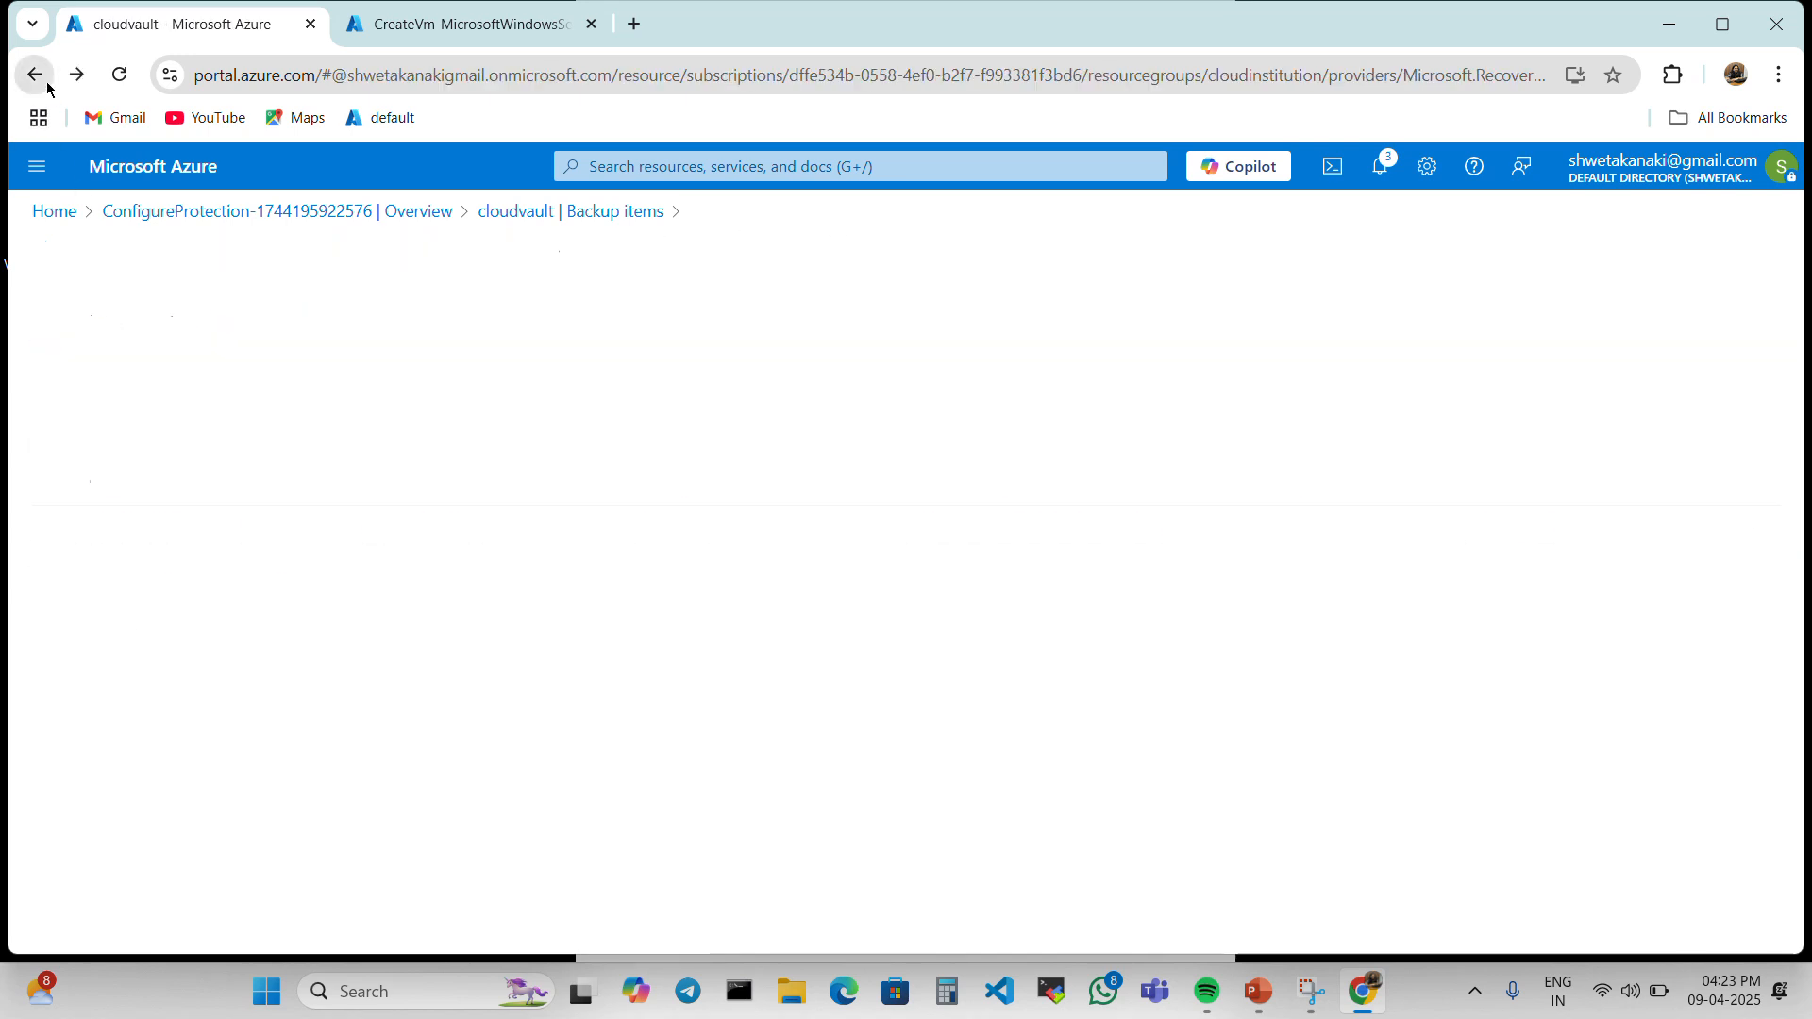
scroll(113, 717, "down", 4)
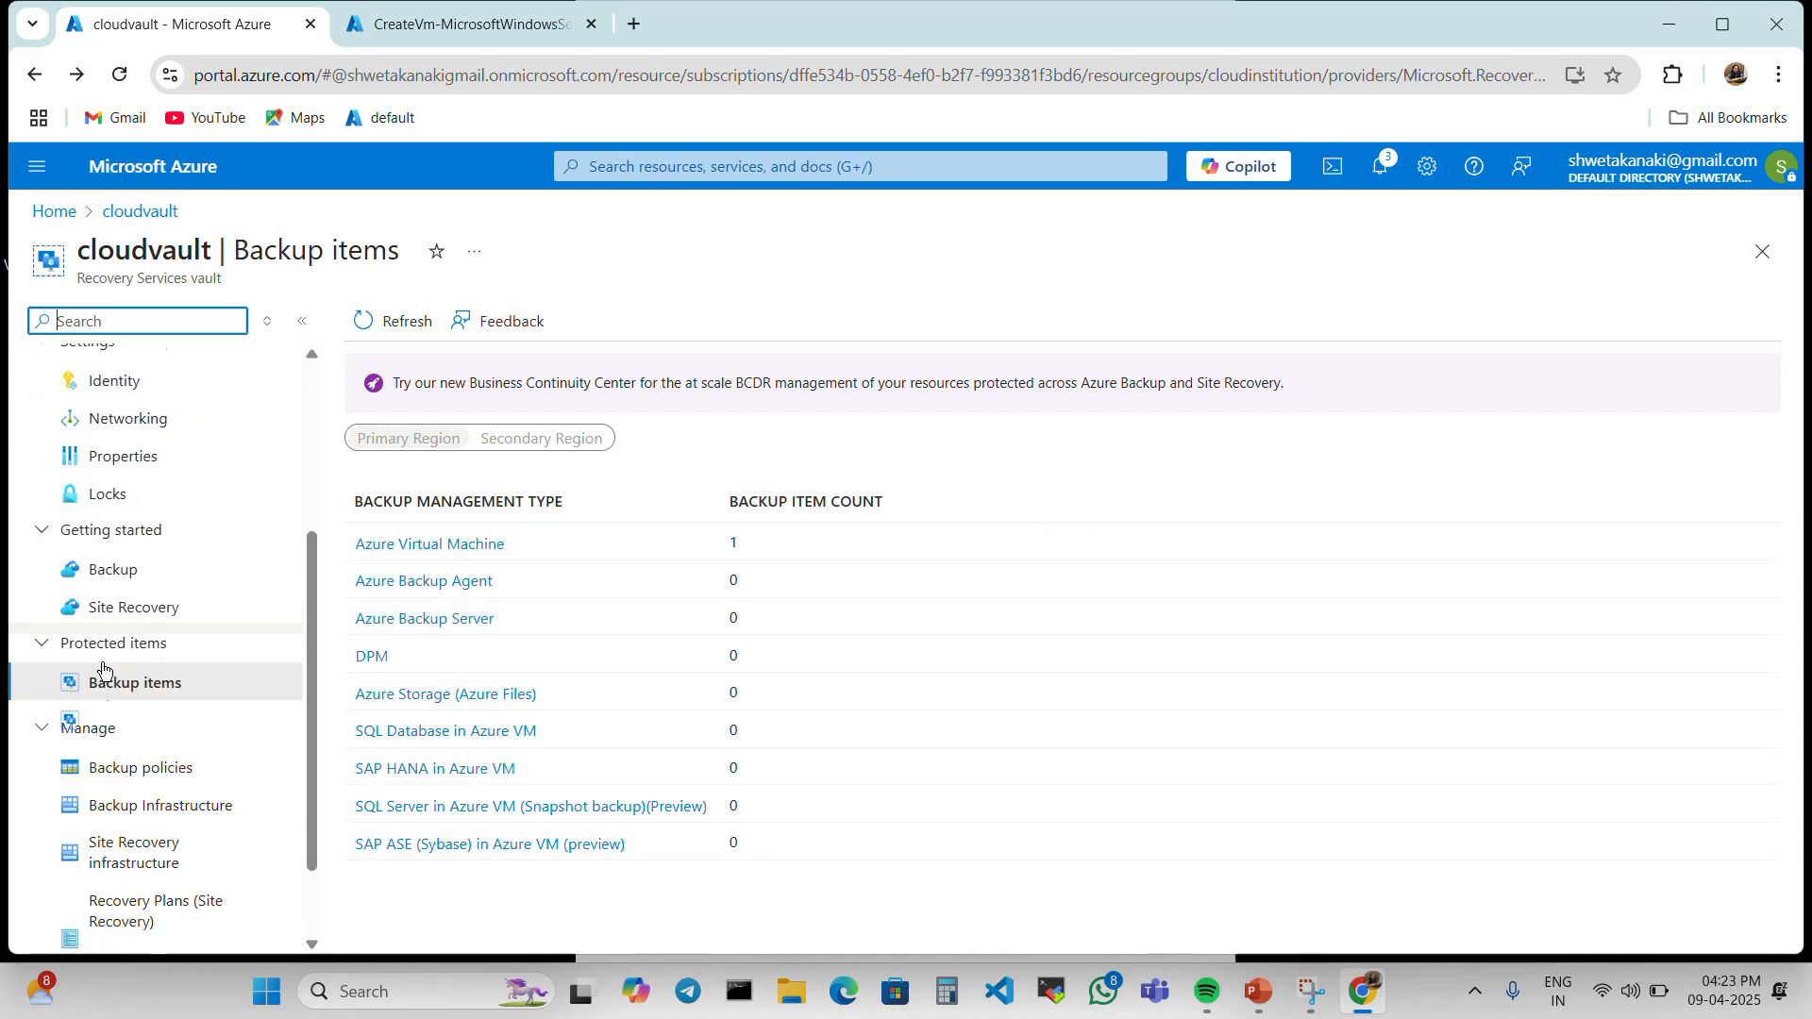
scroll(119, 647, "down", 1)
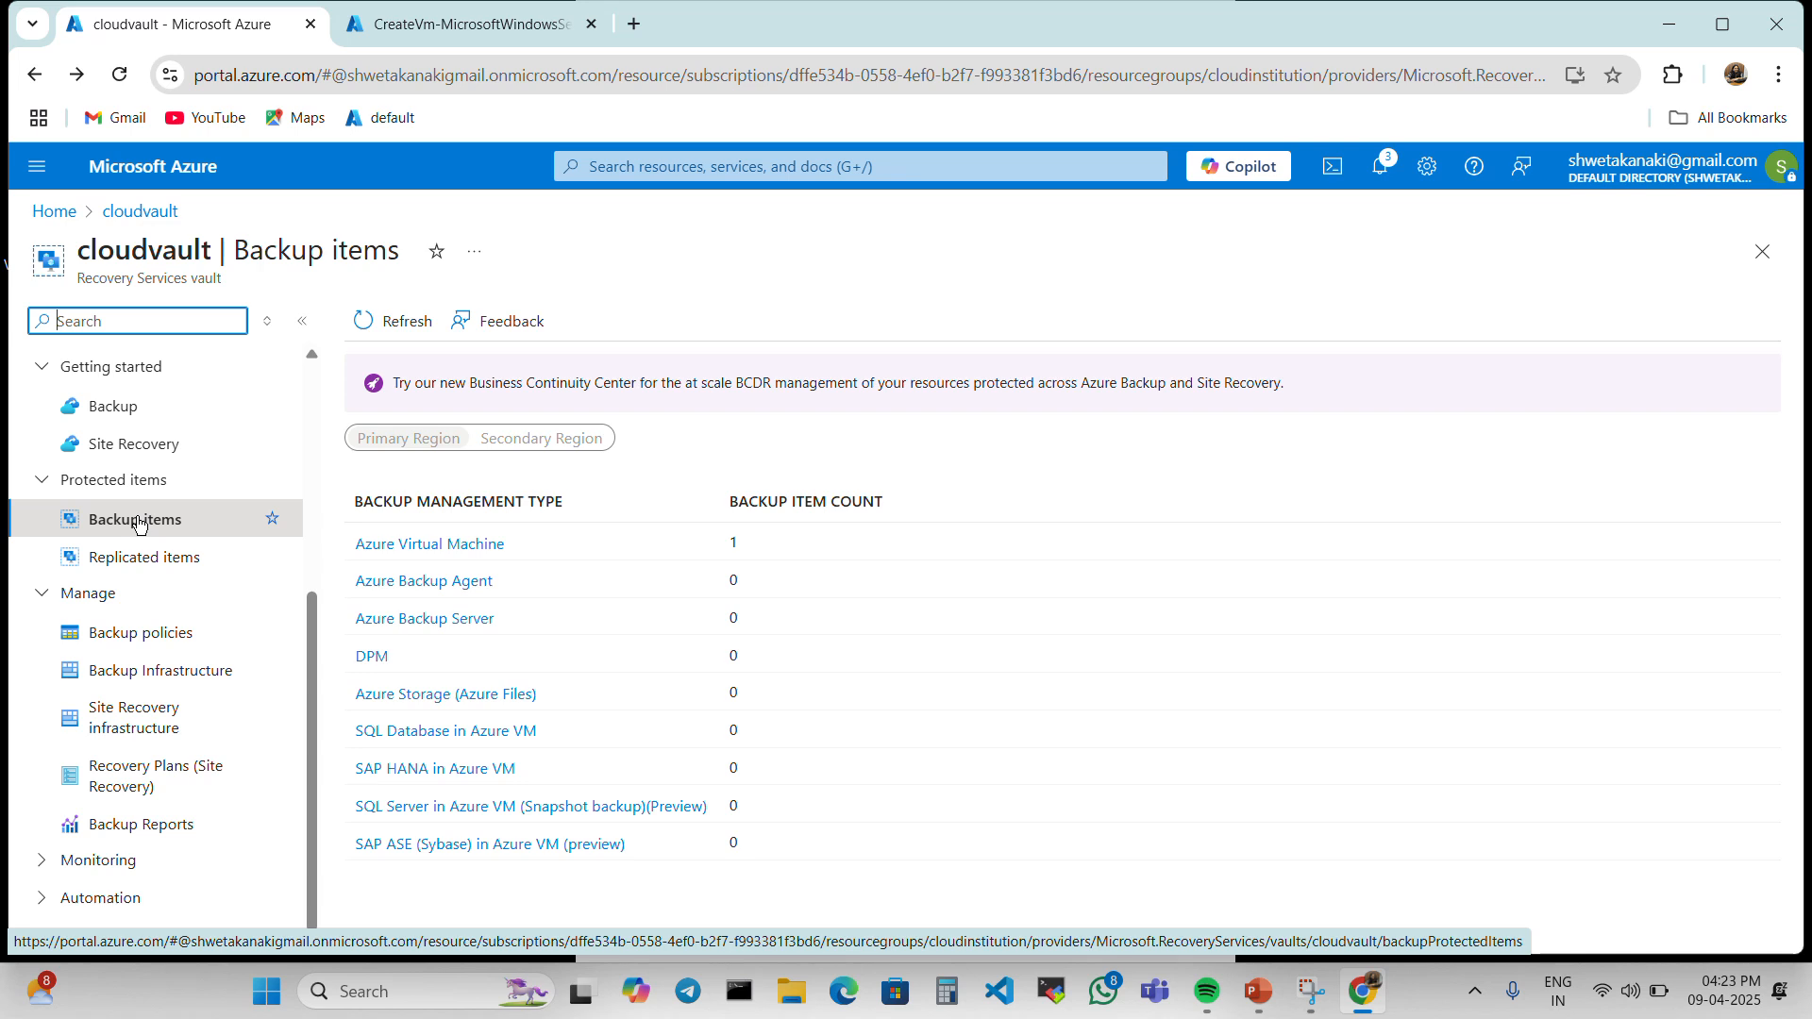
left_click(409, 543)
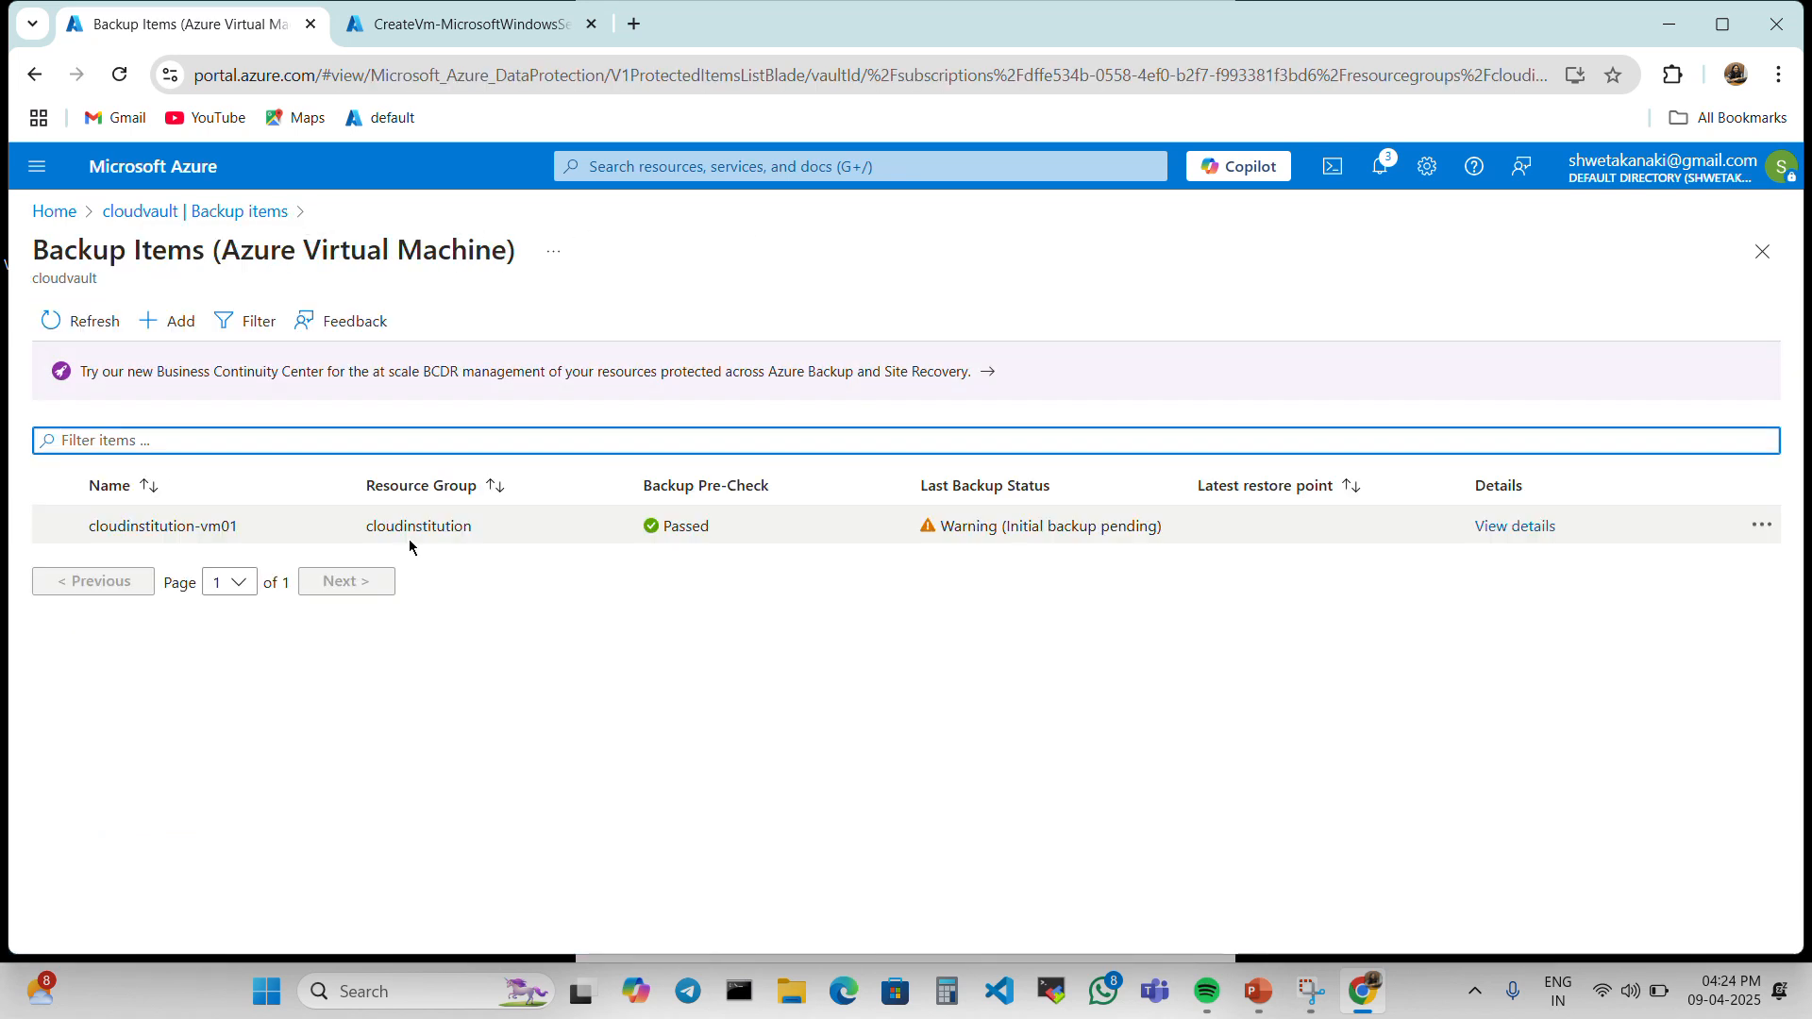
left_click(162, 323)
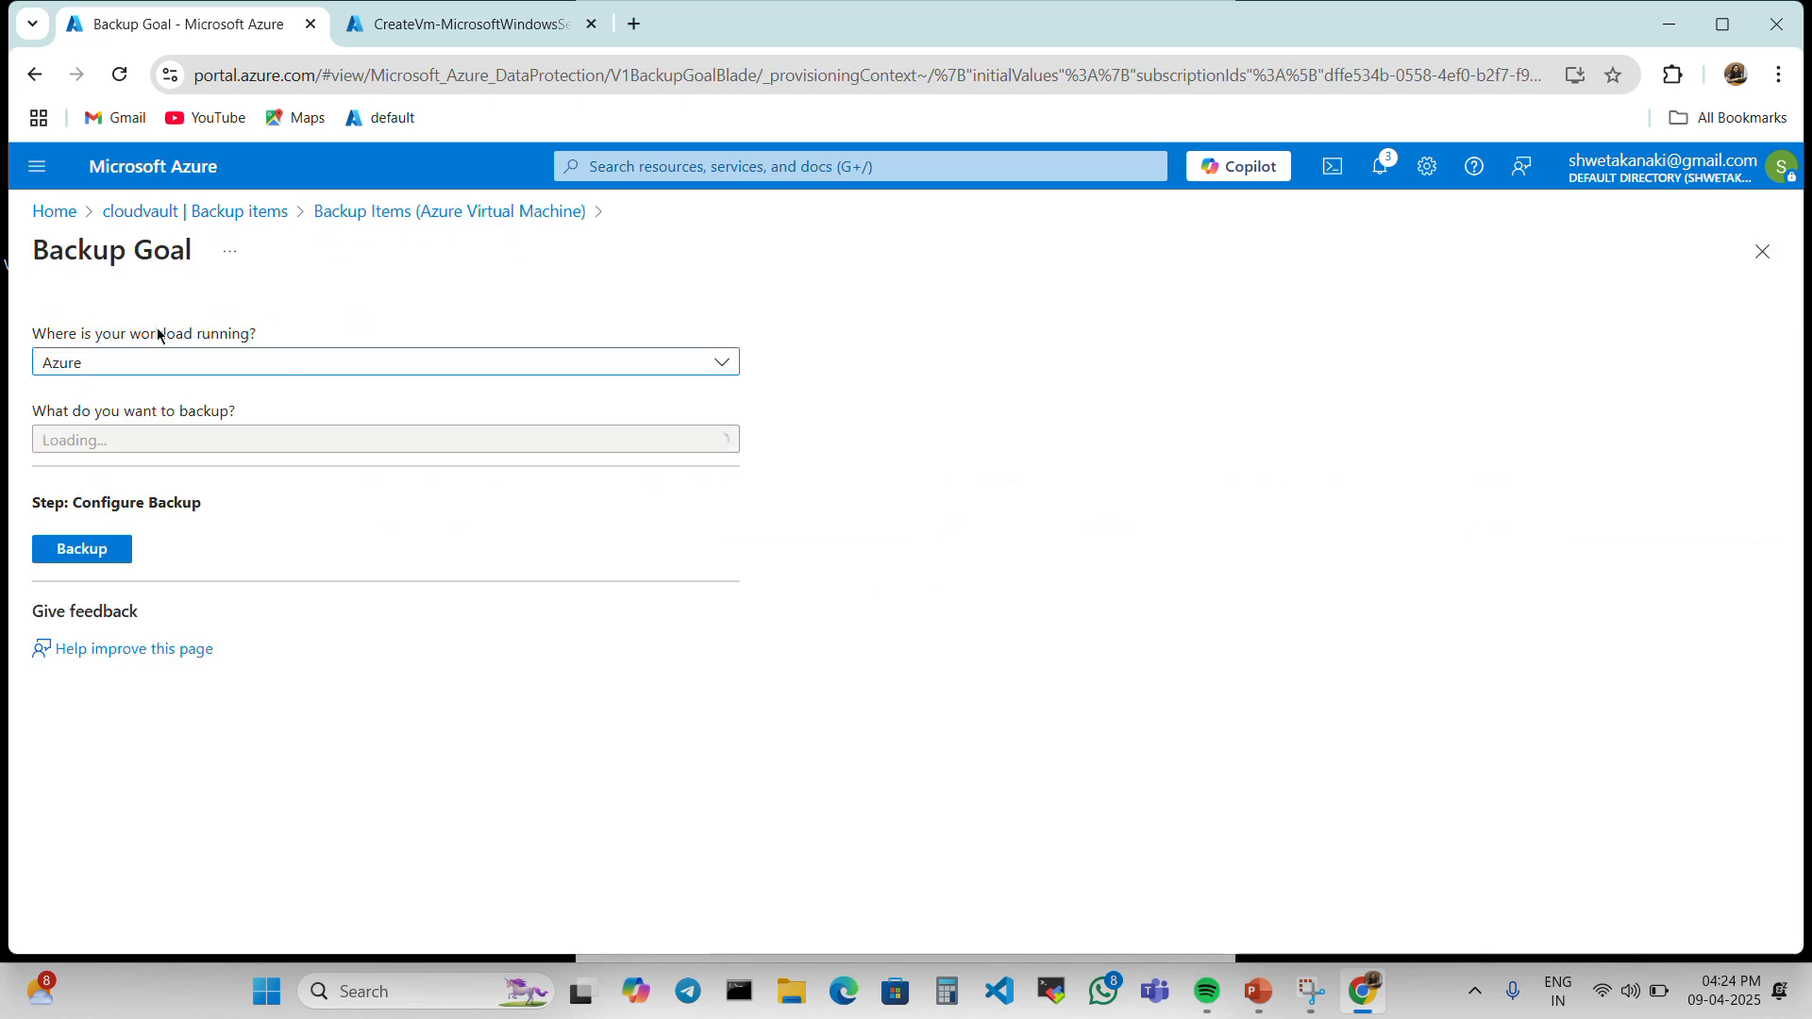
left_click(34, 75)
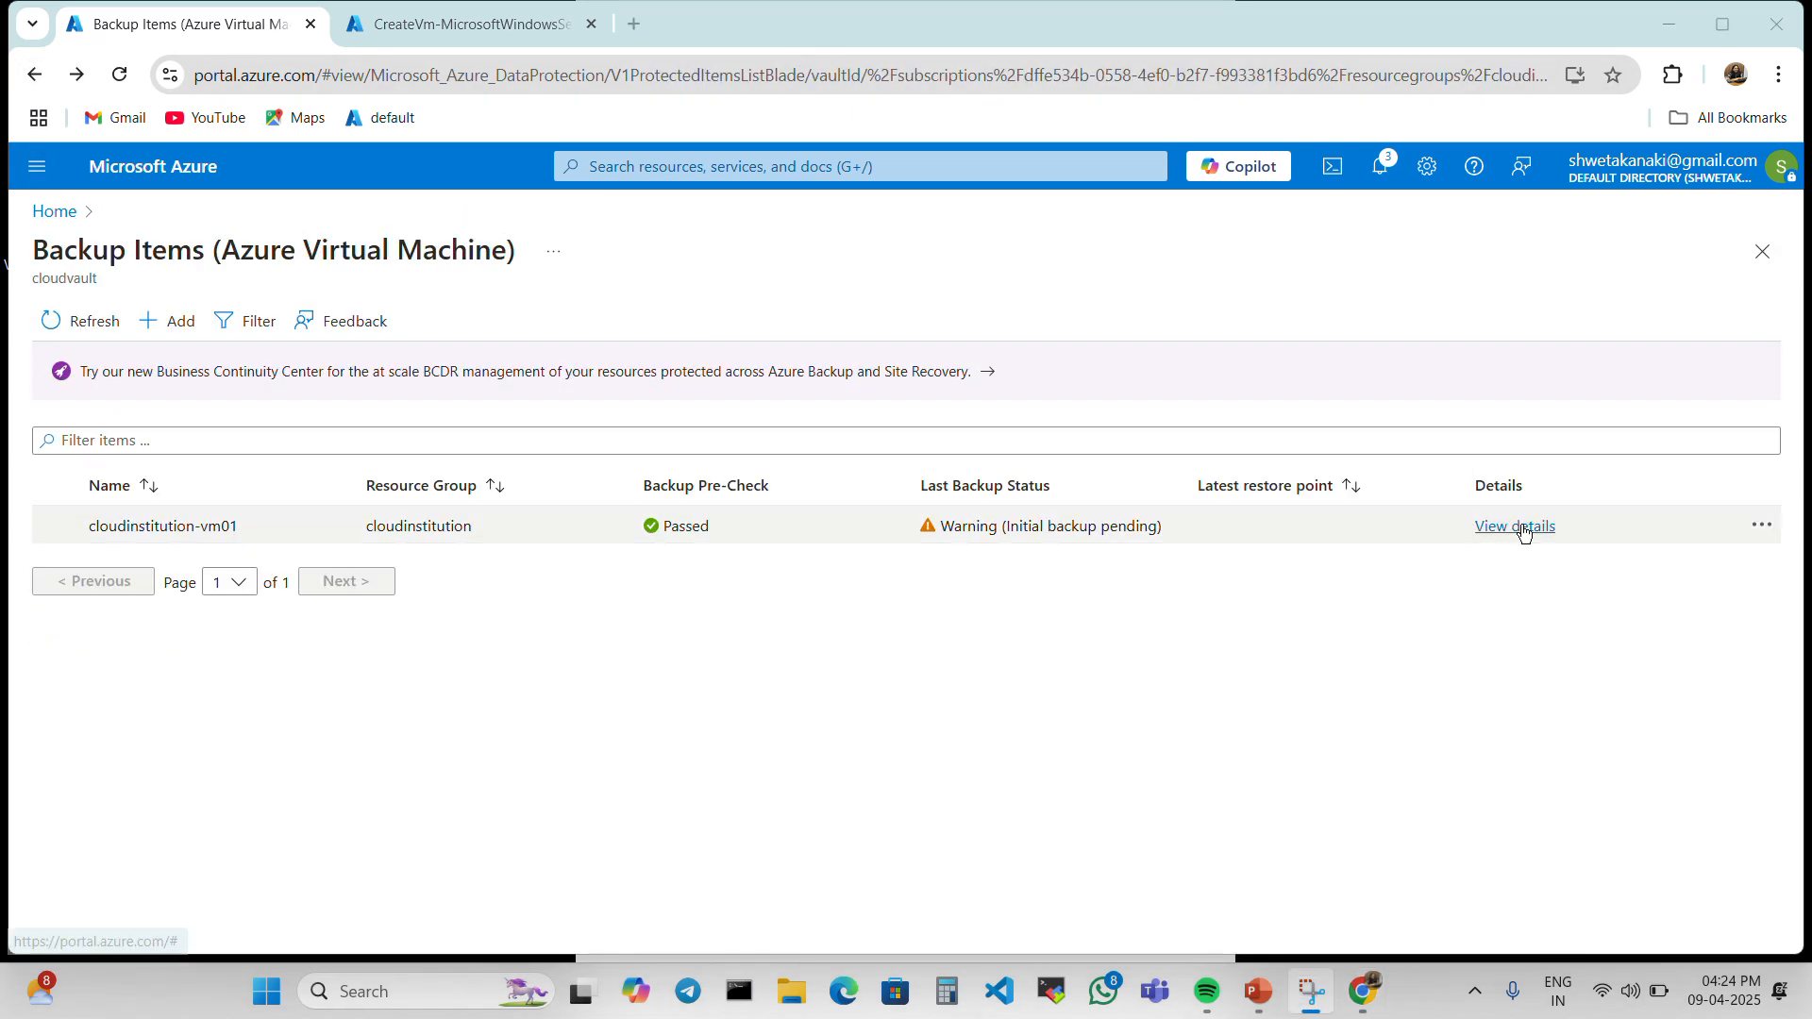
Step: View the backup details of cloudinstitution-vm01 and check its backup jobs from the last 24 hours
left_click(1523, 532)
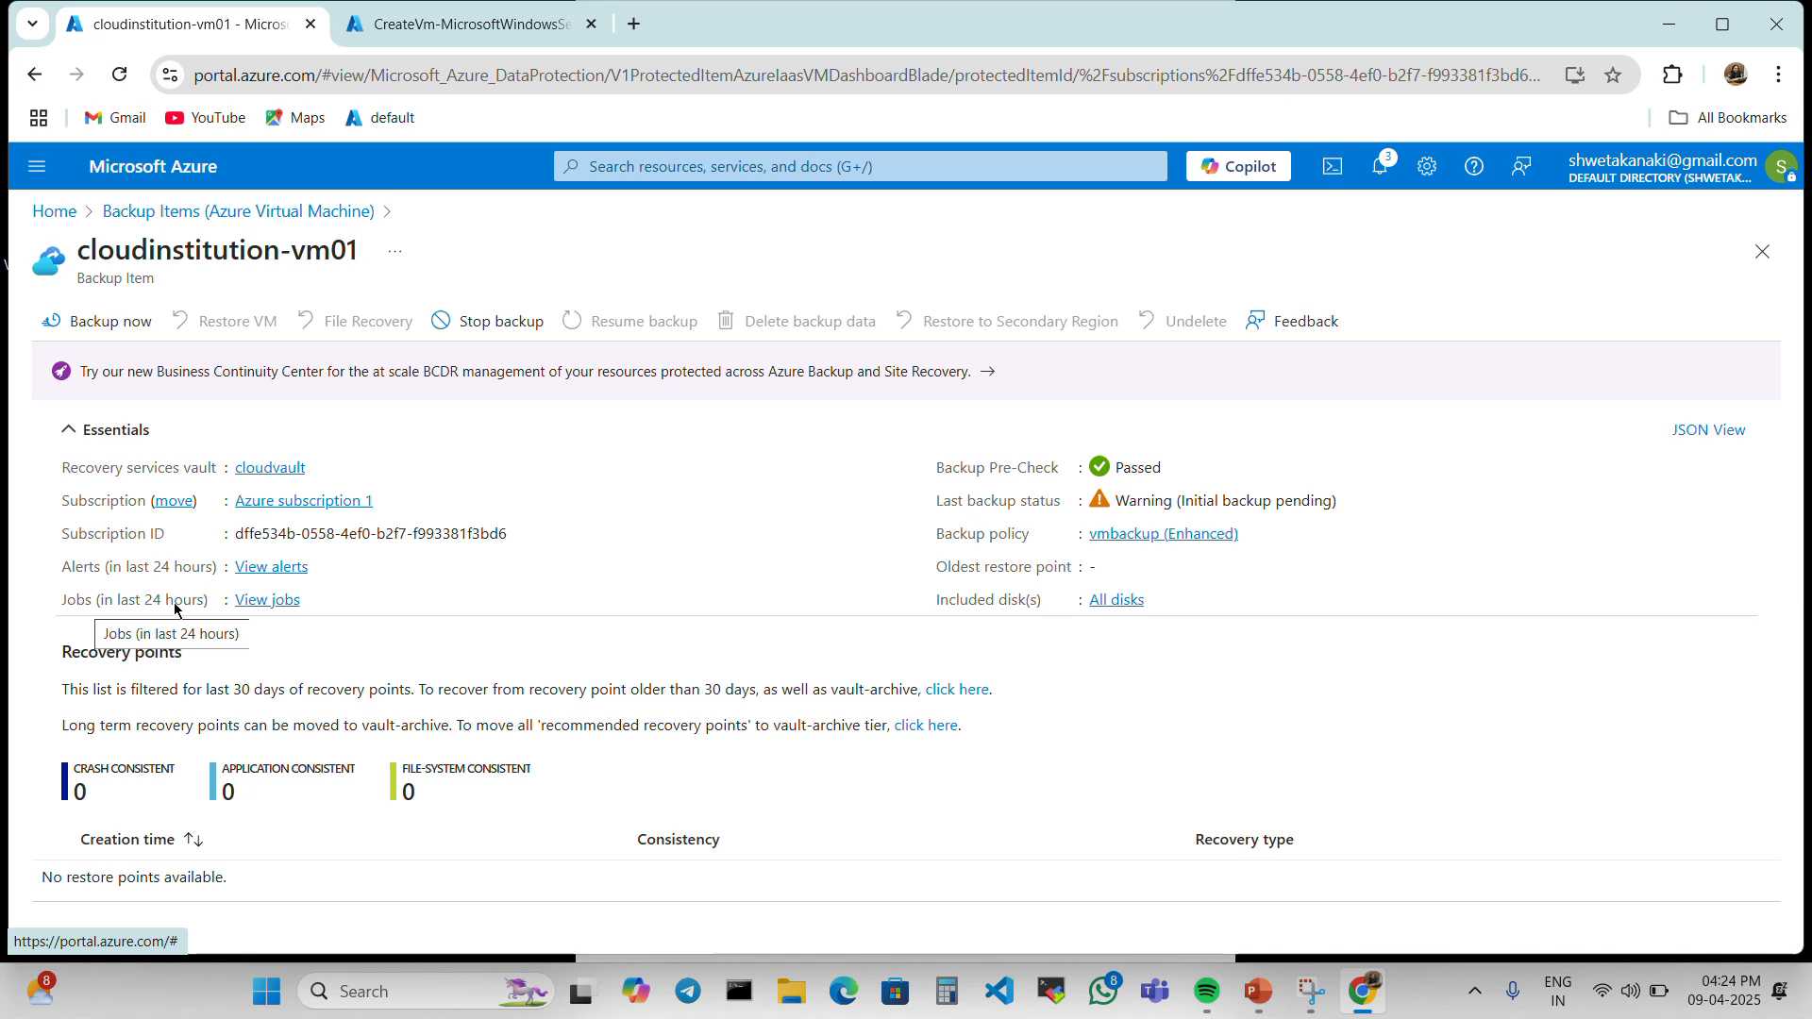
left_click(255, 602)
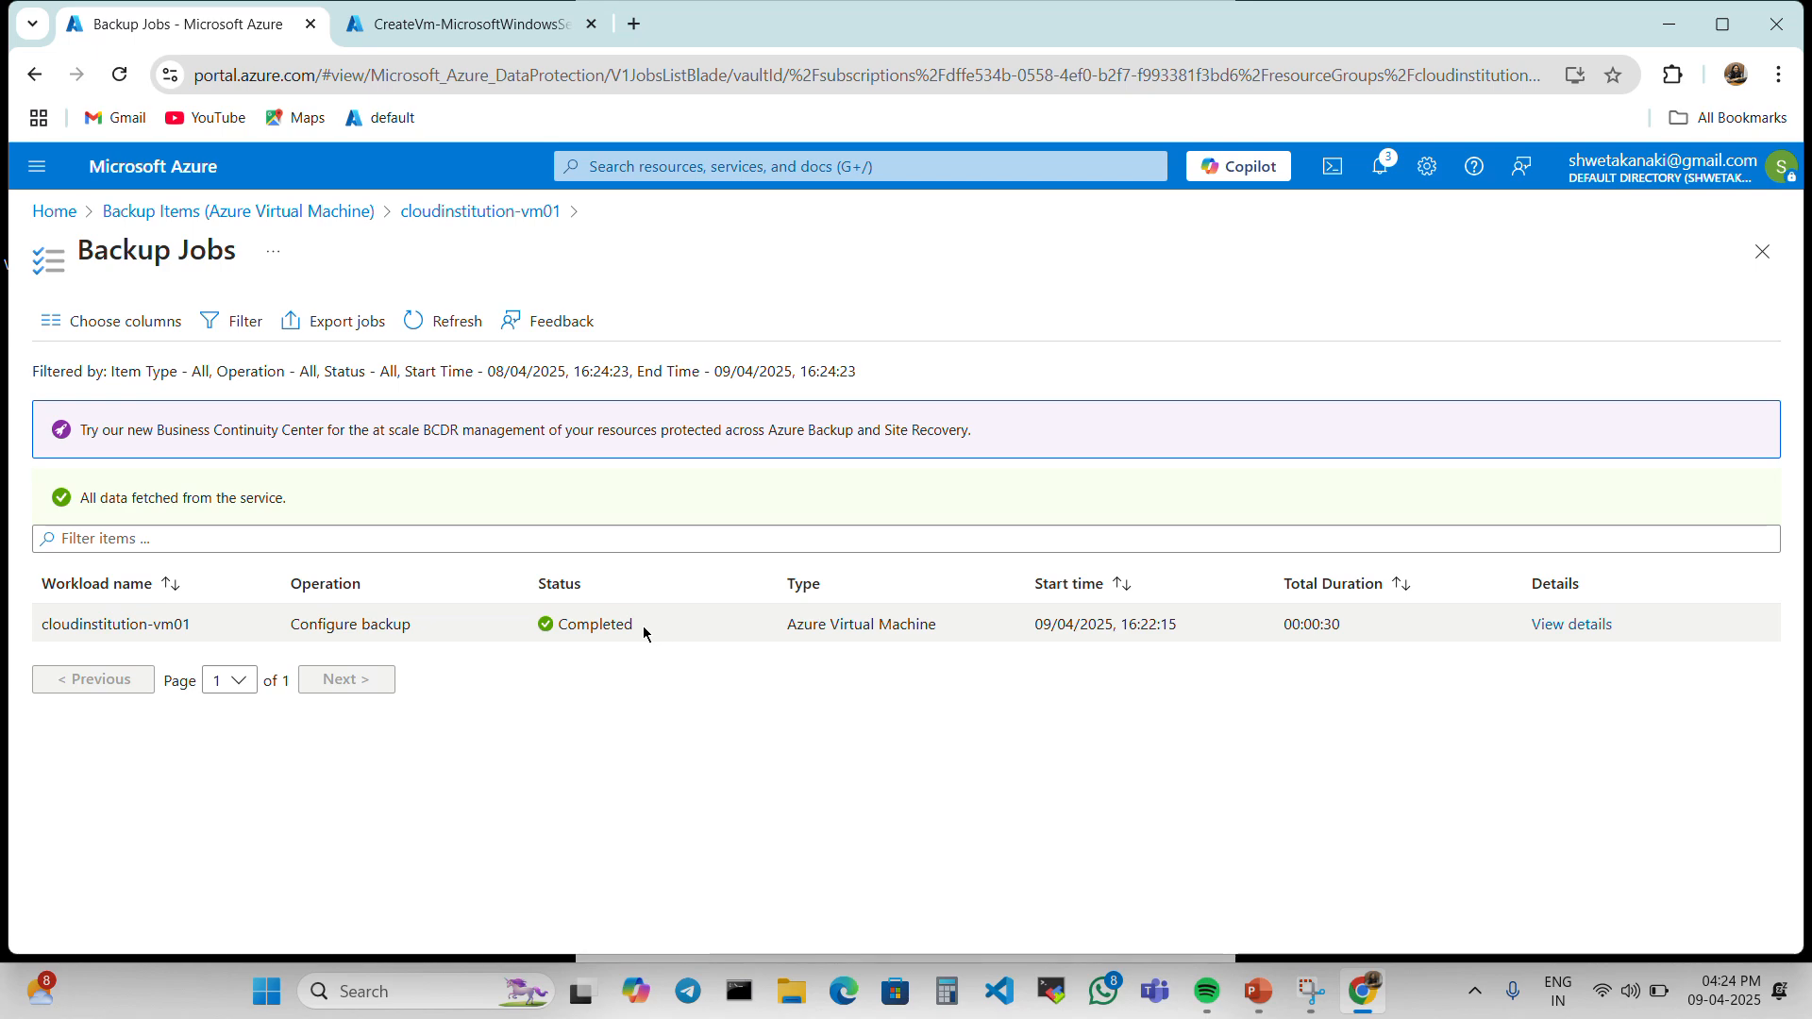
Step: Switch to the running PowerPoint slide show and advance to its closing slide
mouse_move(1258, 991)
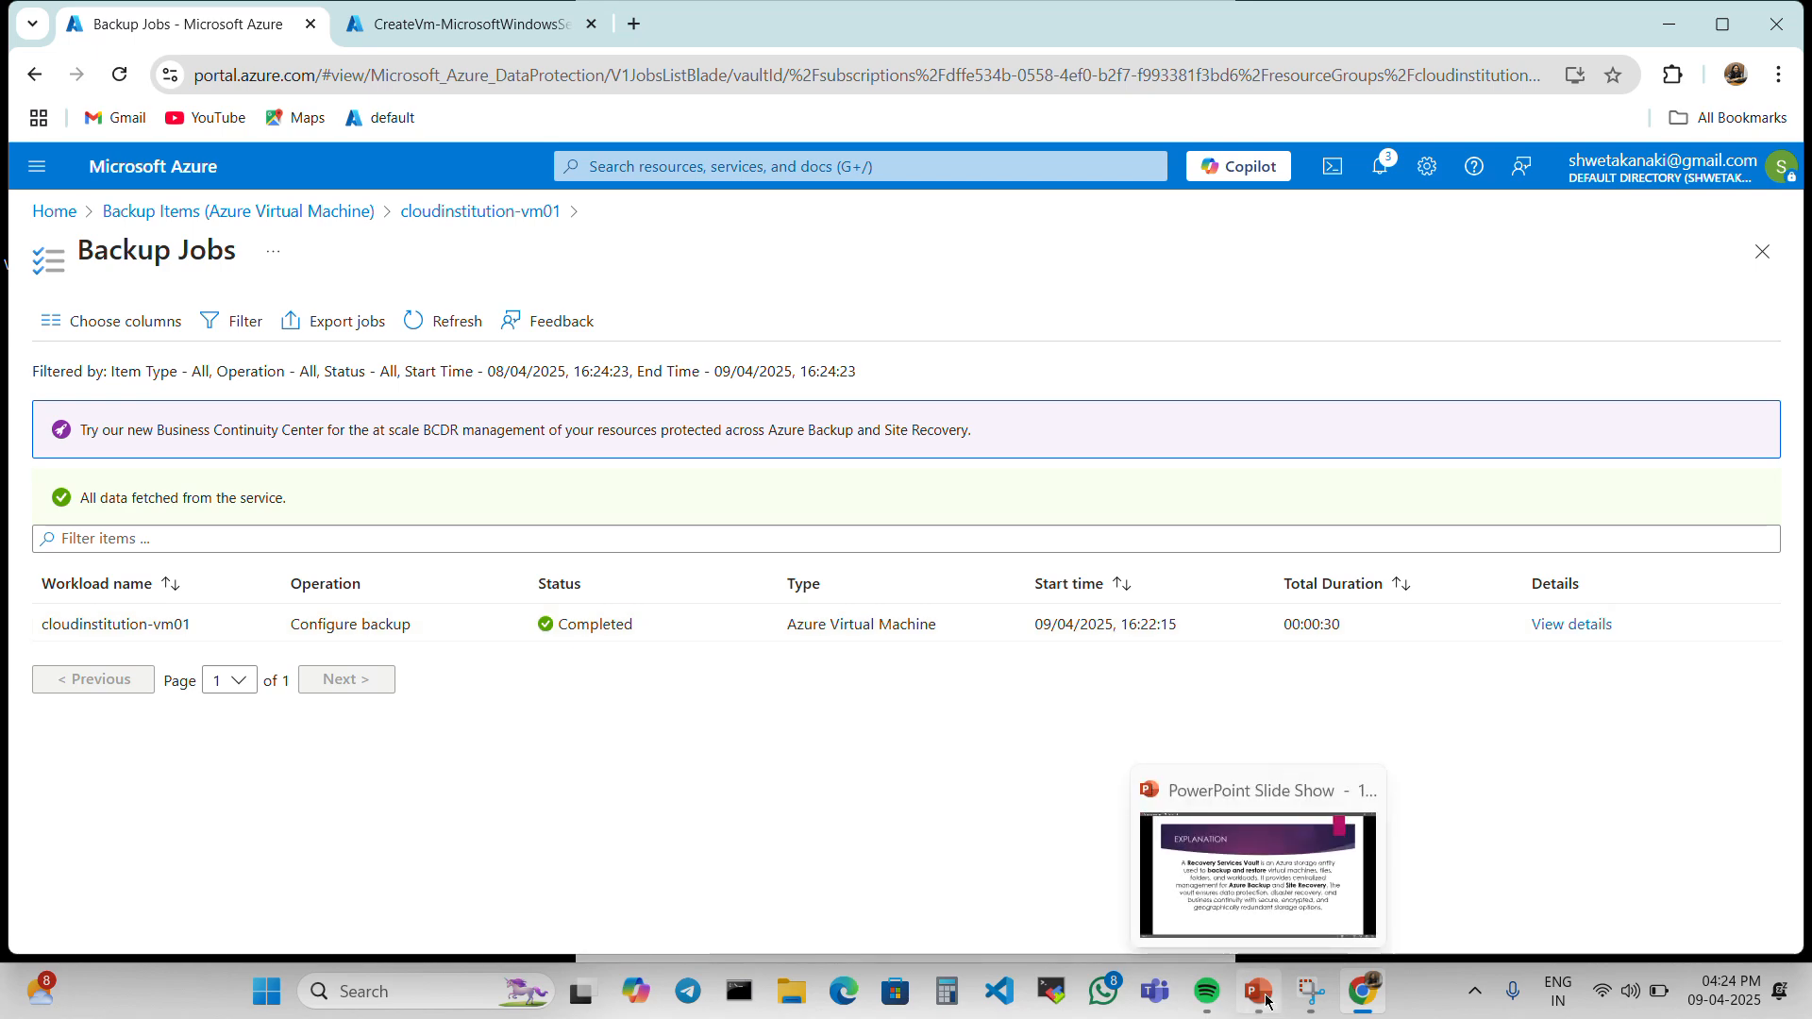
left_click(1276, 922)
left_click(1287, 878)
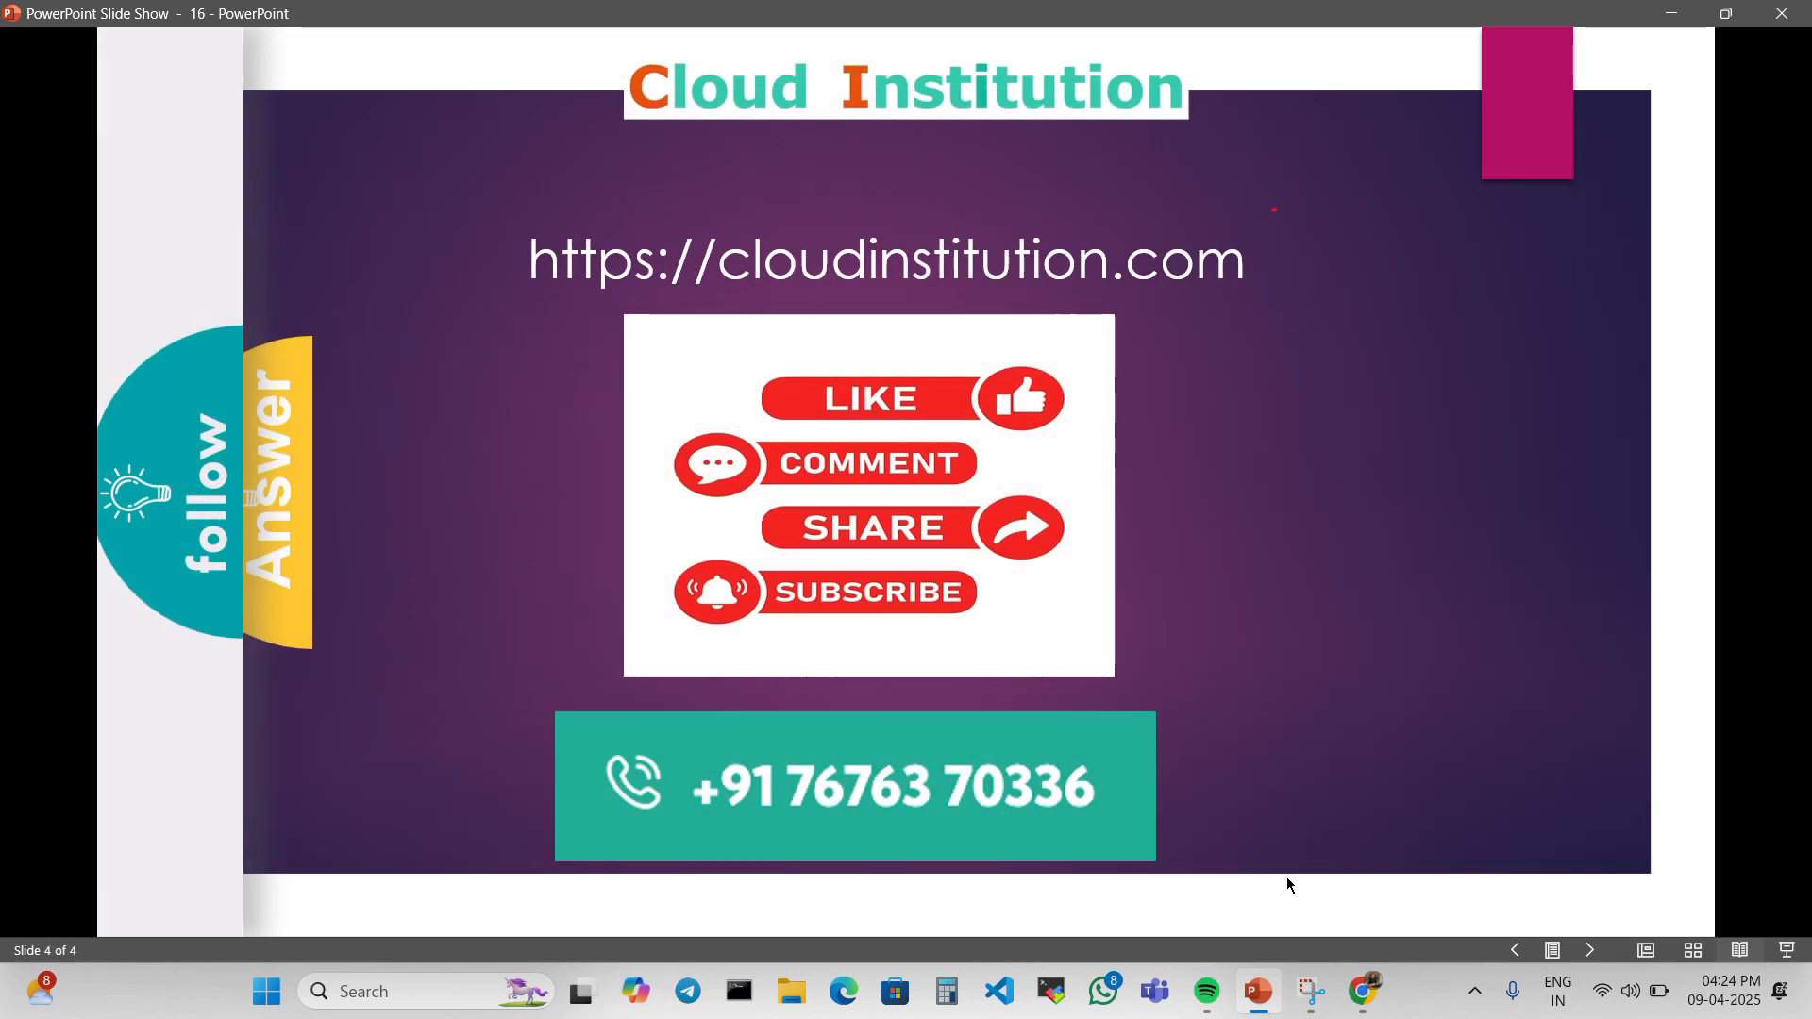